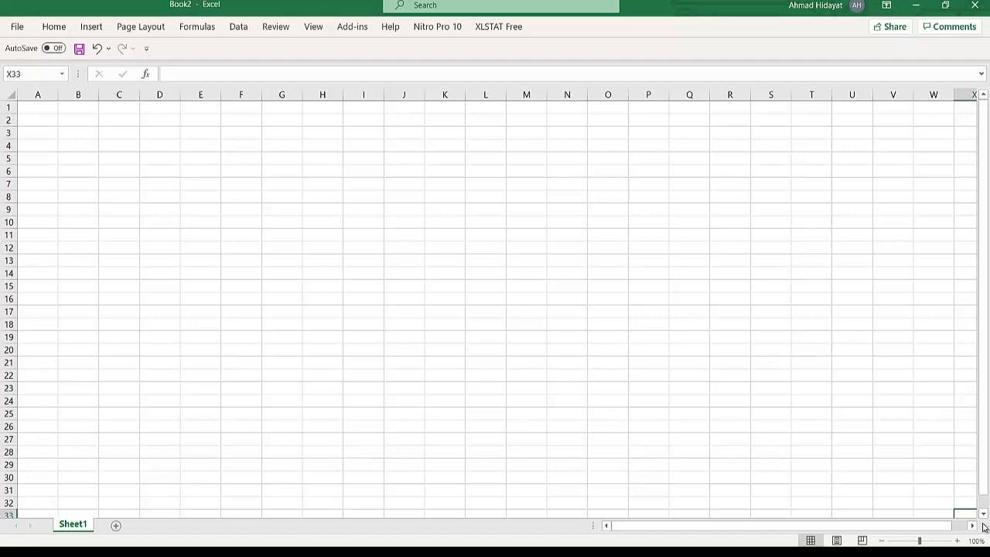
Enter the title DATA HASIL PENELITIAN in cell A1
click(42, 106)
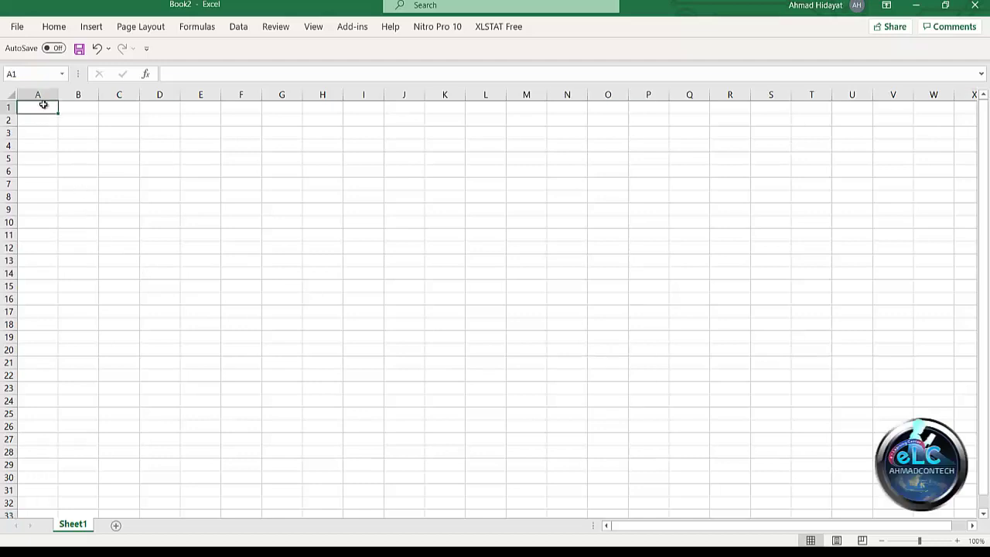
text(DA)
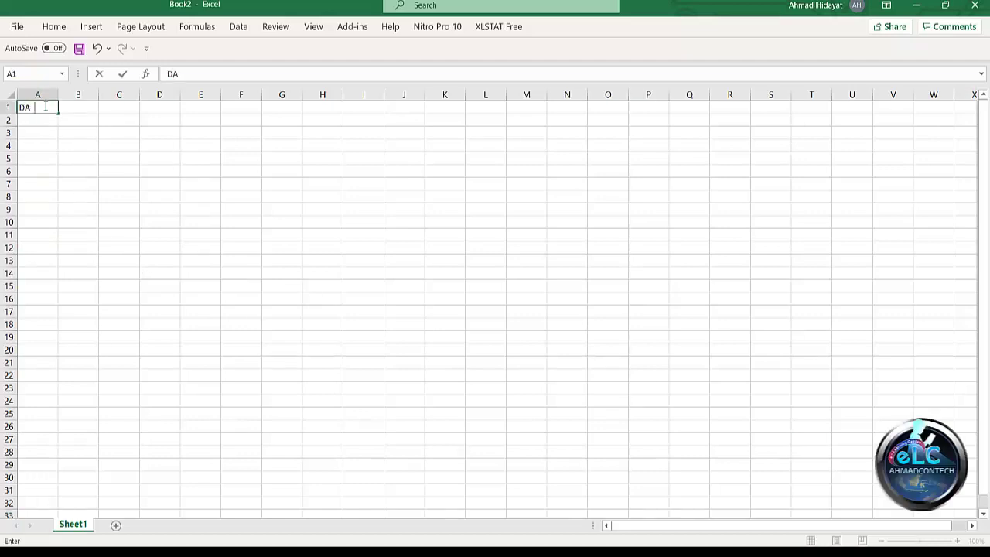
text(TA HASIL PEN)
text(ELITIAN)
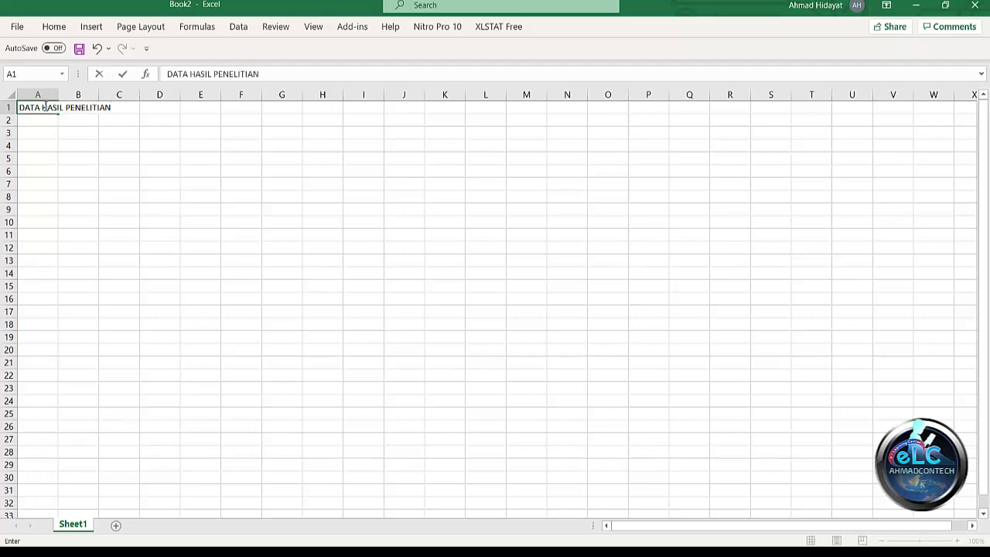
key(Return)
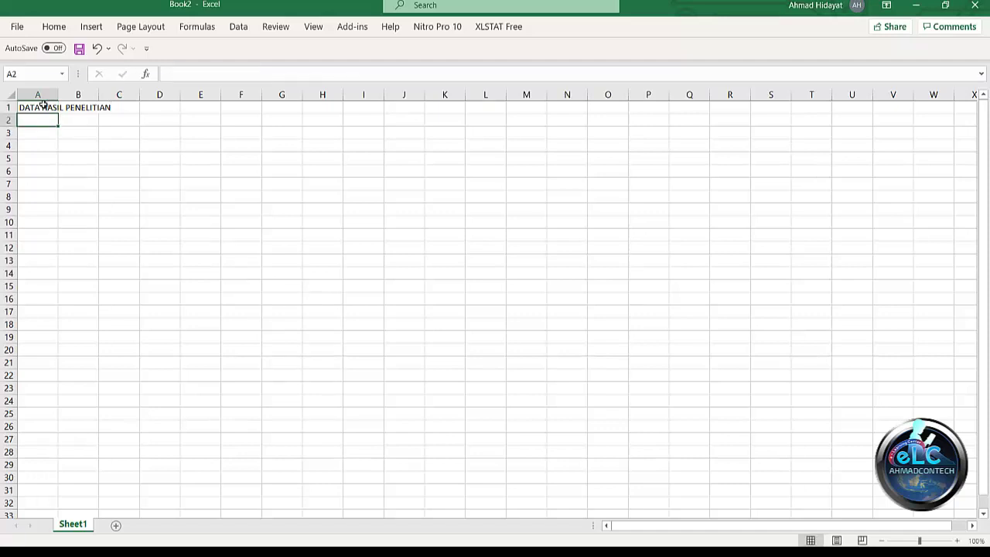
Put a RANDBETWEEN formula in A2 giving a random whole number from 15 to 98
text(=)
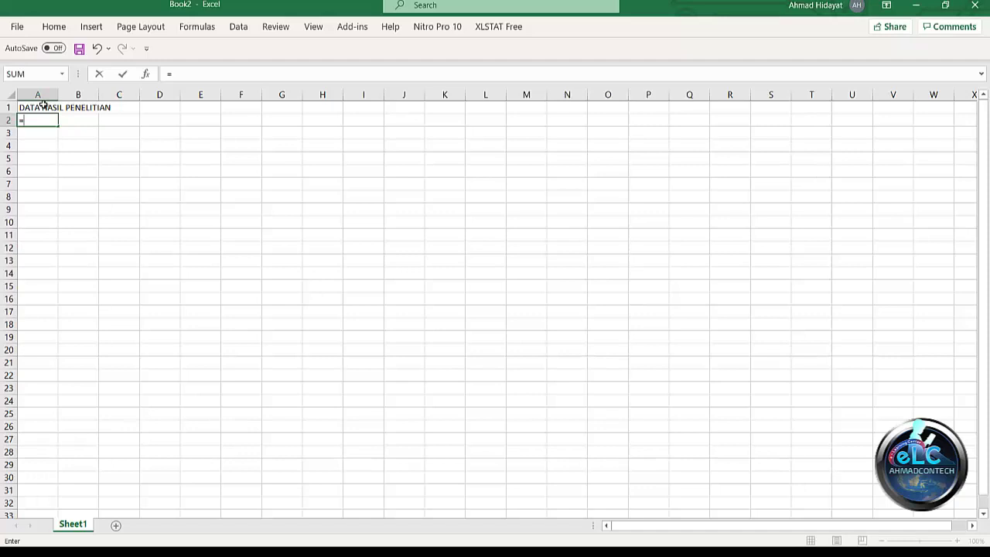
text(RAND)
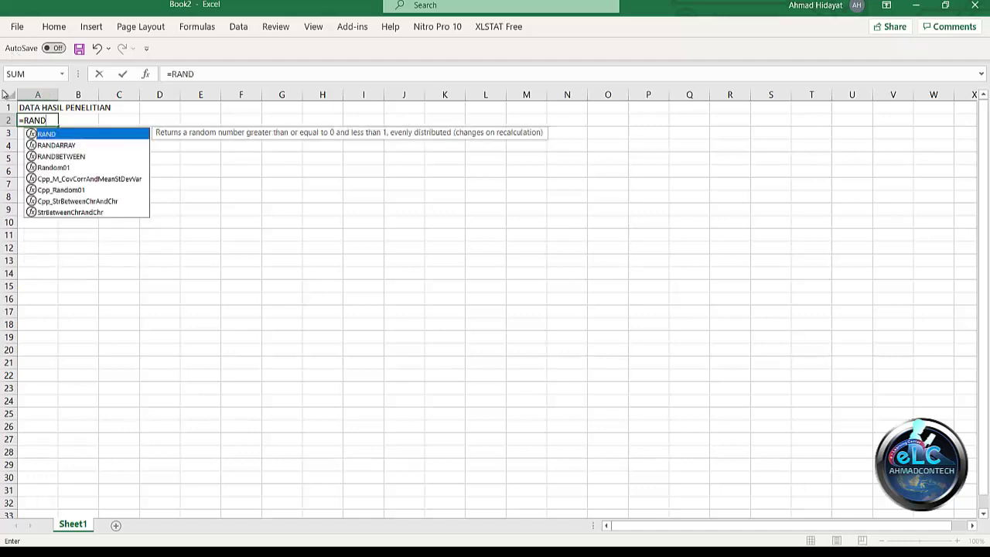
double_click(78, 156)
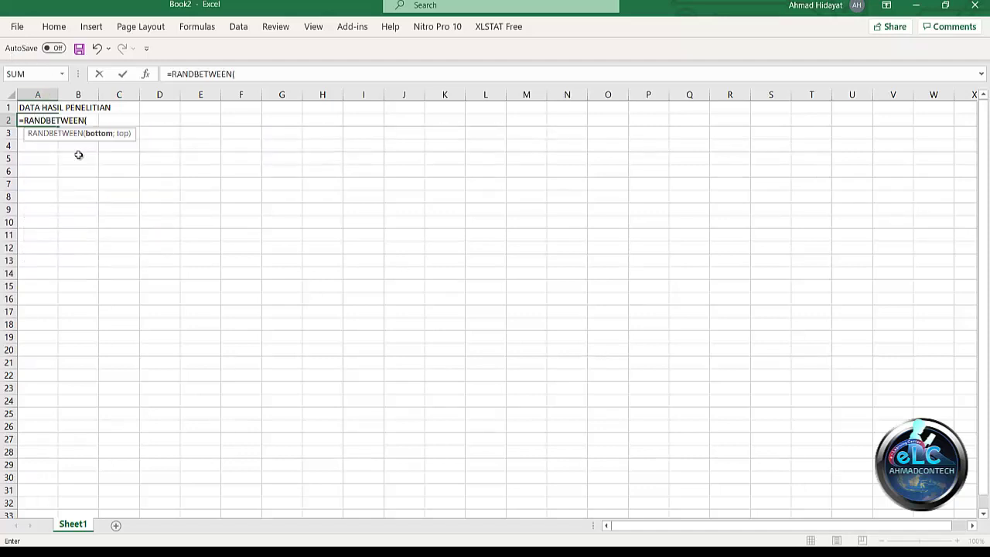
text(1)
text(5;)
text(50))
key(Return)
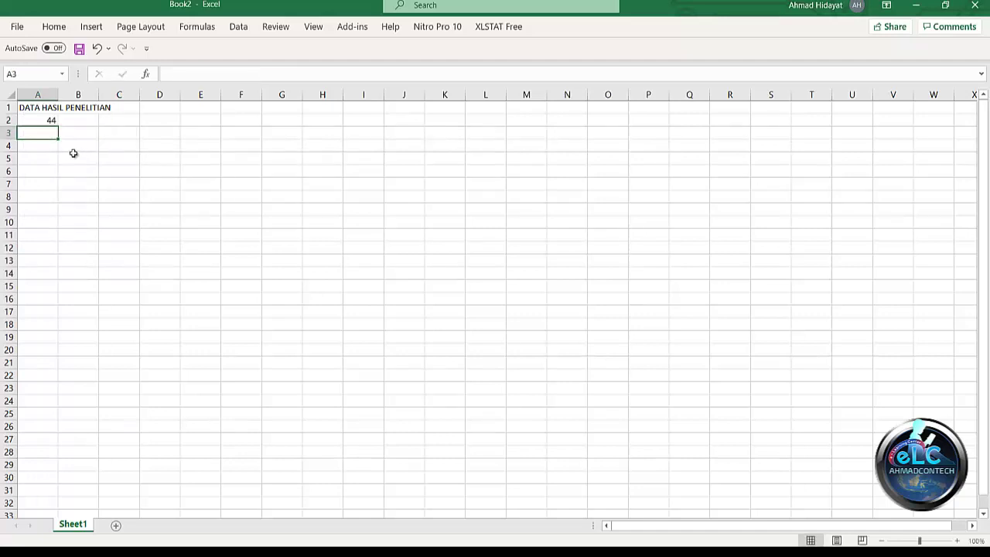
click(42, 118)
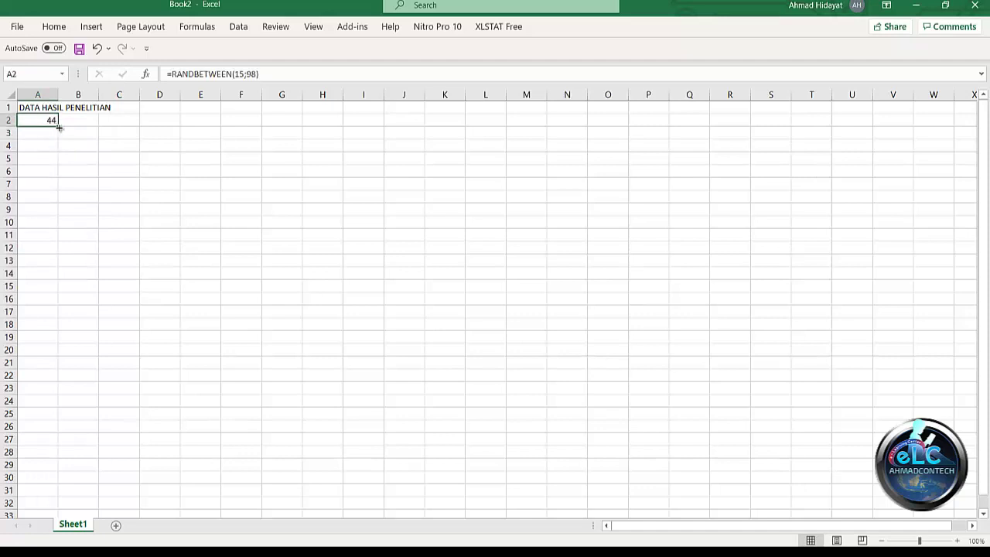
Fill A2's RANDBETWEEN formula over A2:I22, then re-enter E10 to recalculate the values
mouse_move(58, 127)
mouse_down()
mouse_move(372, 129)
mouse_move(328, 378)
mouse_up()
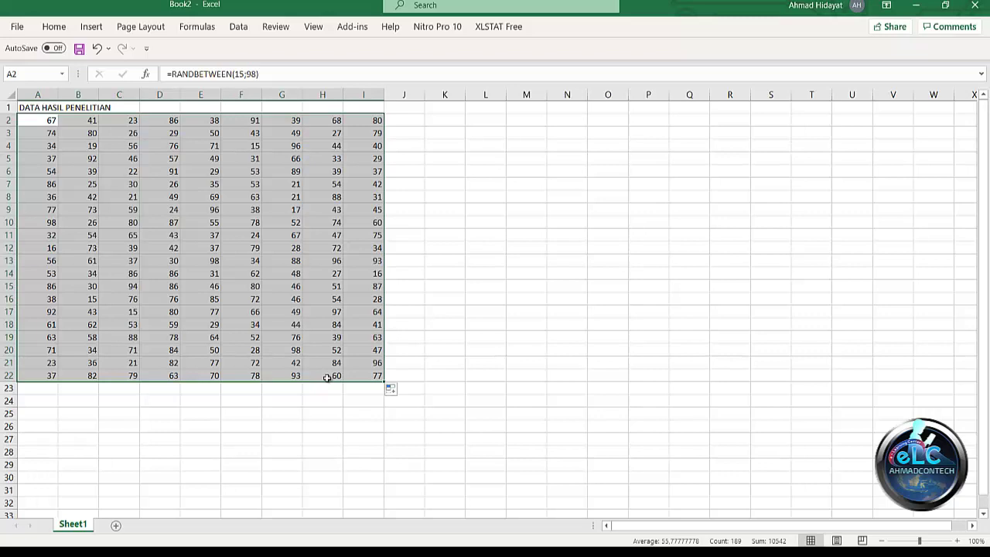
click(200, 221)
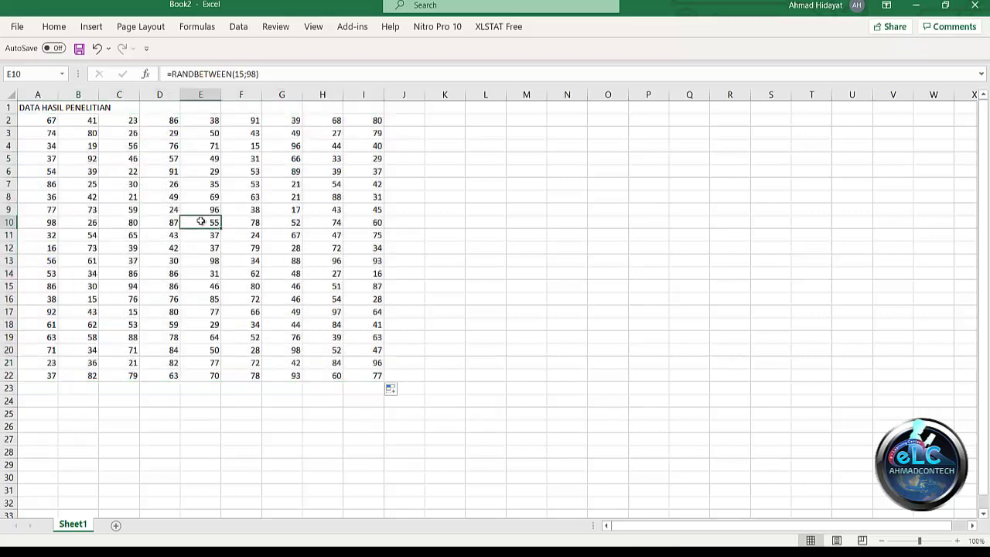
double_click(201, 222)
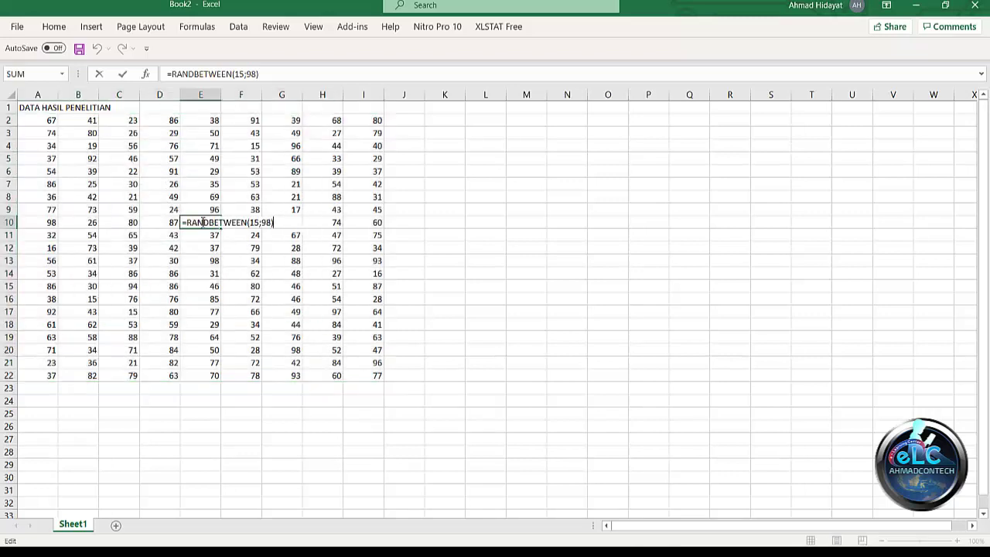
key(Return)
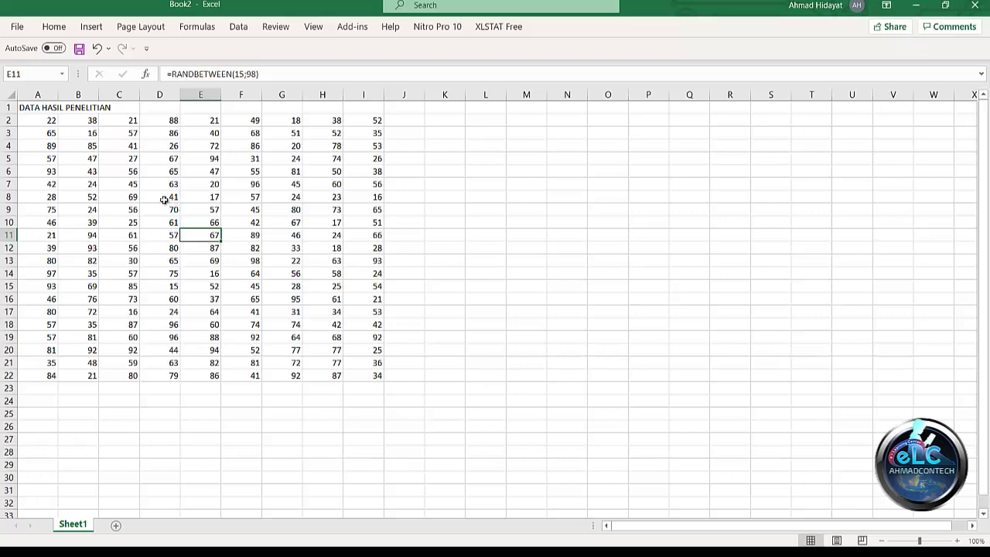
Copy the A2:I22 block and paste it back as fixed values
mouse_move(42, 122)
mouse_down()
mouse_move(368, 218)
mouse_move(379, 375)
mouse_up()
right_click(325, 284)
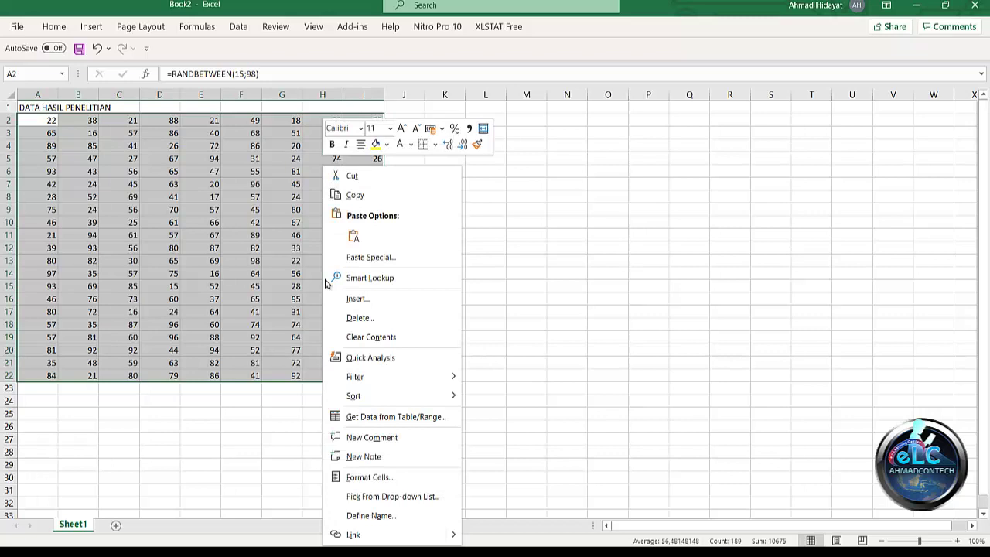
click(393, 195)
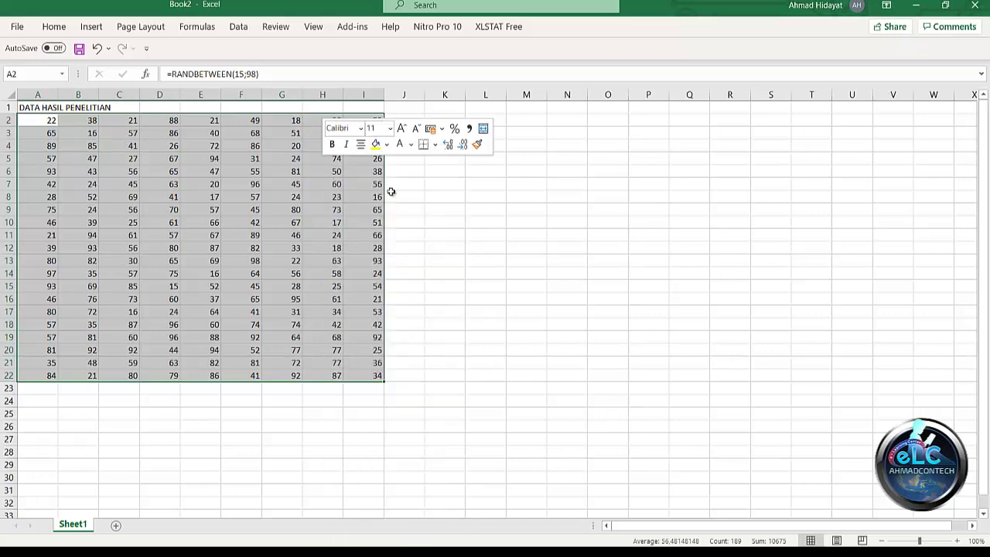
click(48, 28)
click(18, 79)
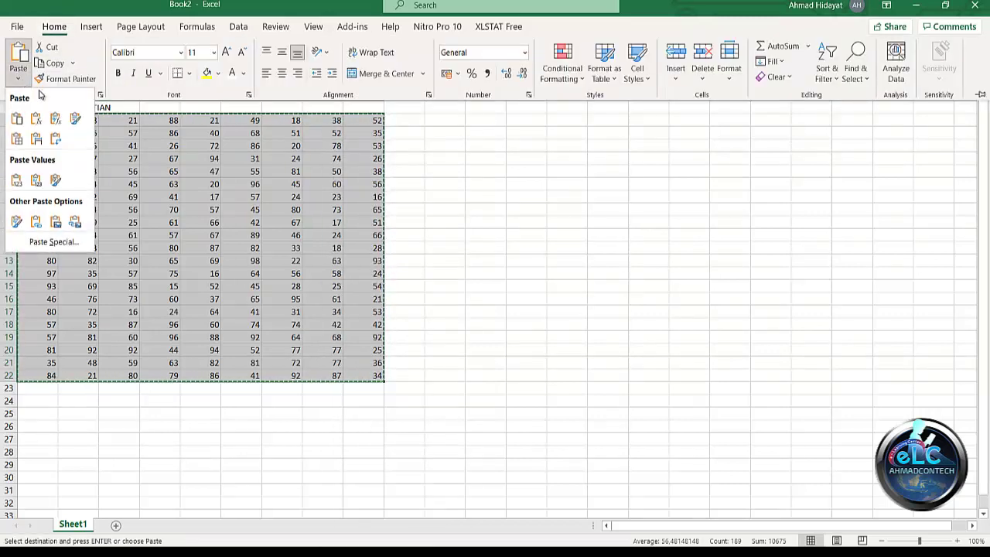
click(35, 179)
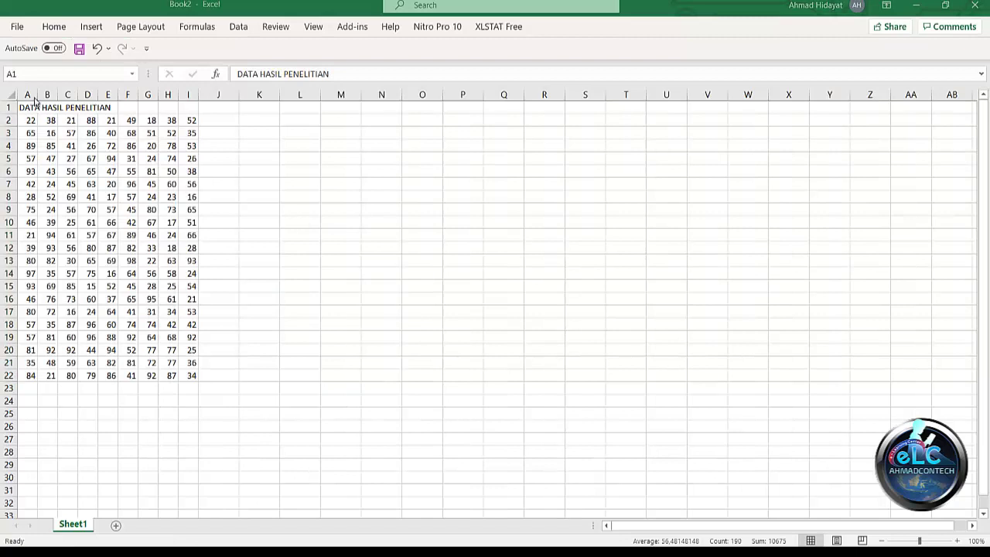
Name the data range A2:I22 DTPENELITIAN in the Name Box
drag(27, 94, 188, 94)
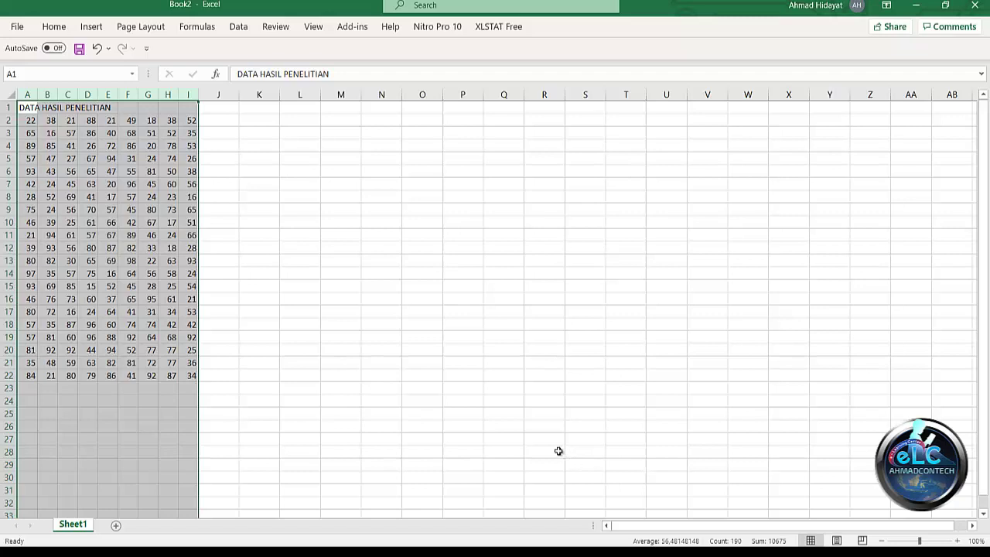
click(29, 121)
drag(30, 121, 181, 132)
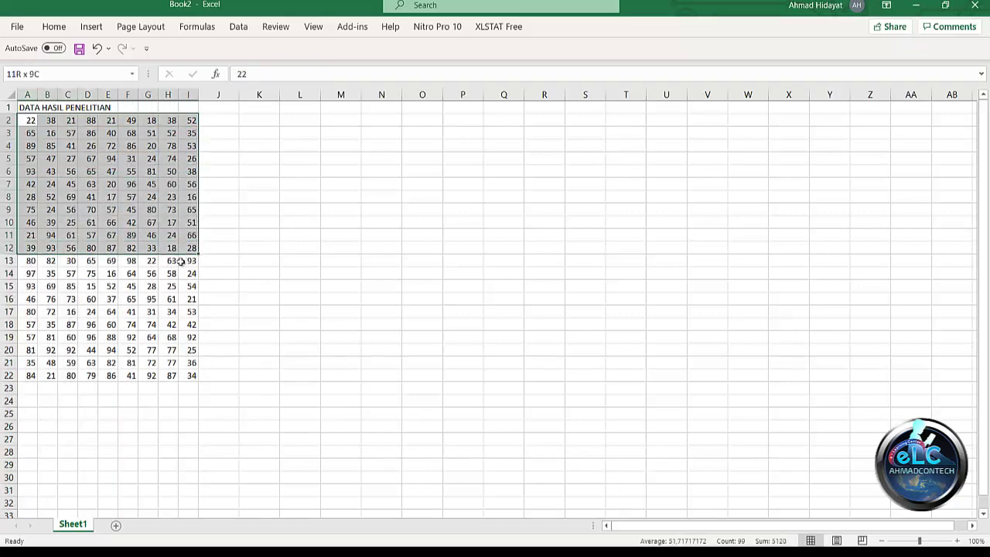
drag(181, 132, 186, 375)
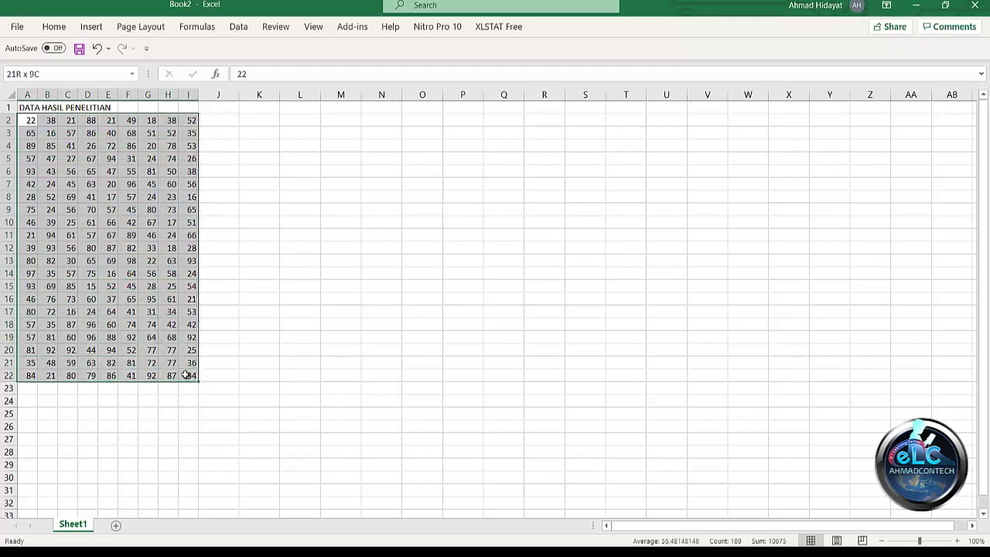
click(43, 73)
text(DT)
text(PEN)
text(ELITIAN)
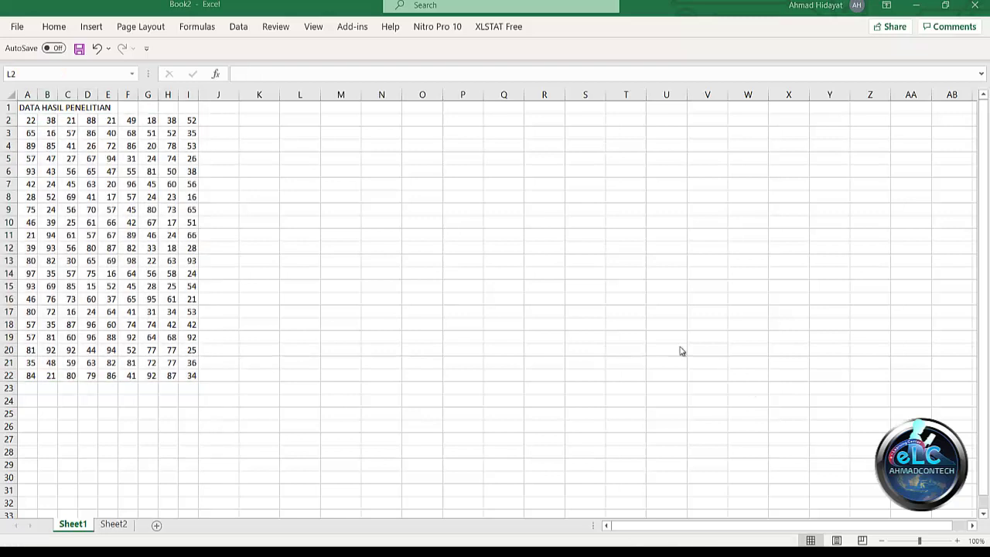
Add the PARAMETER heading in K1, paste the statistics labels from K3, and widen column K
click(250, 105)
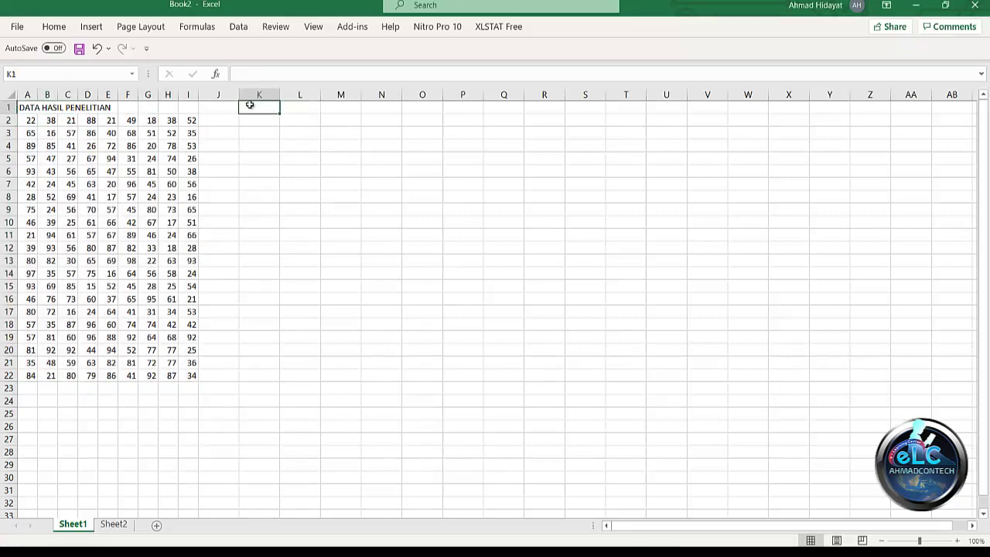
text(PARAMETER)
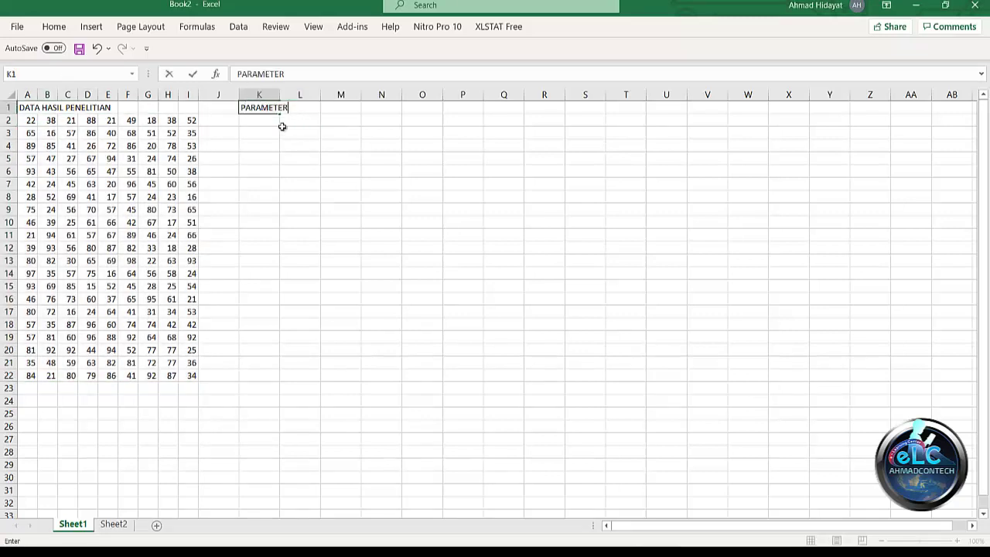
click(252, 133)
key(ctrl+c)
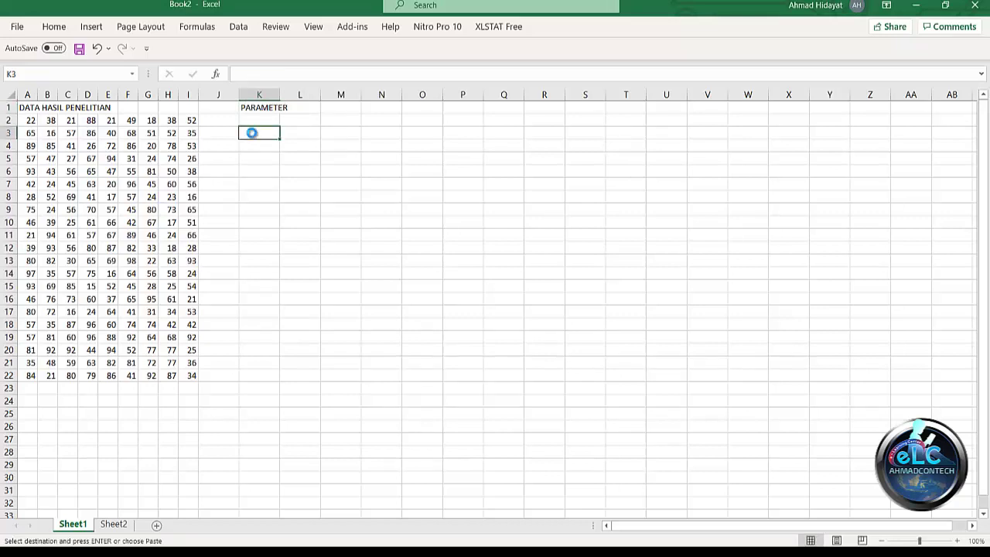
key(ctrl+v)
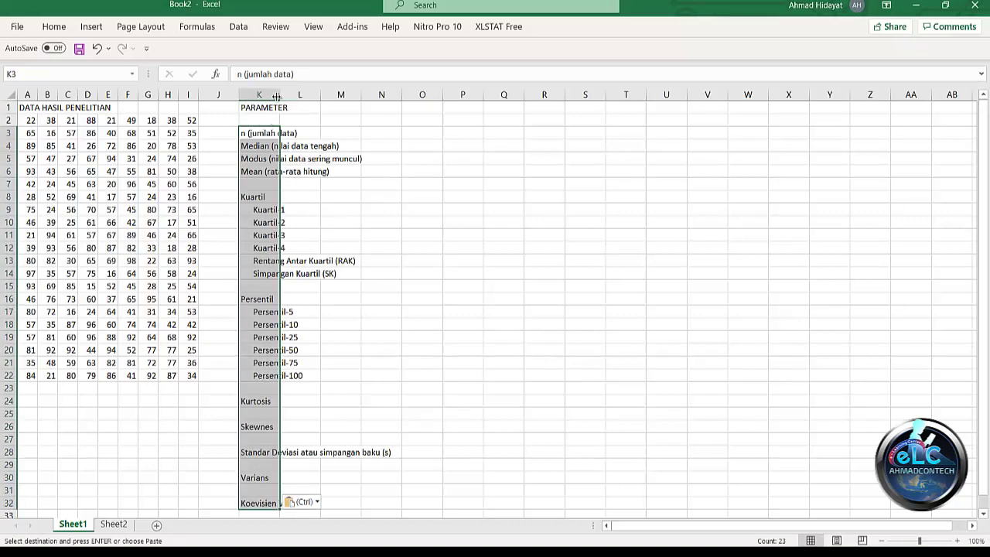
drag(279, 96, 396, 118)
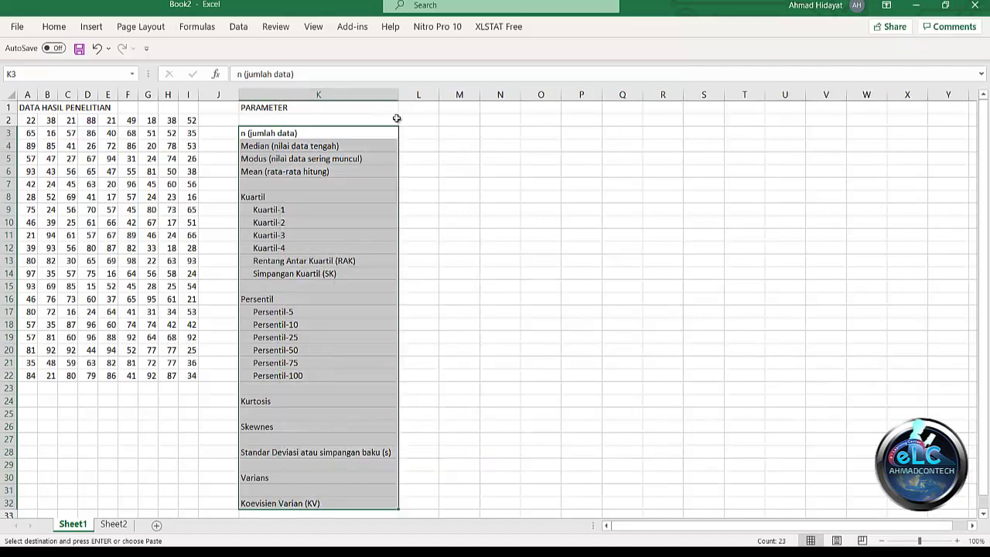
click(309, 133)
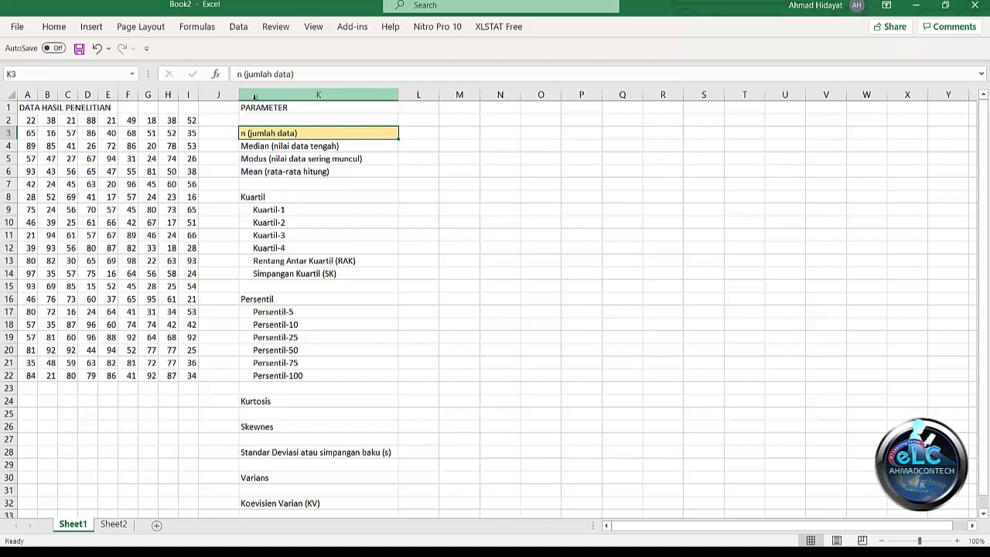
Enter =COUNT over the DTPENELITIAN data in L3, giving n = 189
click(418, 133)
text(=)
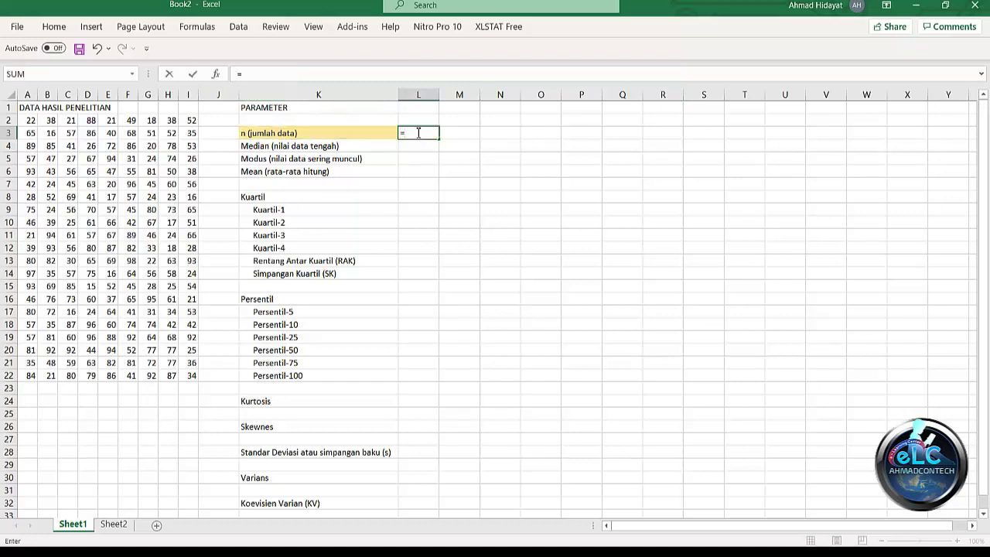
text(COU)
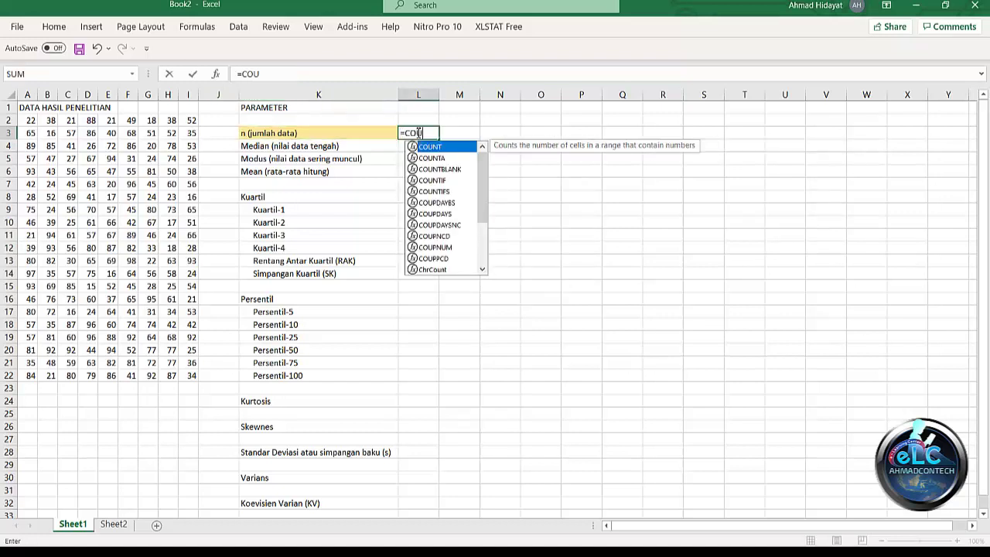
text(N)
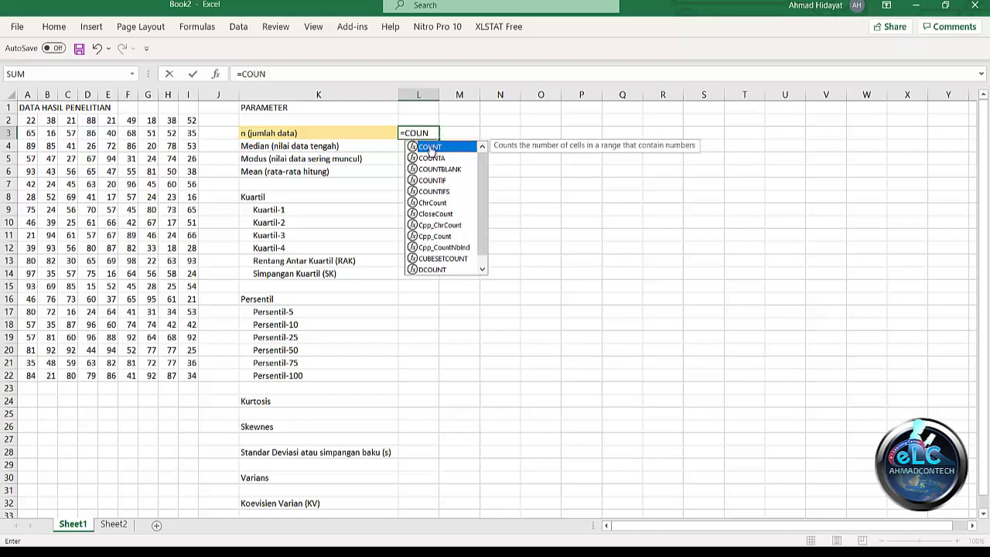
double_click(431, 149)
drag(27, 118, 186, 375)
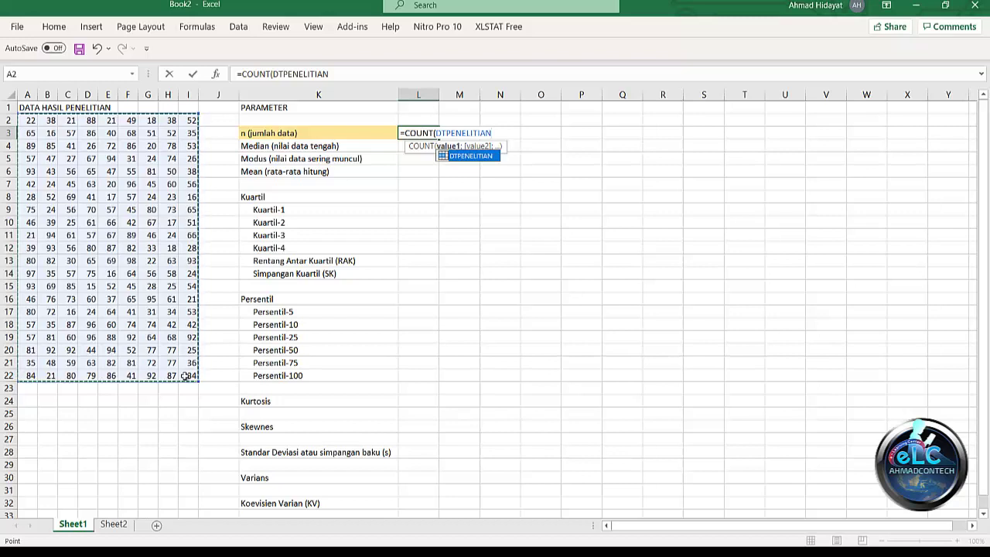
text())
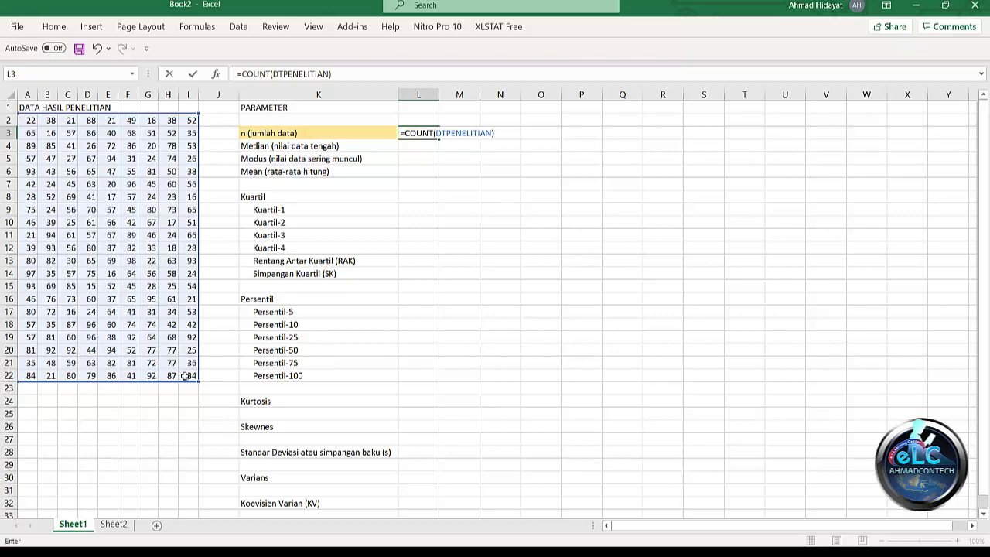
key(Return)
key(Left)
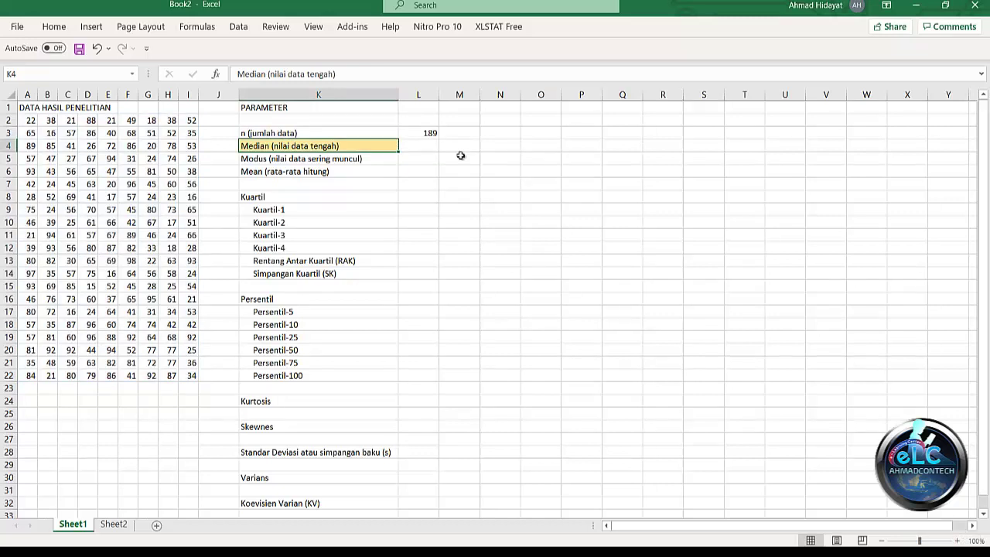
Enter =MEDIAN(DTPENELITIAN) beside the Median label, giving 57
click(420, 146)
text(=)
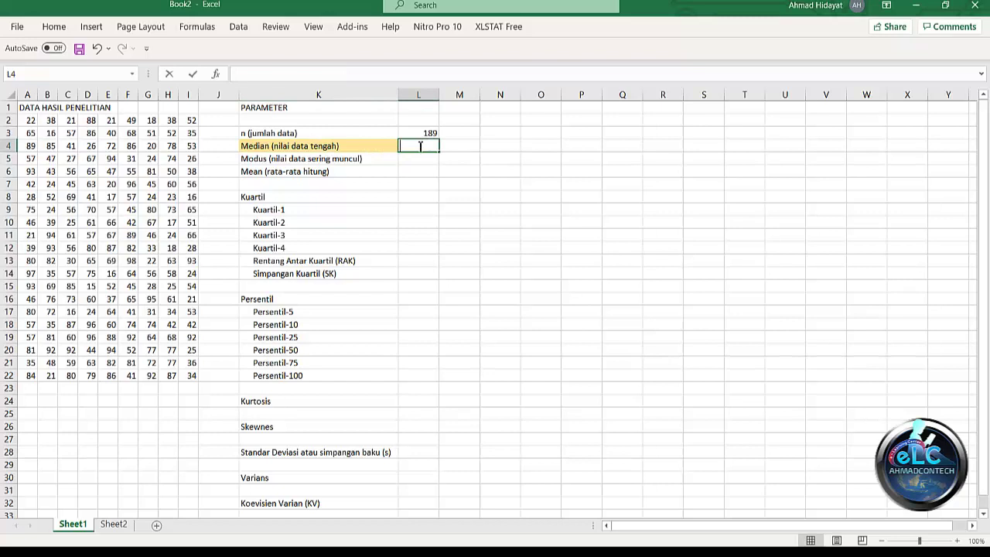
text(ME)
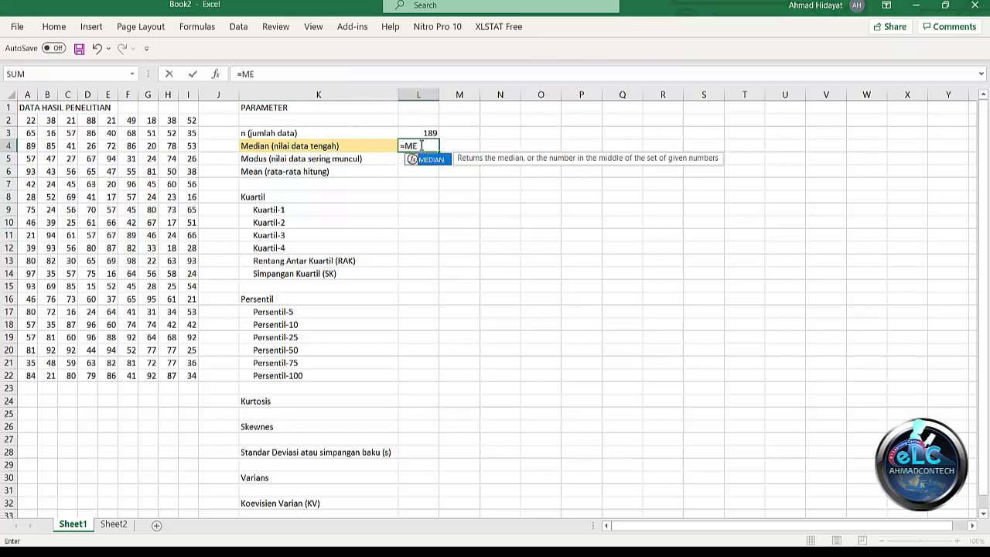
double_click(426, 161)
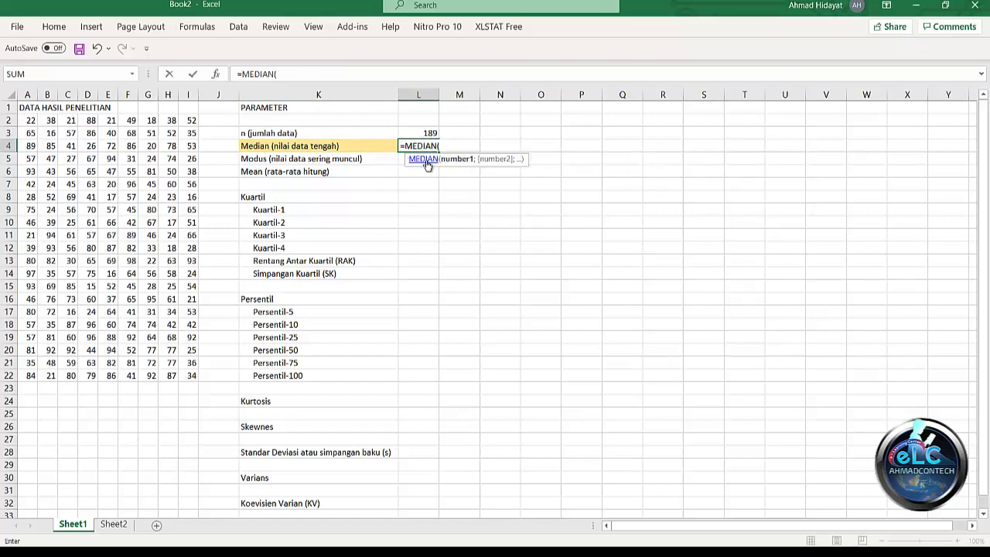
text(DT)
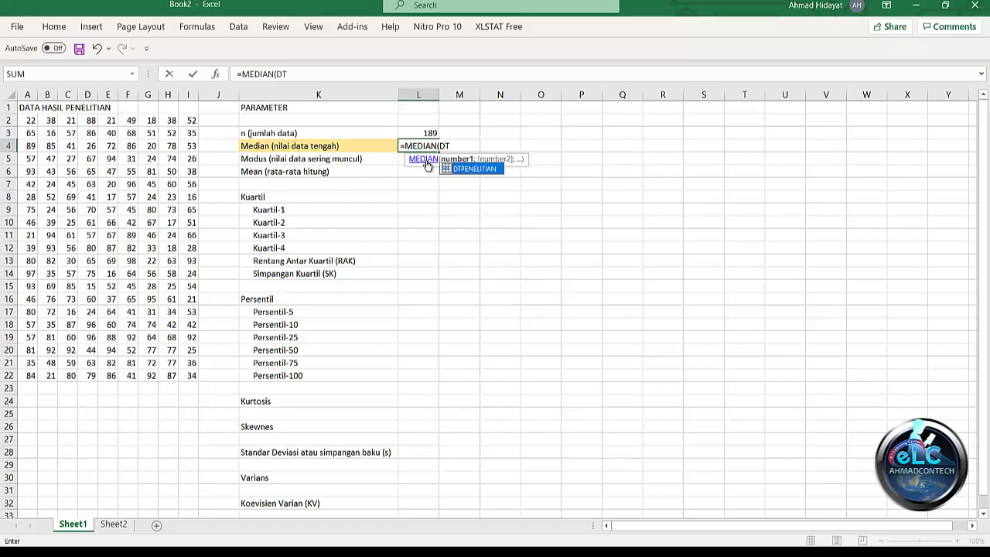
double_click(469, 169)
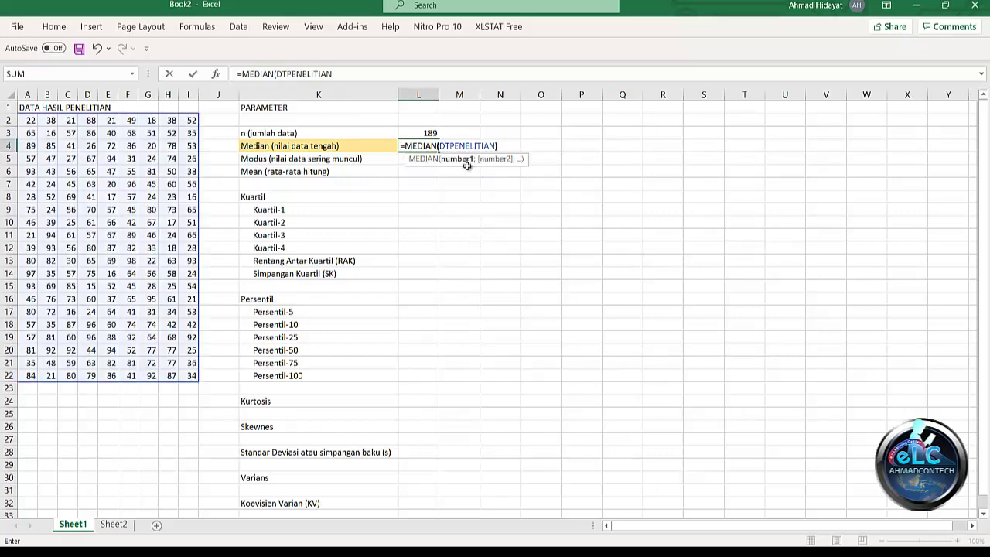
text())
key(Return)
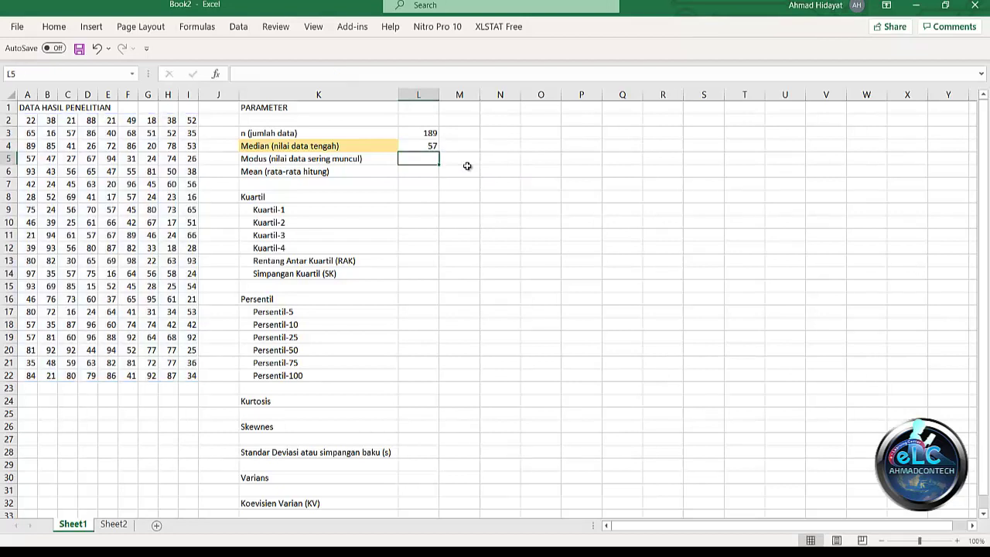
key(Left)
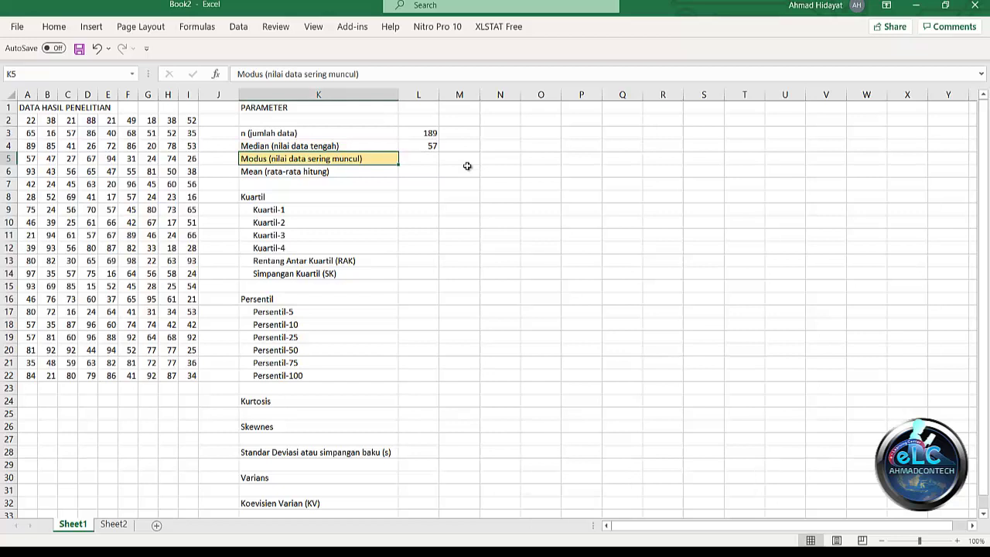
Enter =MODE(DTPENELITIAN) beside the Modus label, giving 57
click(416, 158)
text(=)
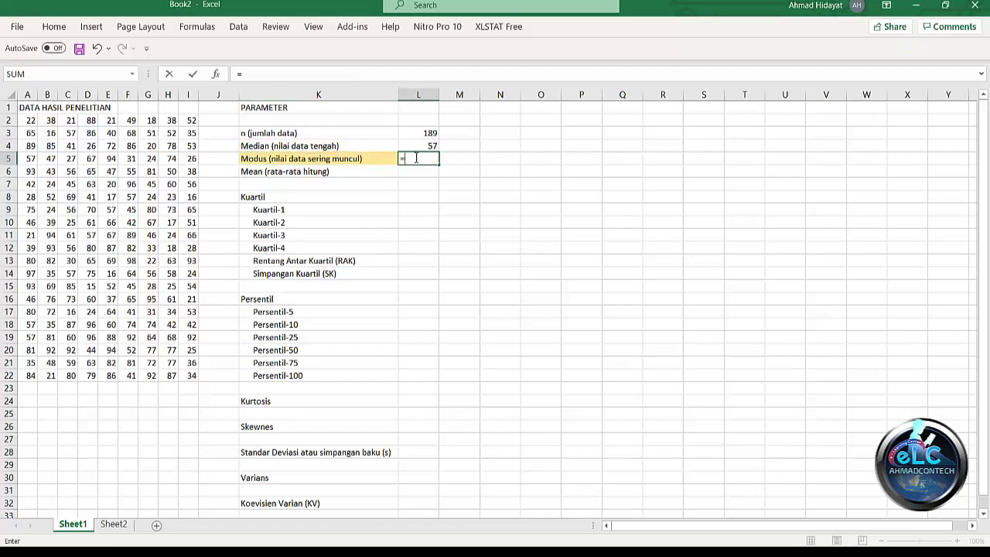
text(MOD)
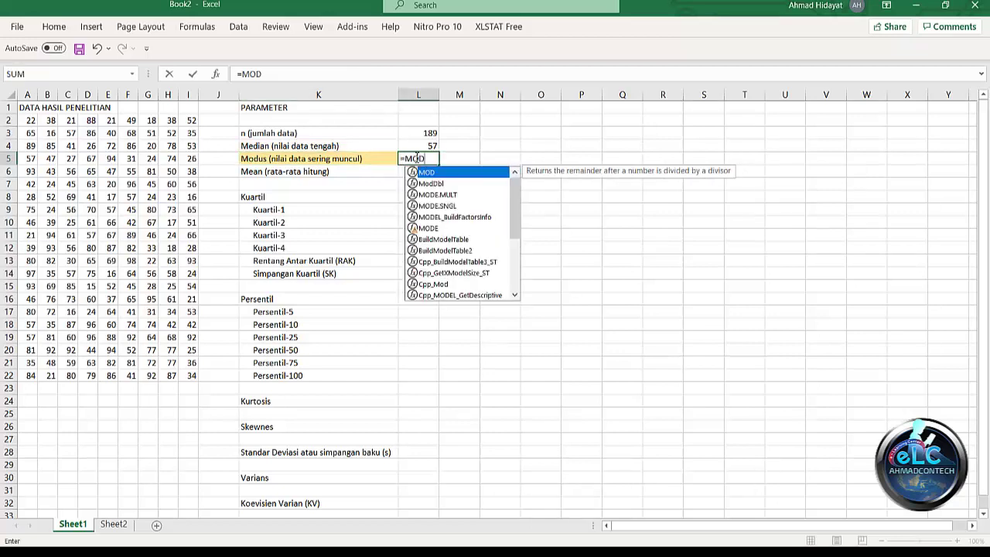
double_click(423, 228)
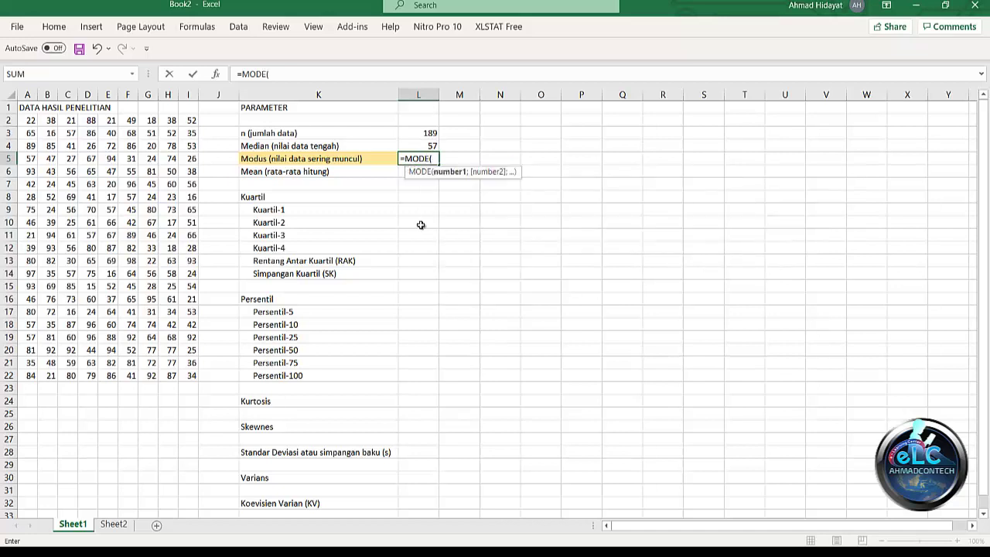
text(DT)
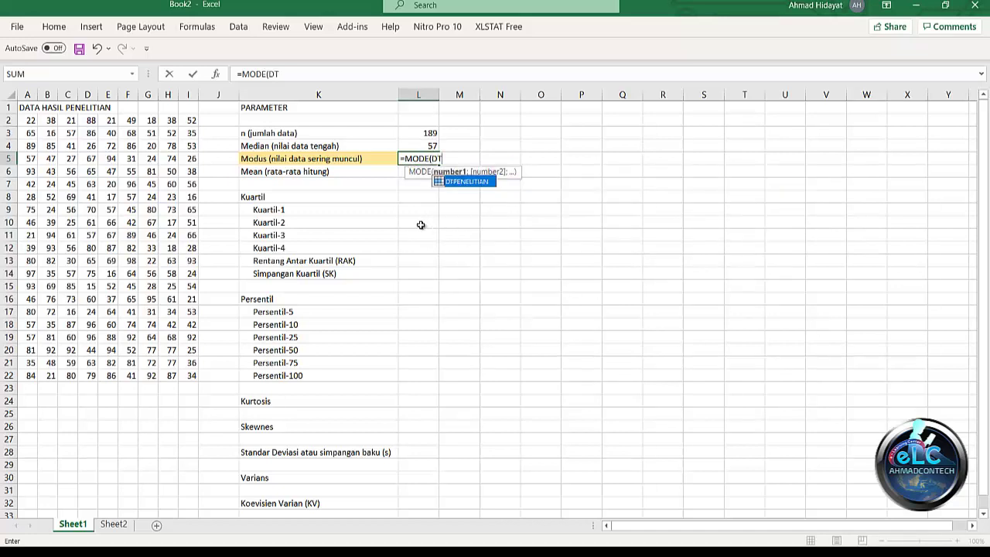
double_click(471, 181)
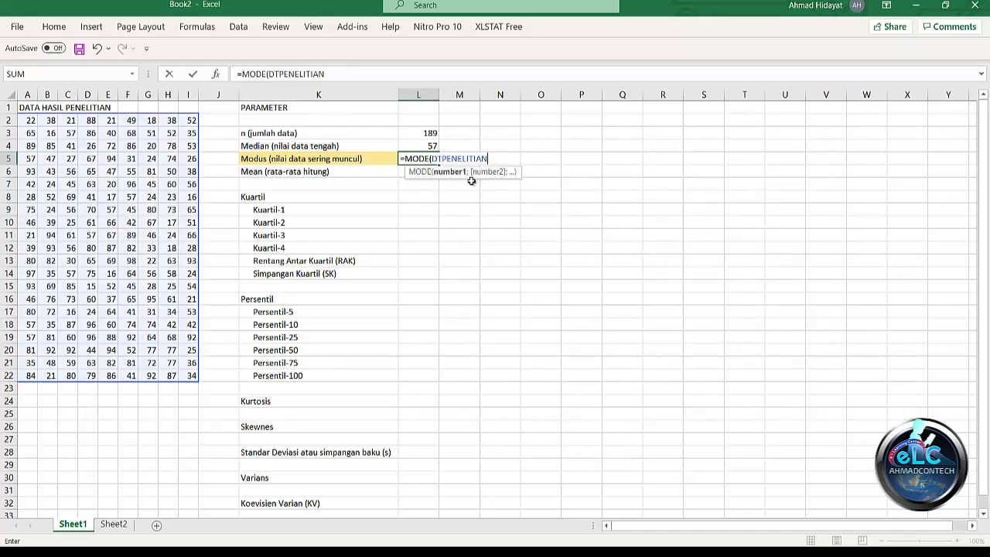
text())
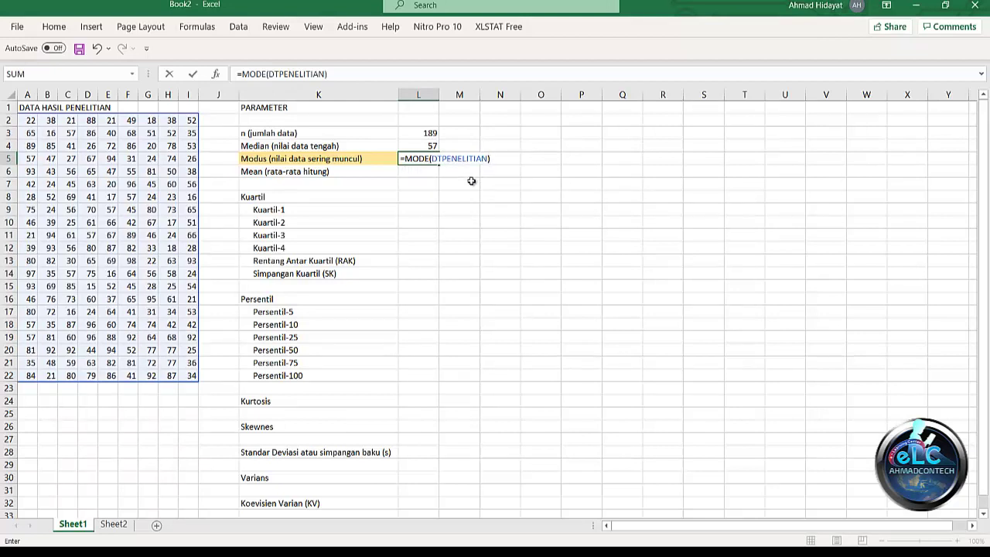
key(Return)
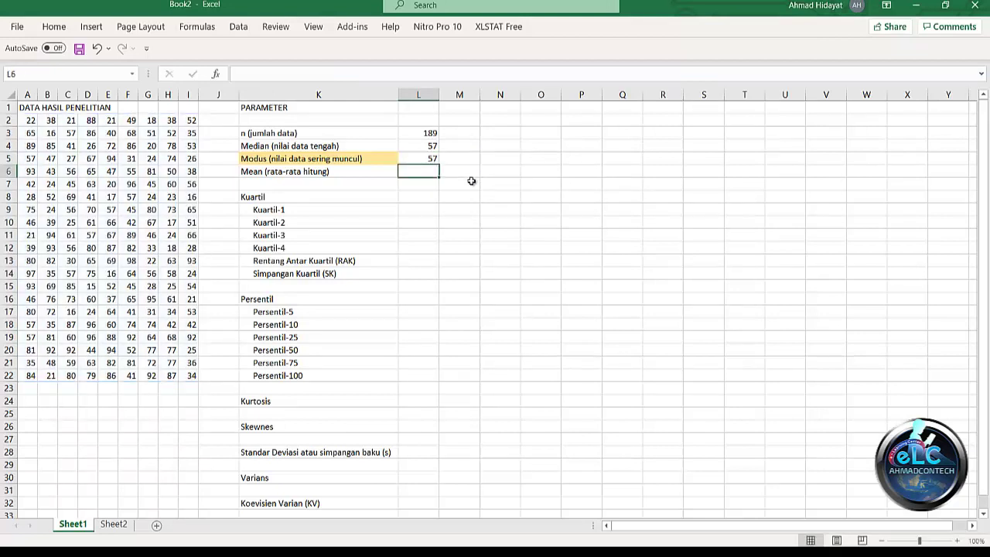
key(Left)
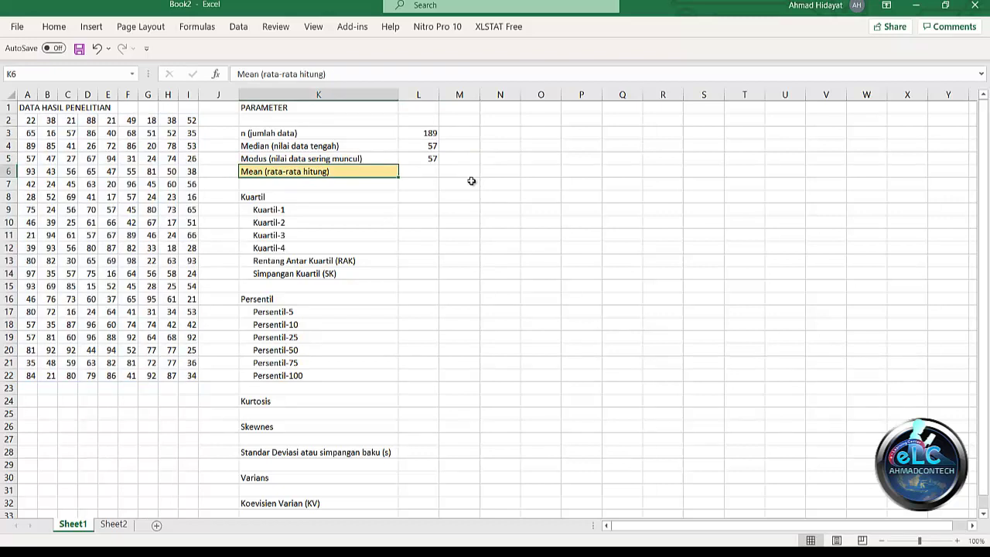
Enter =AVERAGE(DTPENELITIAN) in the Mean row, giving 56,48148
click(427, 171)
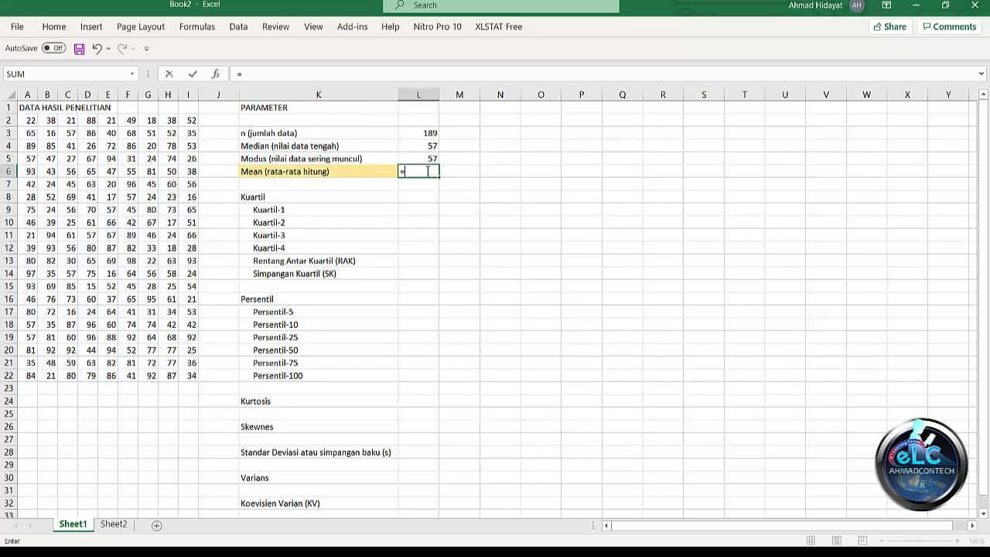
text(=AVER)
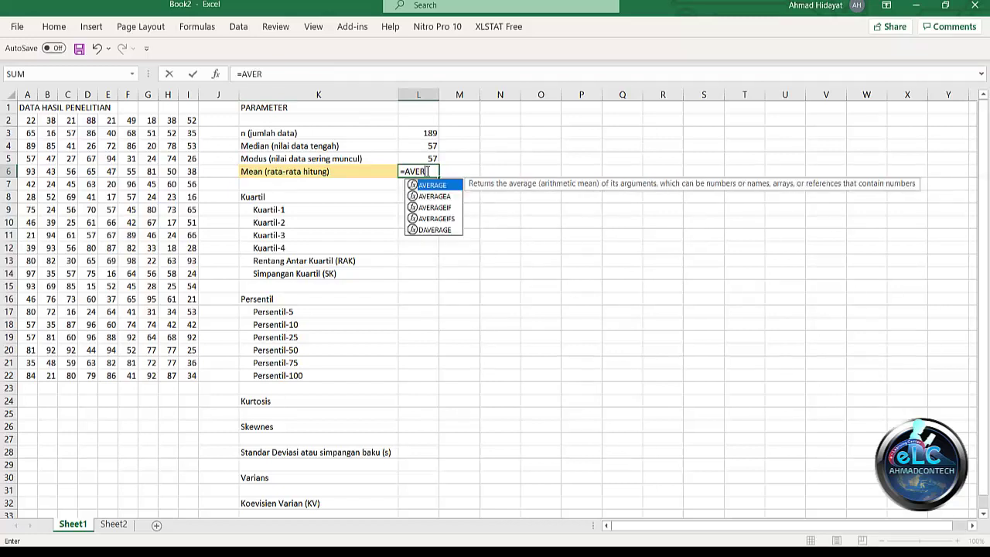
double_click(427, 186)
text(DT)
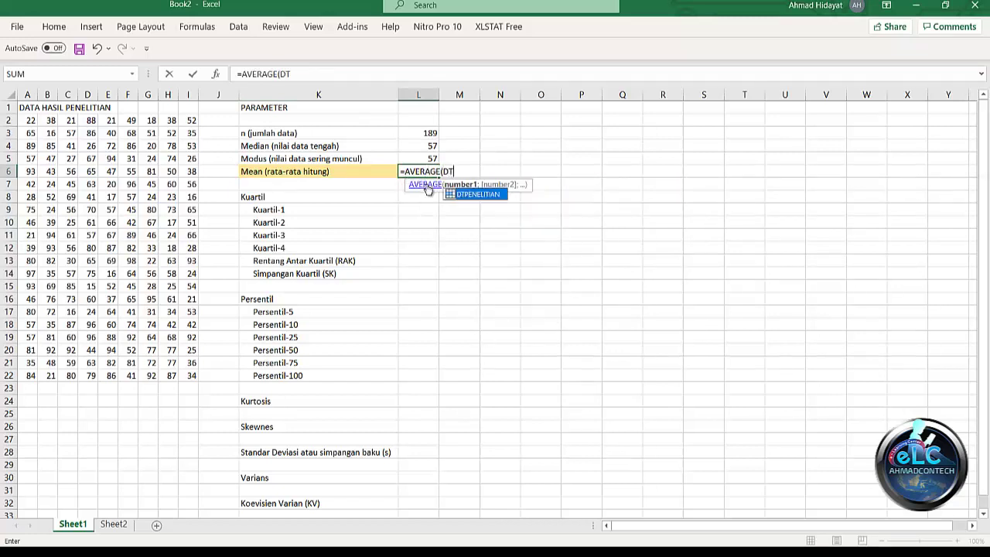
double_click(482, 194)
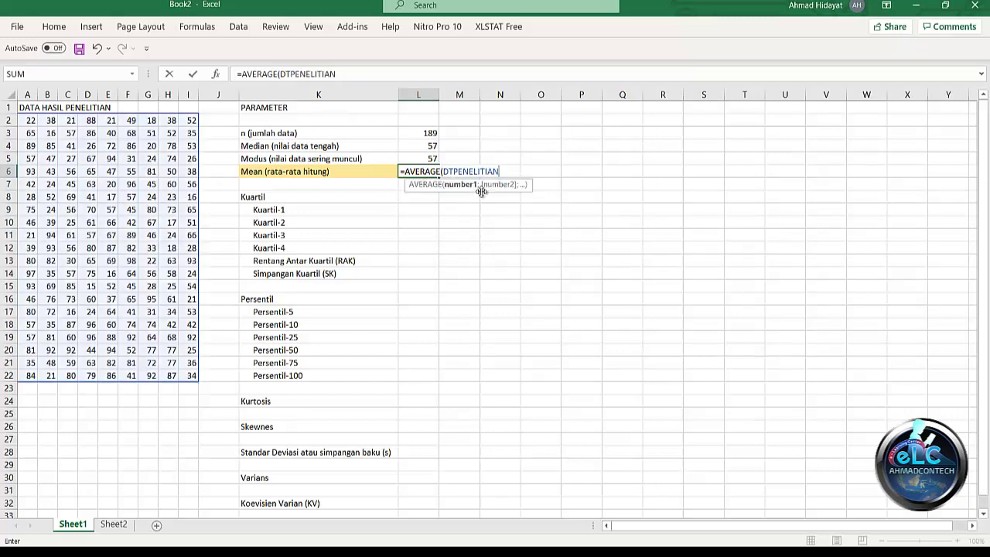
text())
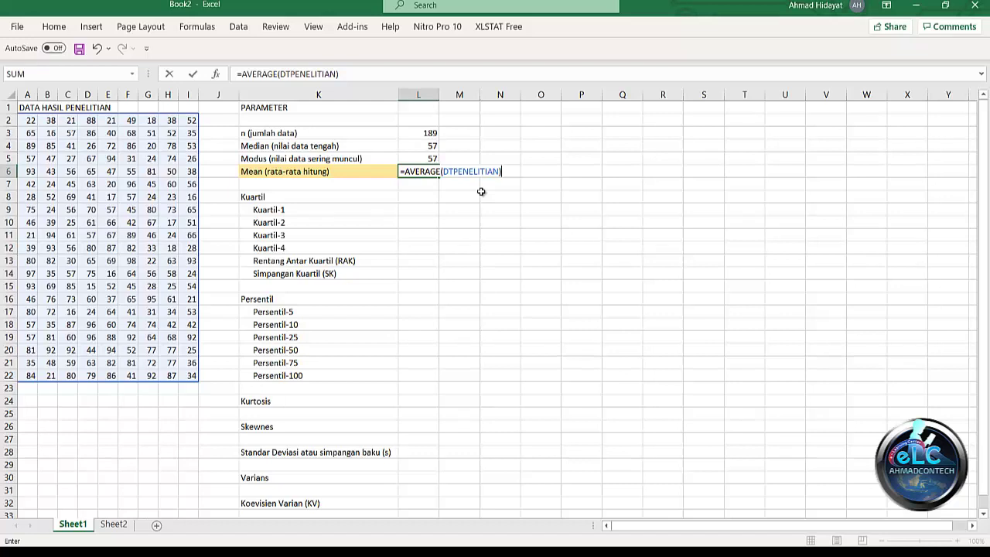
key(Return)
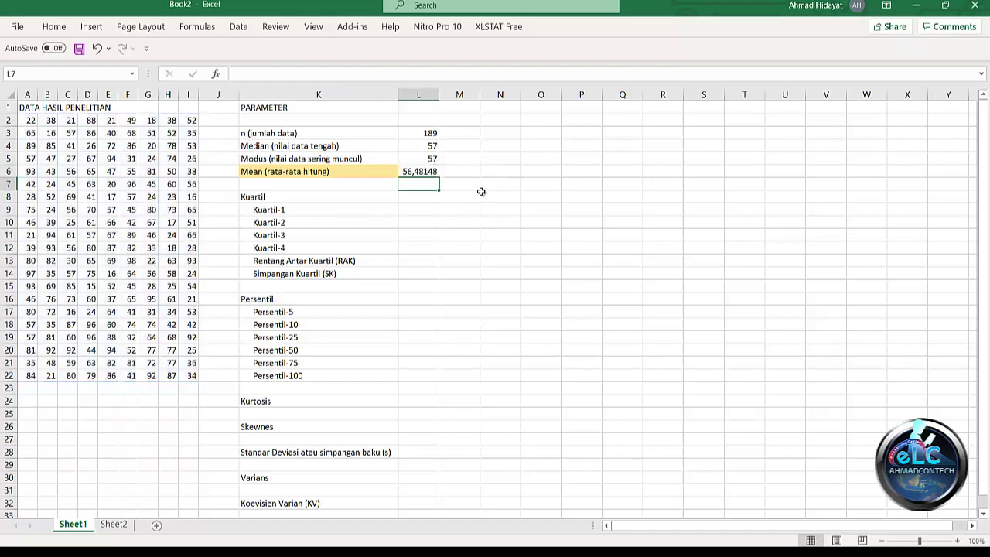
Type =QUARTILE(DTPENELITIAN;1) into L9 for Kuartil-1
key(Down)
key(Left)
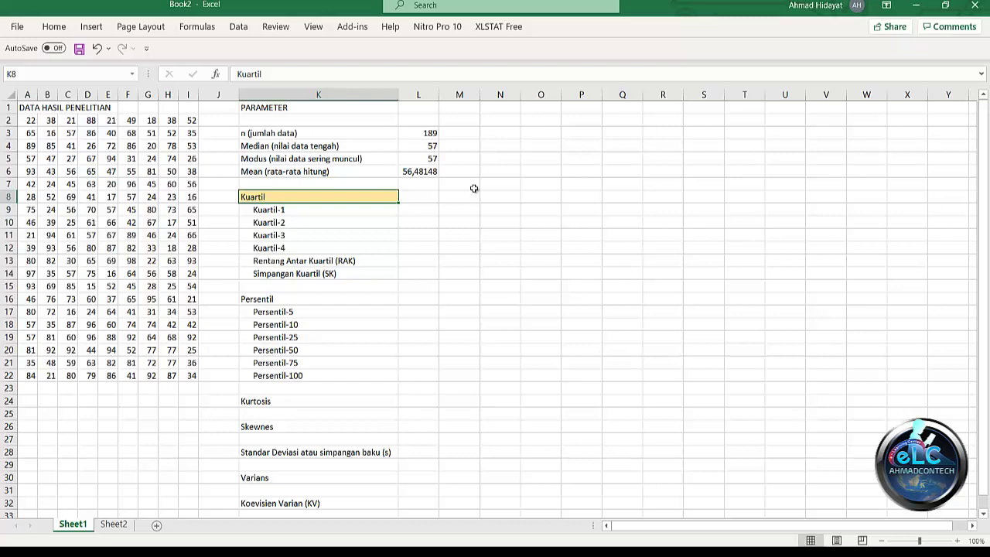
key(Down)
key(Right)
text(=)
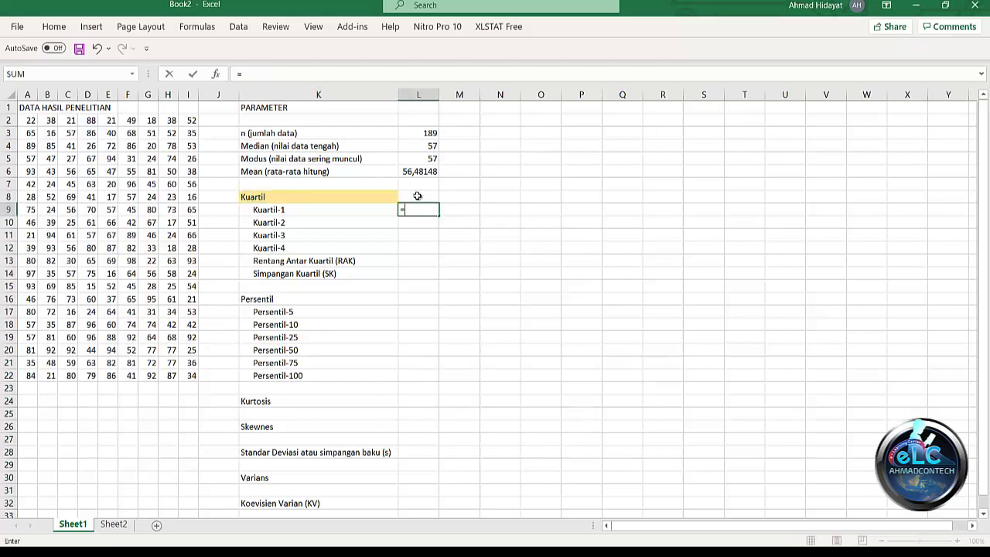
text(QU)
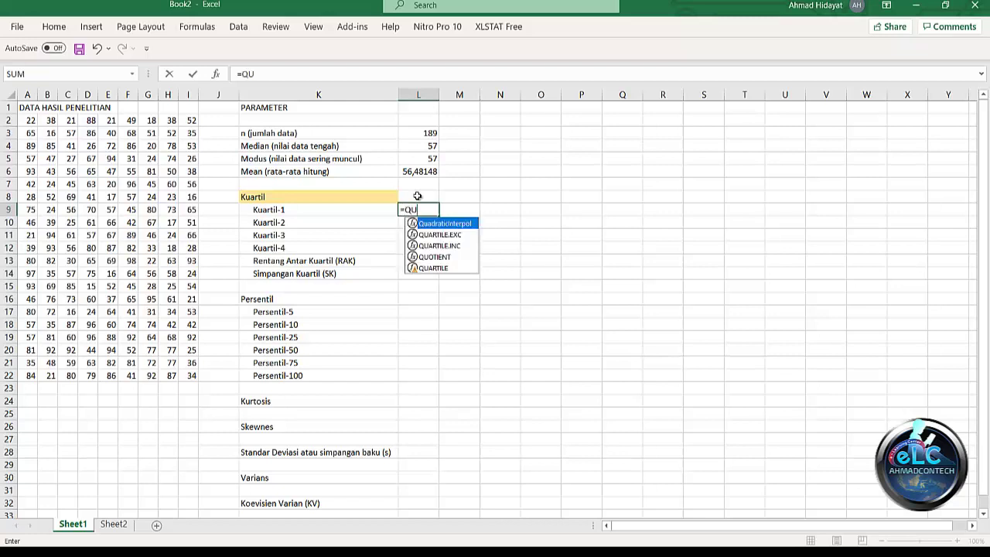
double_click(439, 267)
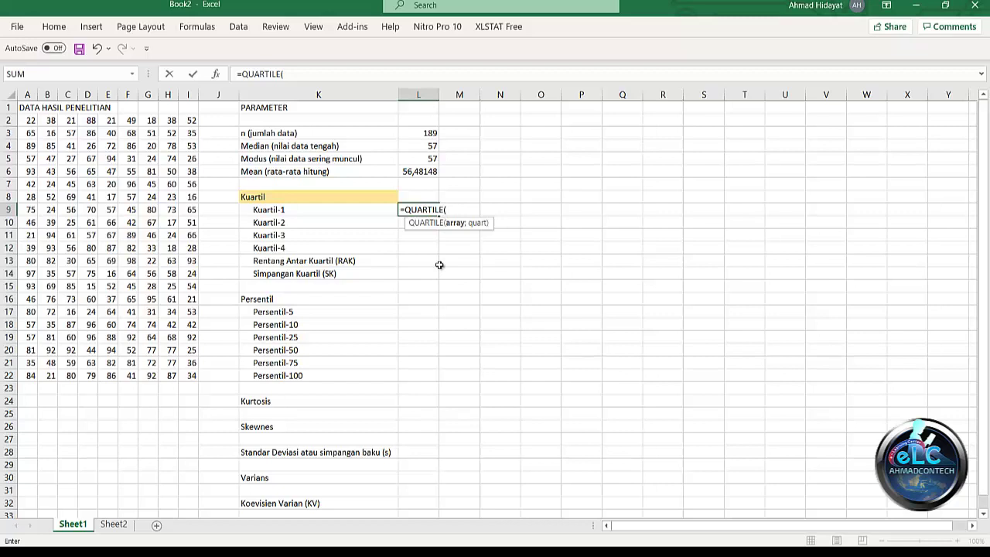
text(DT)
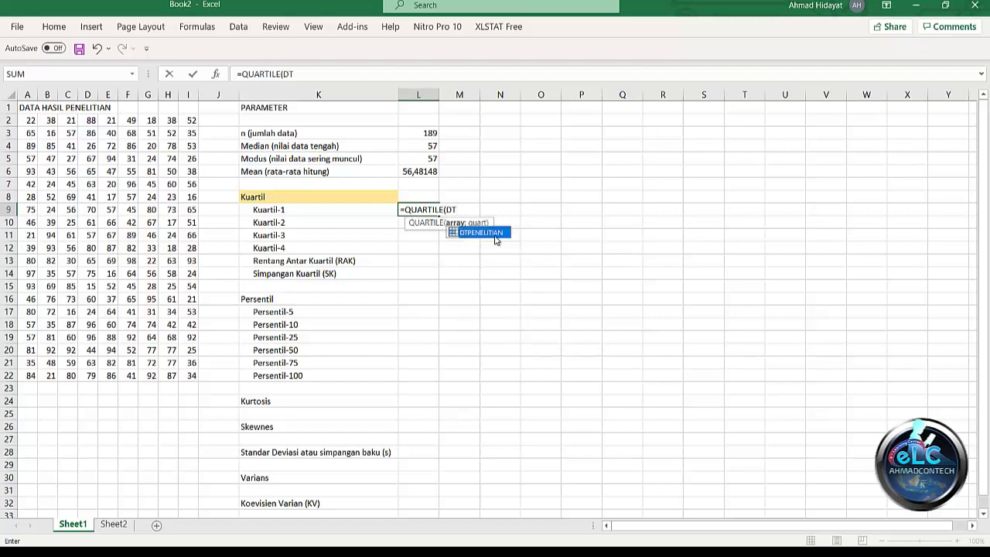
double_click(490, 233)
text(;)
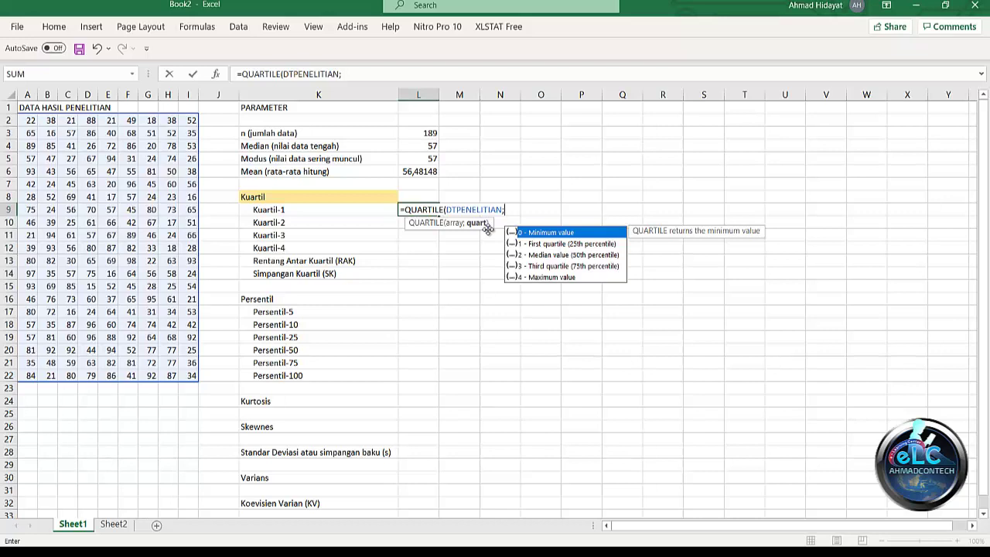
text(1)
text())
Confirm Kuartil-1, then enter =QUARTILE(DTPENELITIAN;2) in L10, giving 57
key(Return)
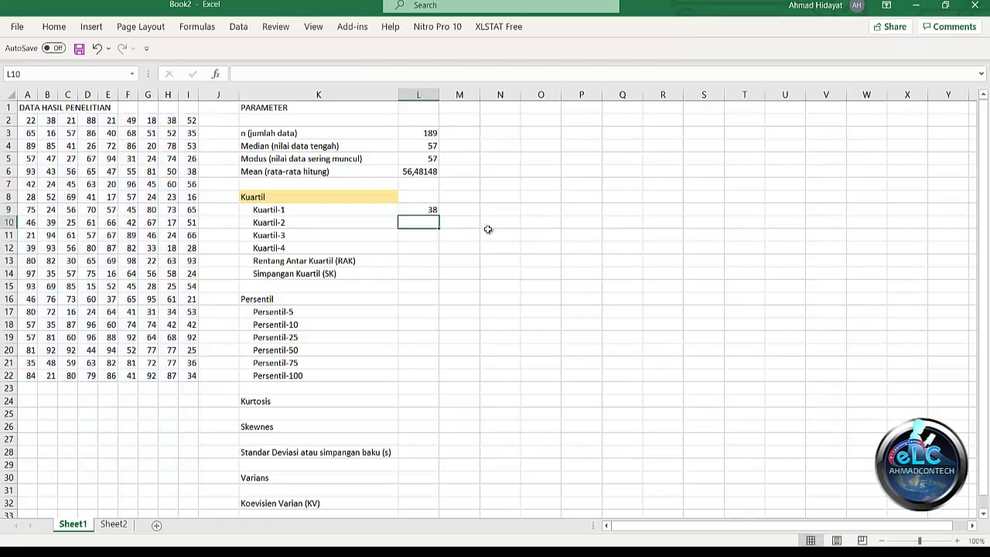
text(=Q)
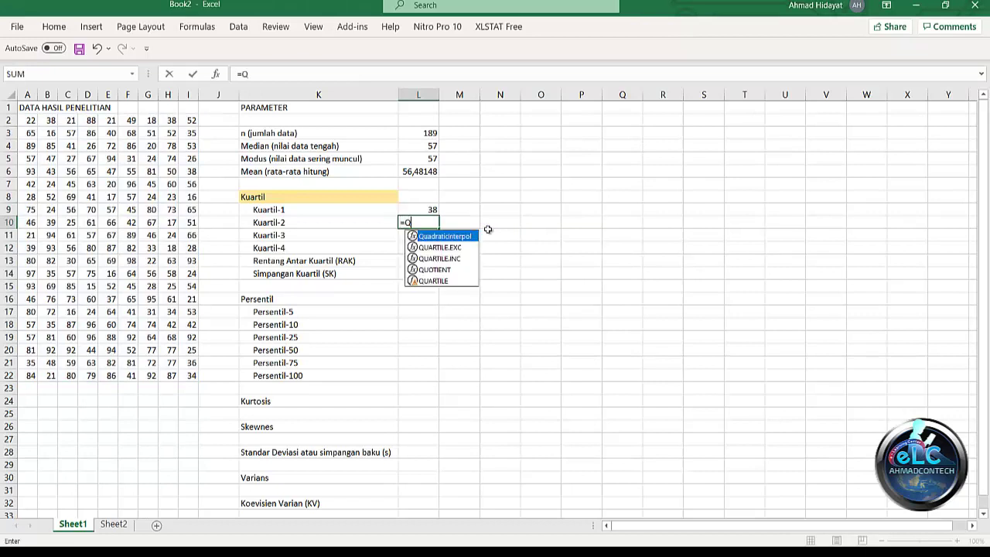
text(U)
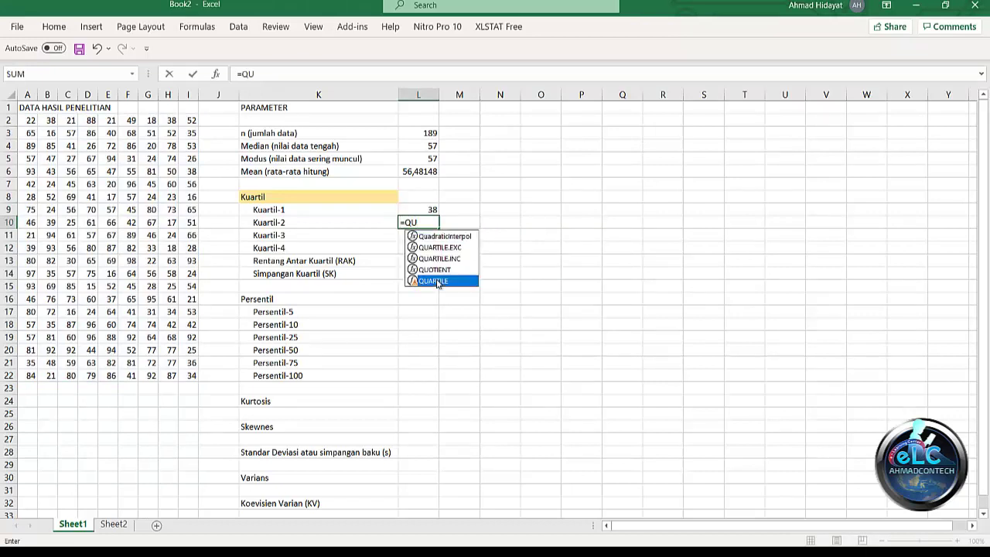
double_click(436, 280)
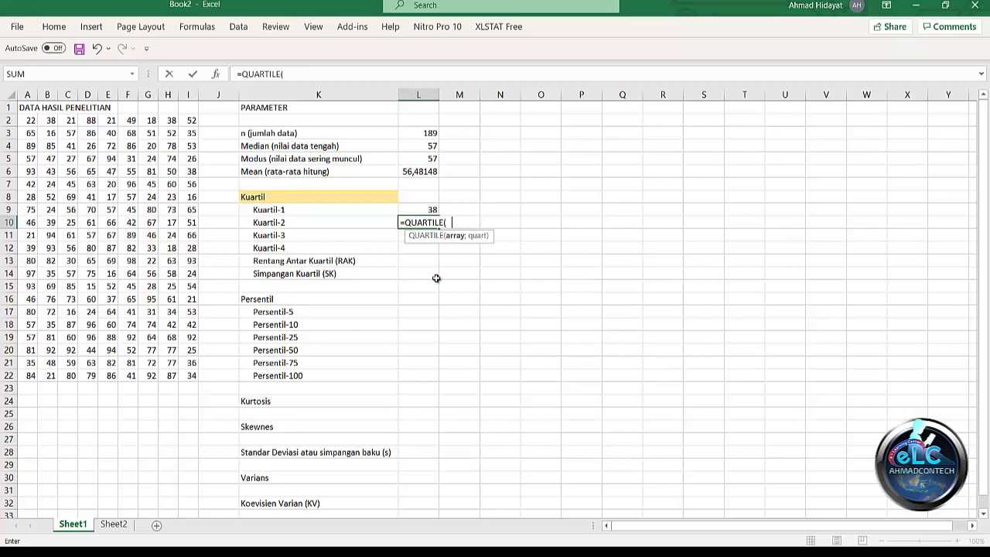
text(DT)
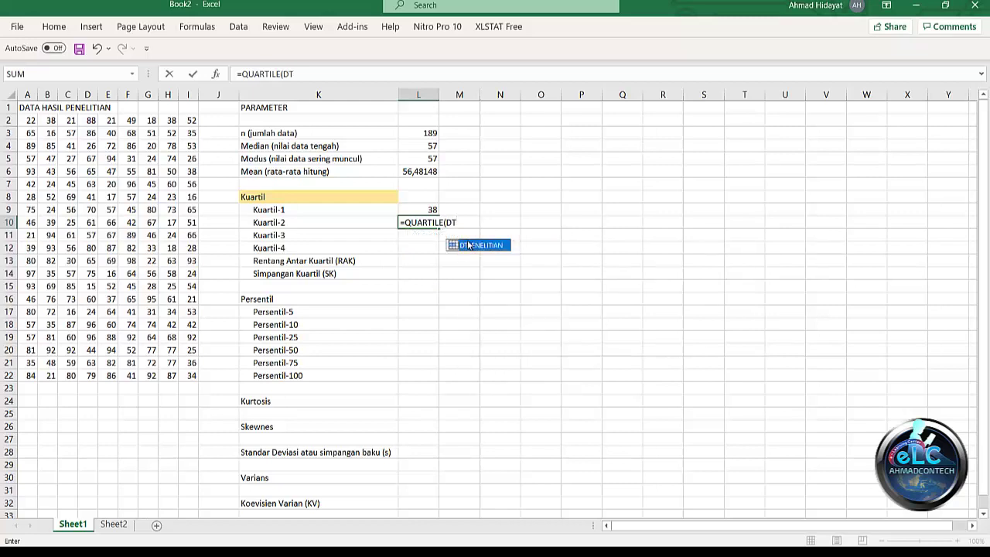
double_click(468, 245)
text(;2)
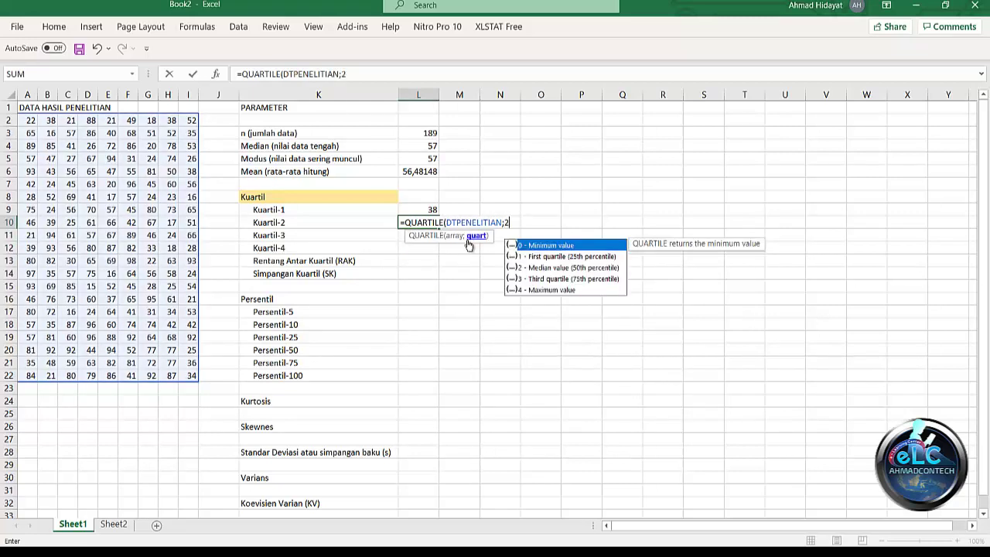
text())
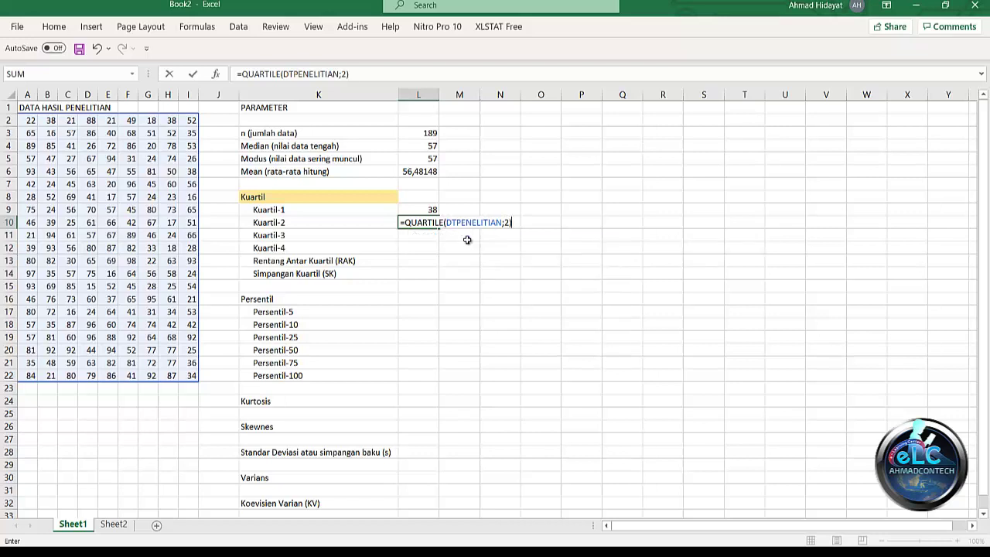
key(Return)
Enter =QUARTILE(DTPENELITIAN;3) in L11 for Kuartil-3, giving 77
text(=Q)
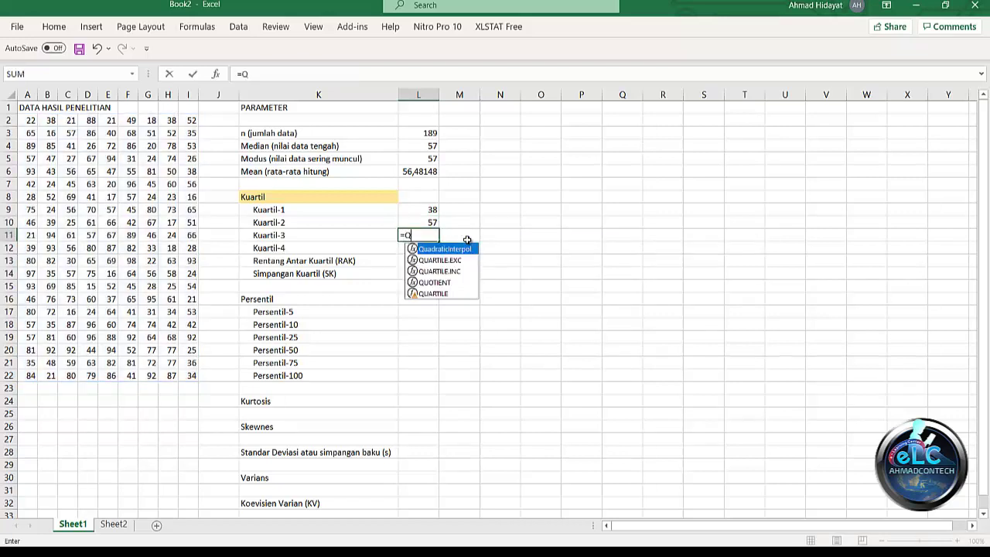
text(U)
double_click(452, 293)
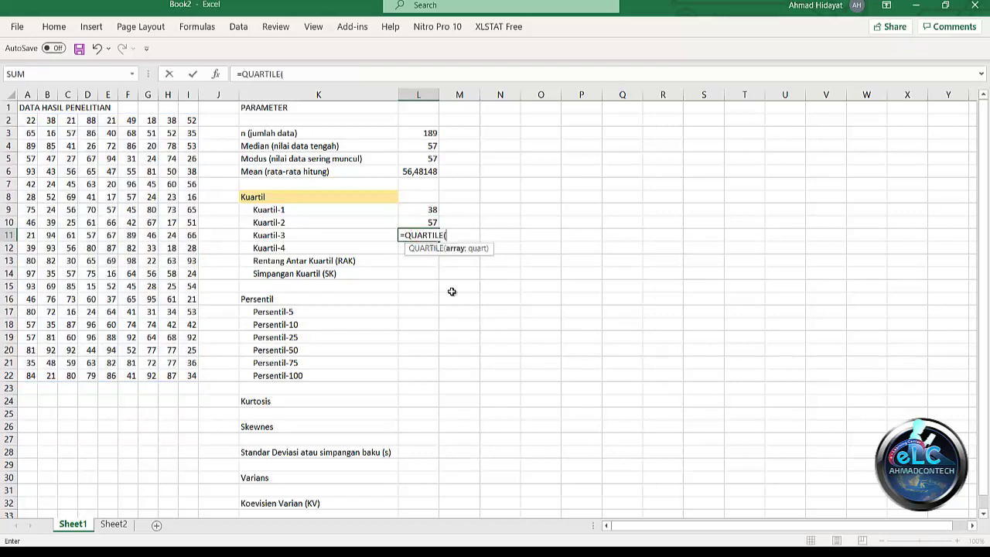
text(DT)
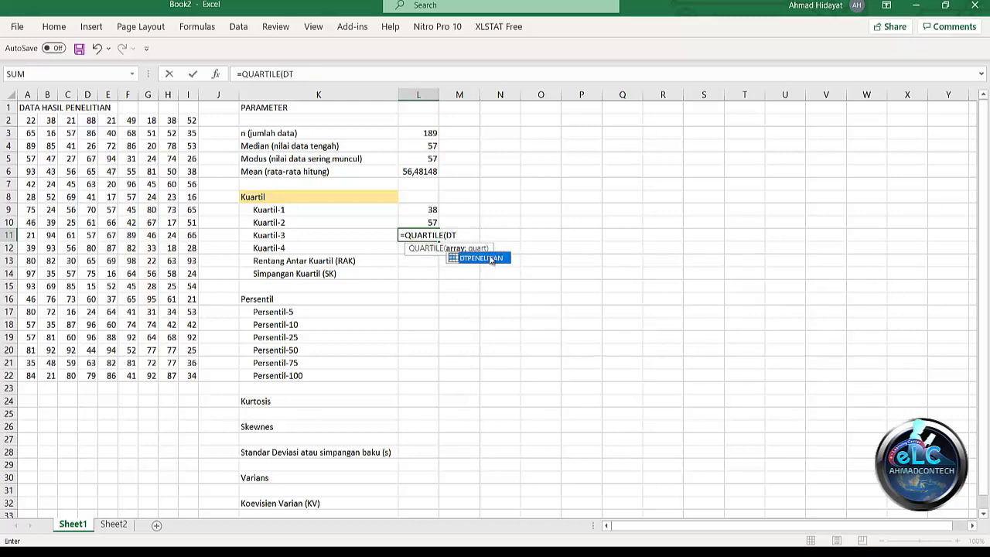
double_click(461, 260)
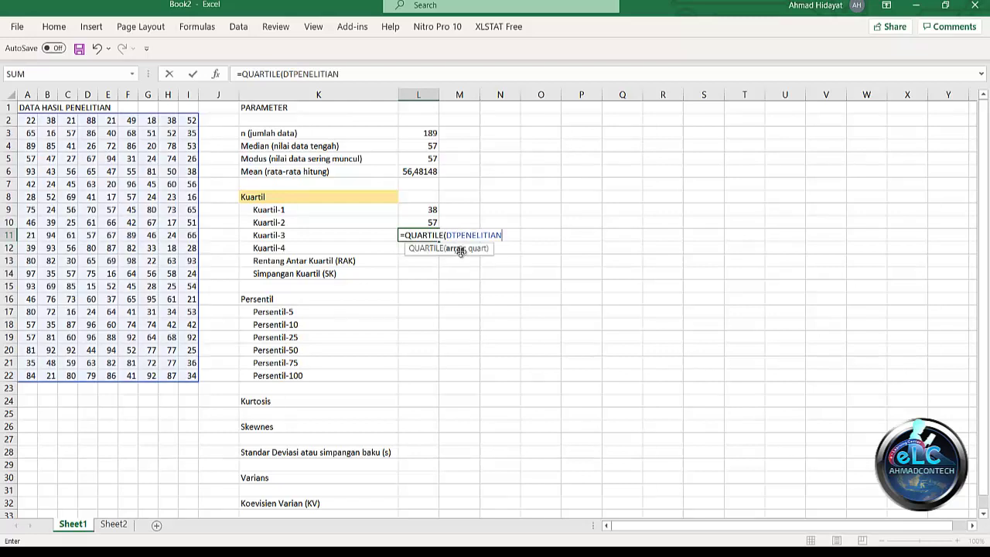
text(;3)
text())
key(Return)
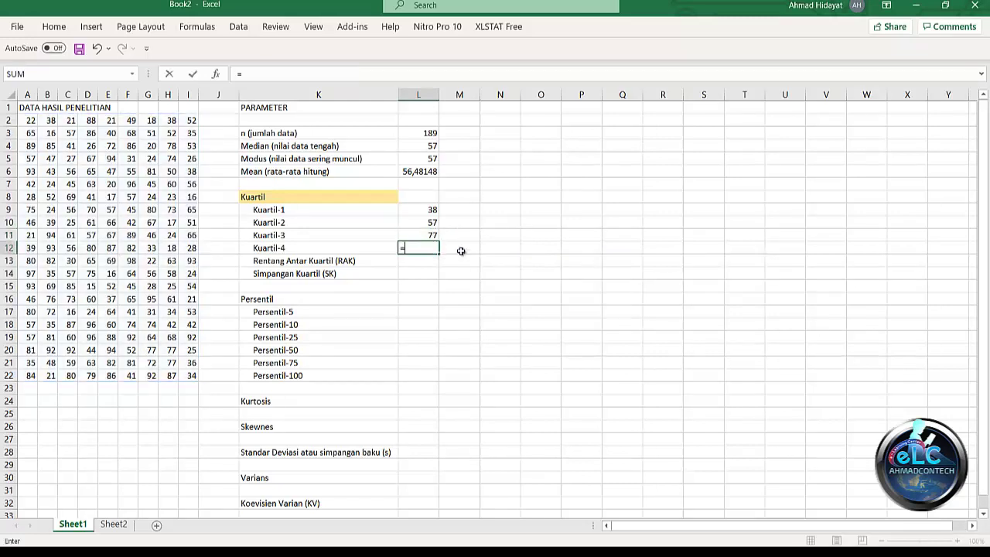
Enter =QUARTILE(DTPENELITIAN;4) in L12 for Kuartil-4, giving 98
text(=QU)
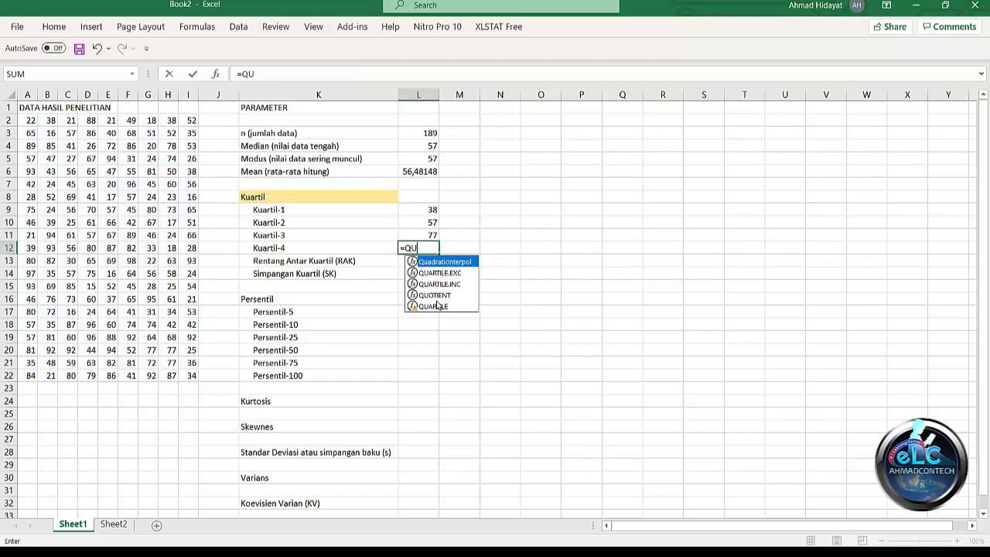
click(437, 308)
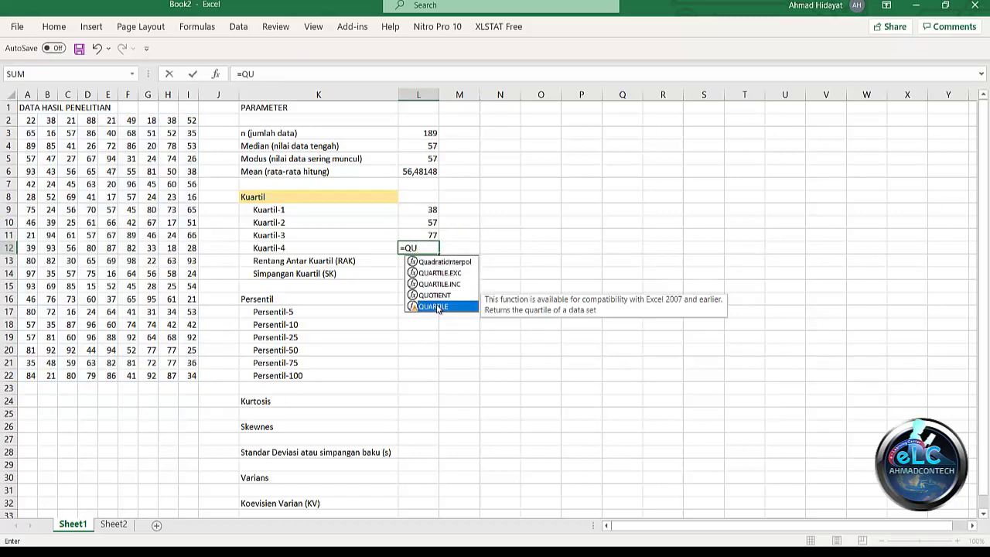
double_click(437, 308)
text(DT)
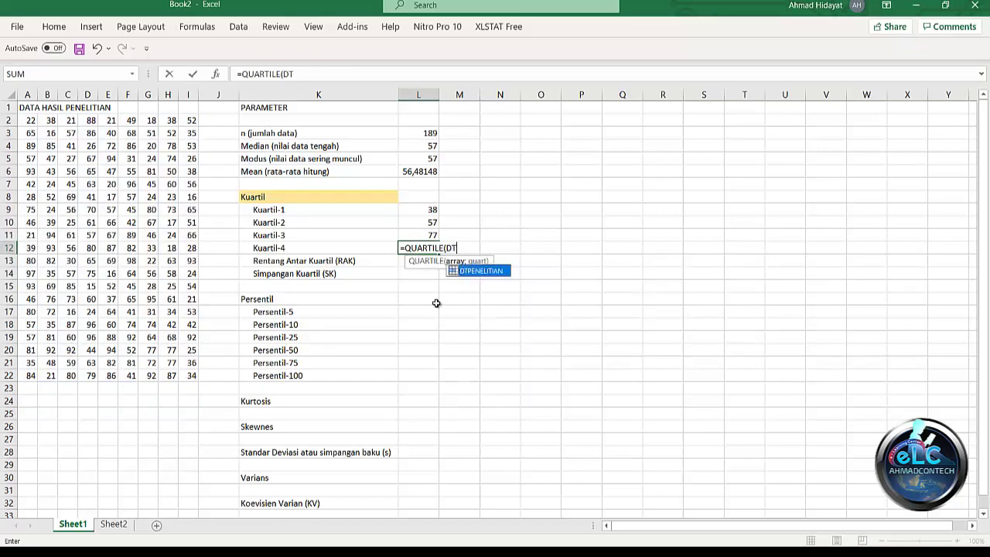
double_click(480, 270)
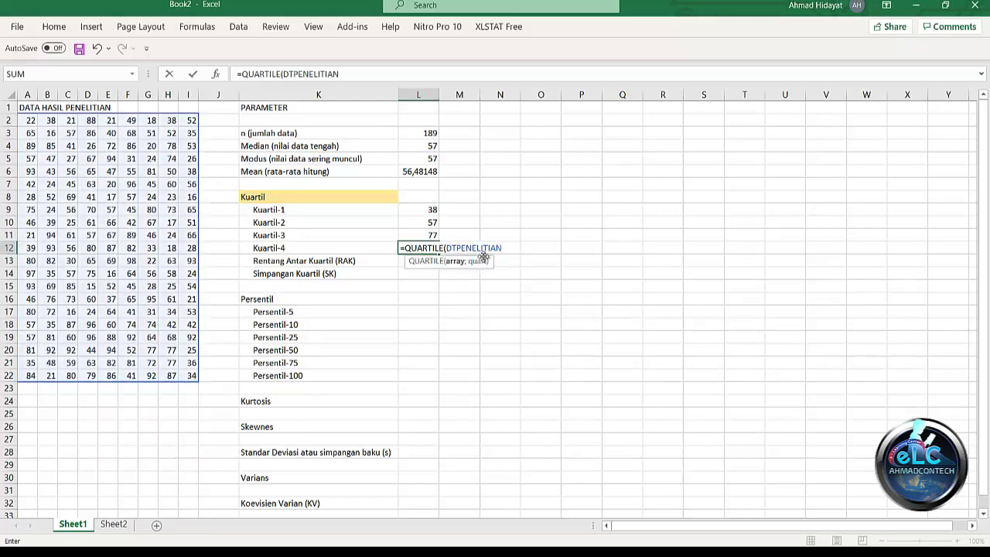
text(;4))
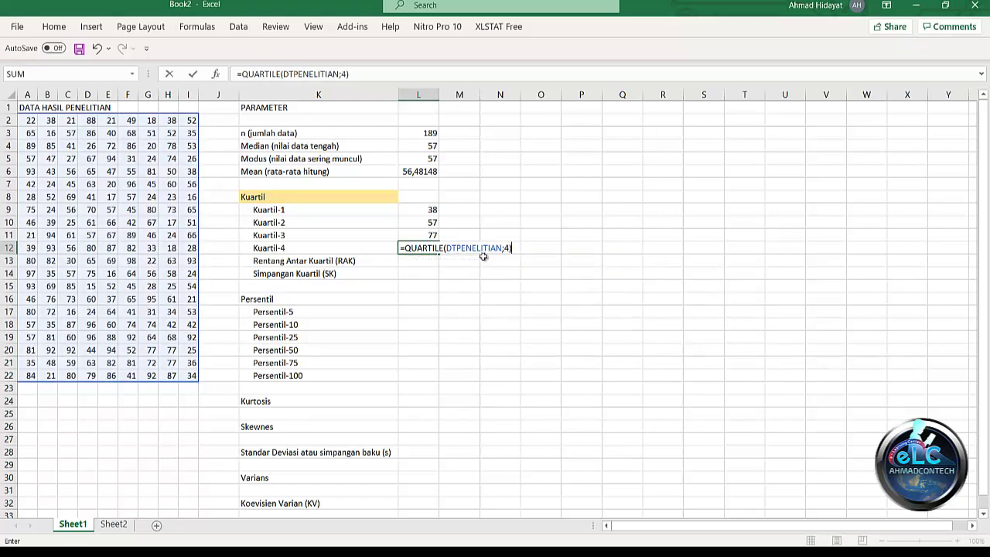
key(Return)
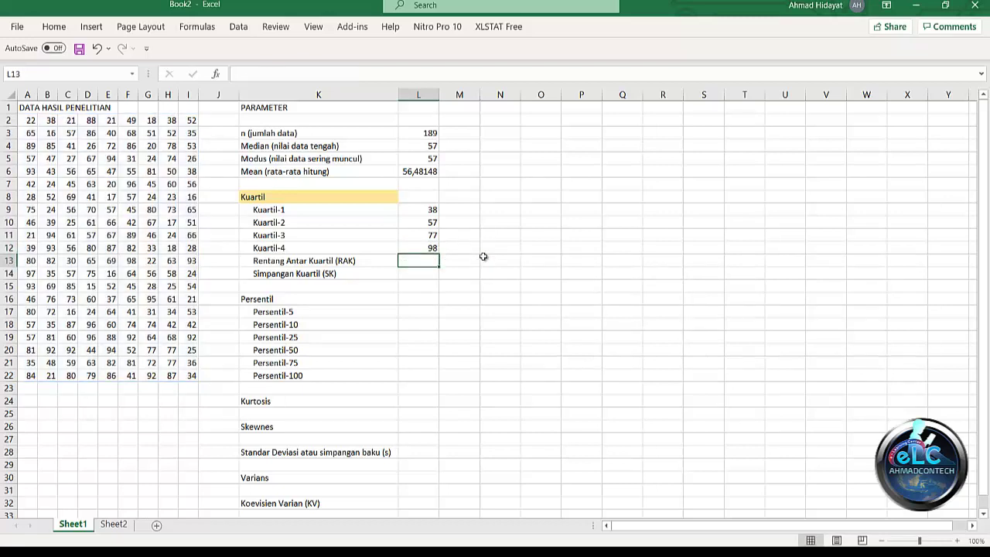
Compute Rentang Antar Kuartil as =L11-L9, giving 39
text(=)
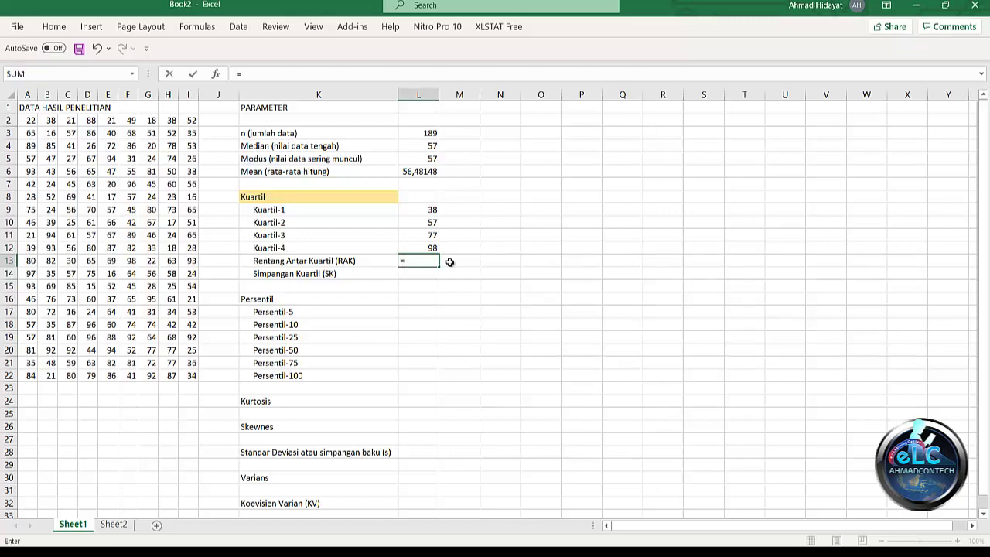
click(412, 236)
text(-)
click(430, 209)
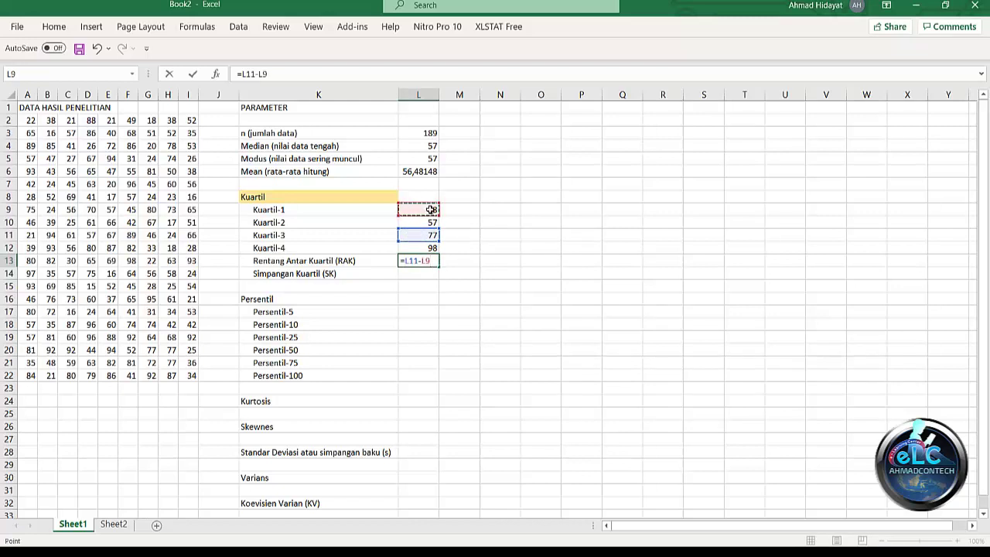
key(Return)
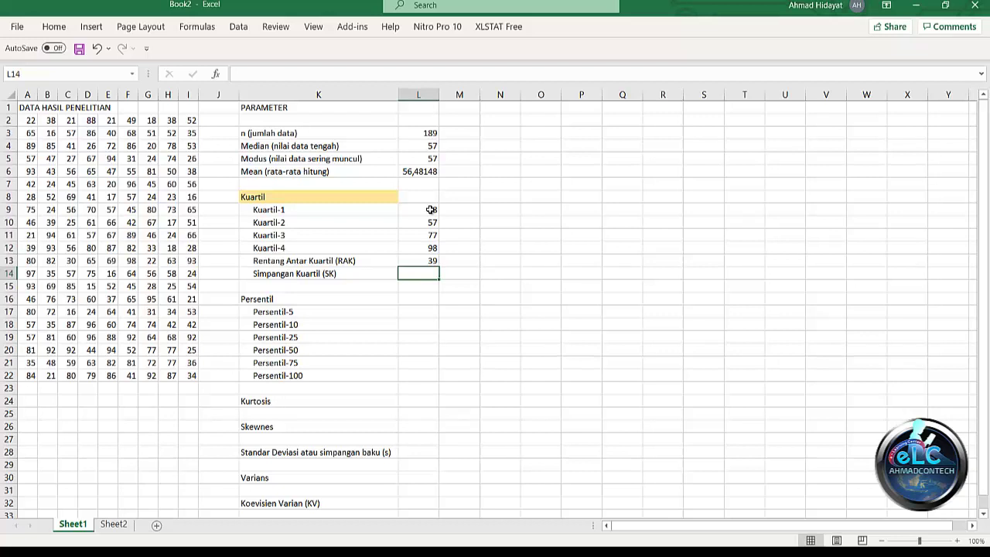
Compute Simpangan Kuartil as =L13/2, giving 19,5
text(=)
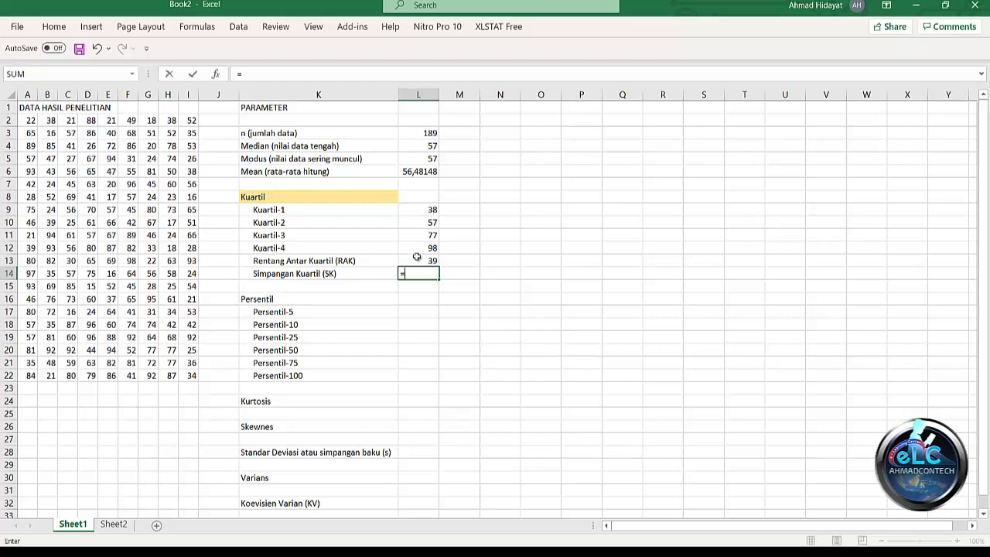
click(416, 256)
text(/)
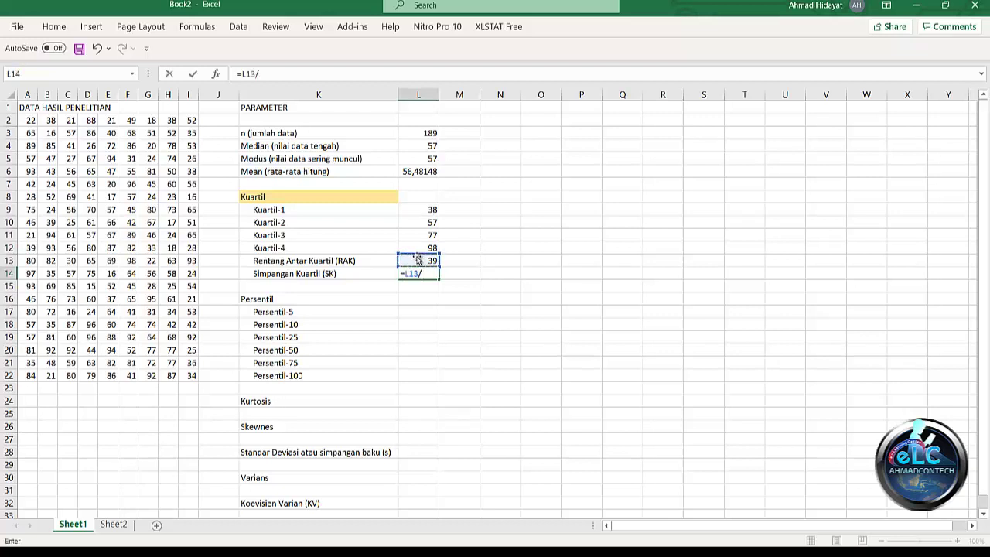
text(2)
key(Return)
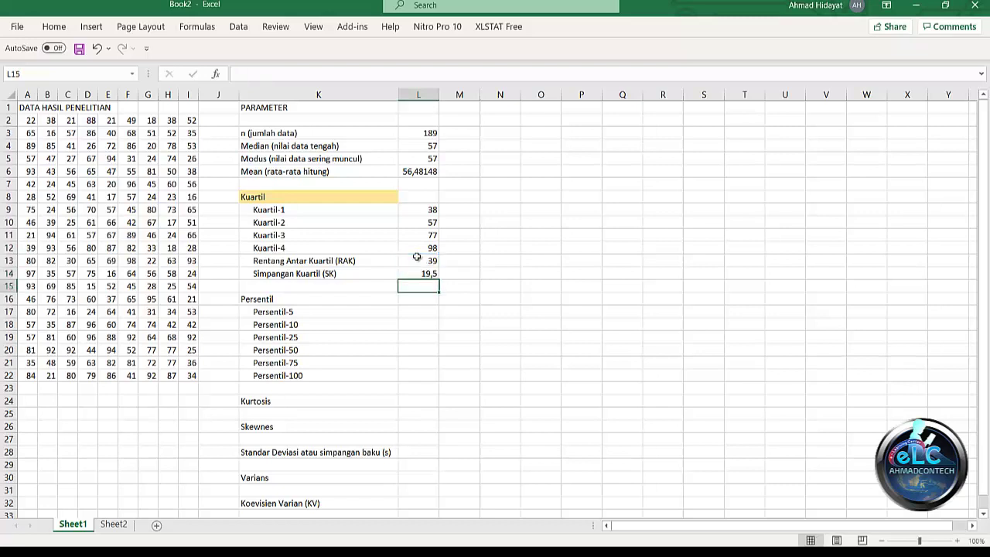
key(Down)
key(Left)
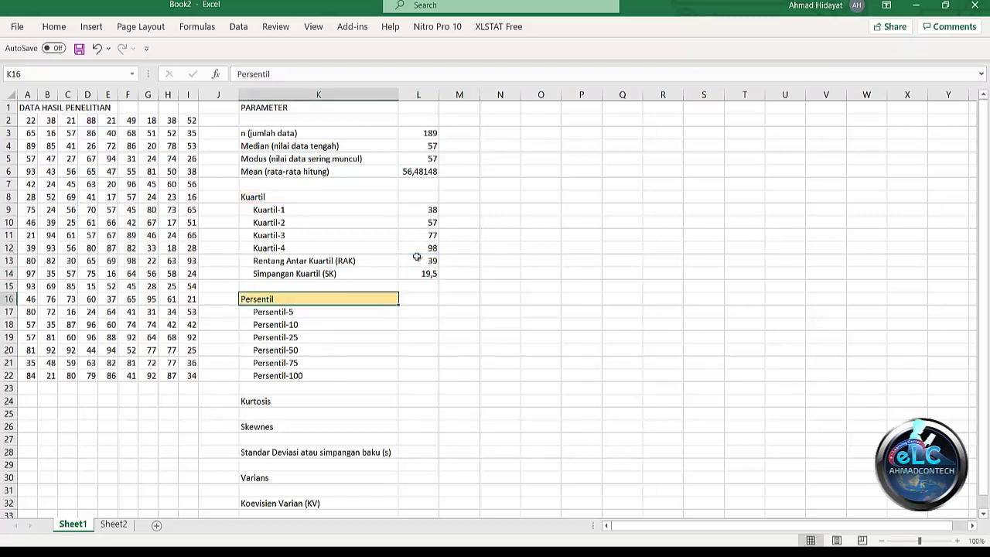
Enter Persentil-5 and Persentil-10 as PERCENTILE of DTPENELITIAN at 5% and 10% (20, 23,8)
click(423, 315)
text(=)
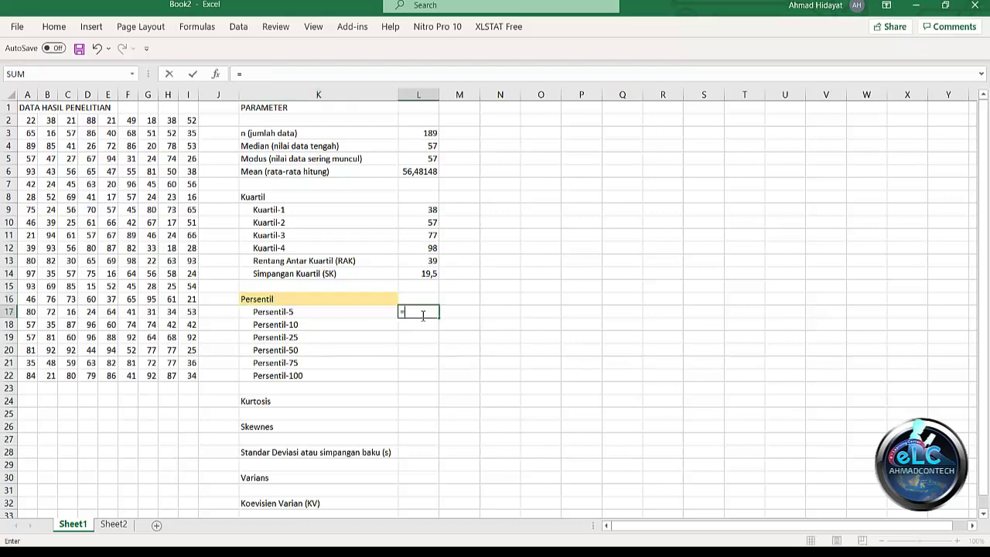
text(PERC)
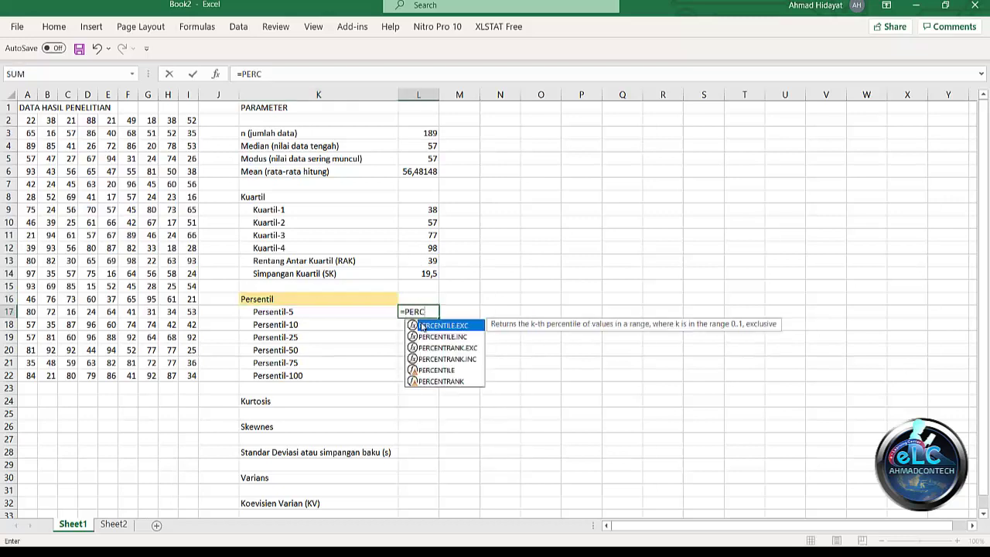
double_click(433, 371)
text(DT)
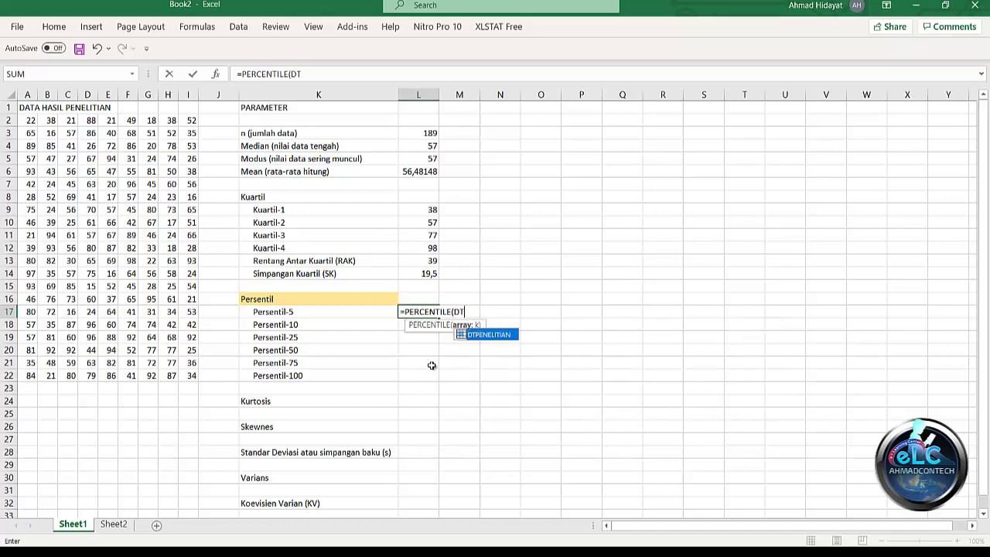
double_click(490, 335)
text(;)
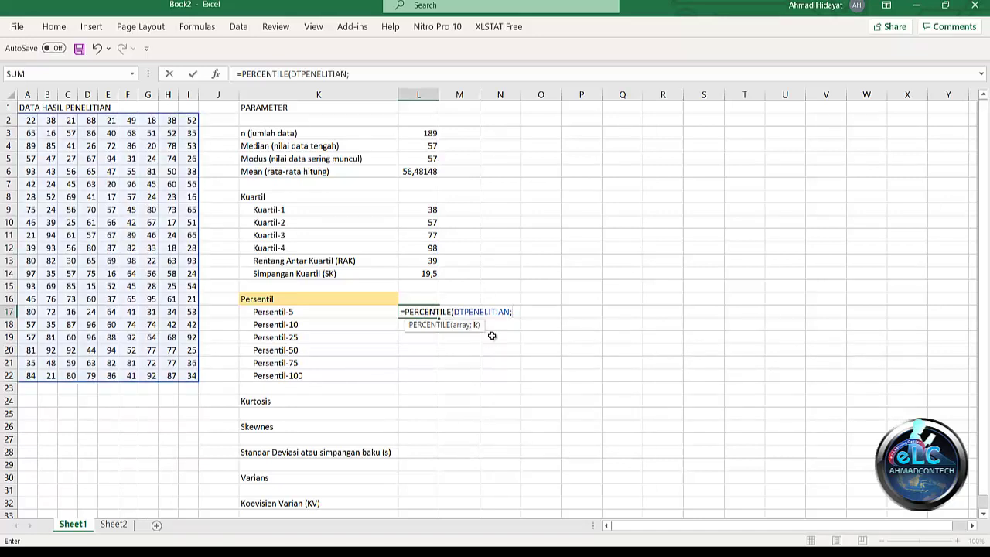
text(5%))
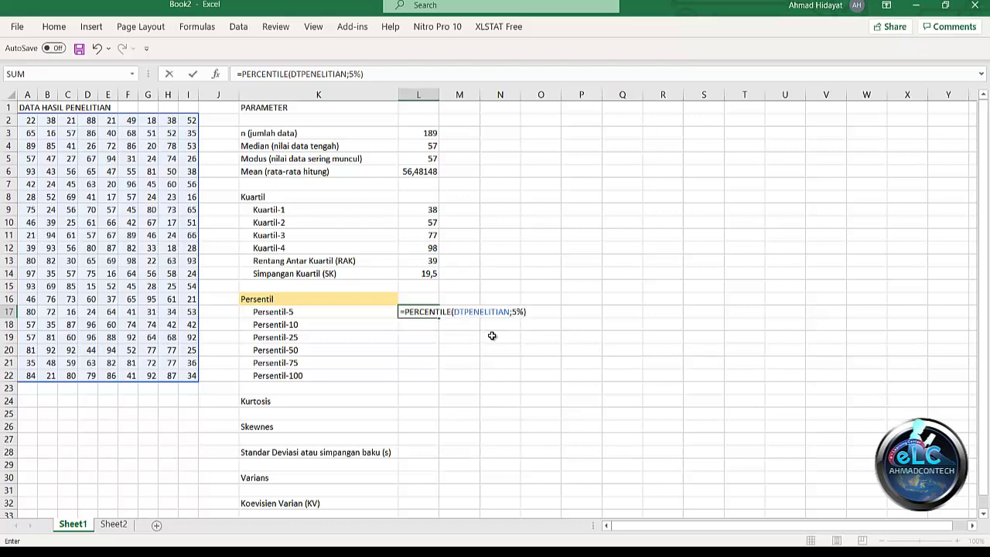
key(Return)
text(=PE)
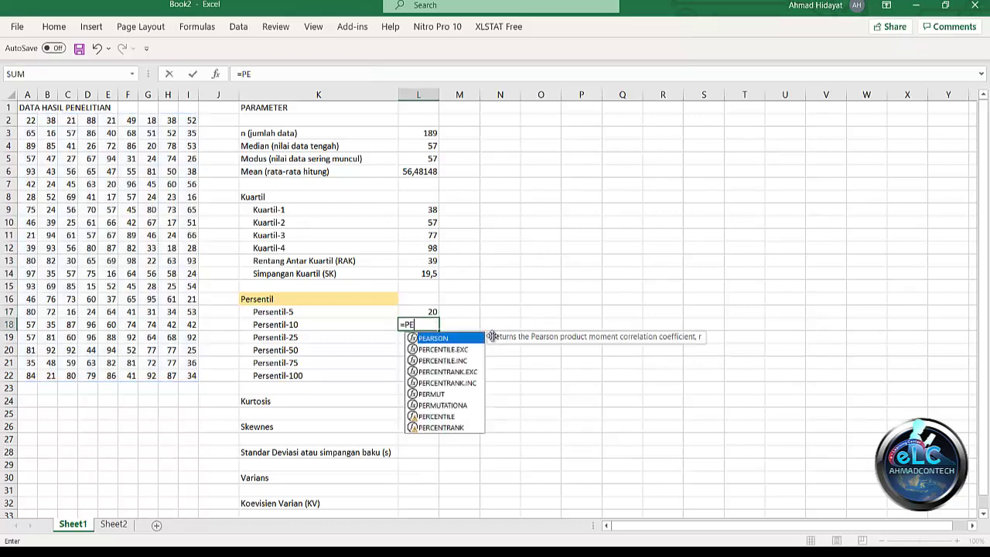
text(RC)
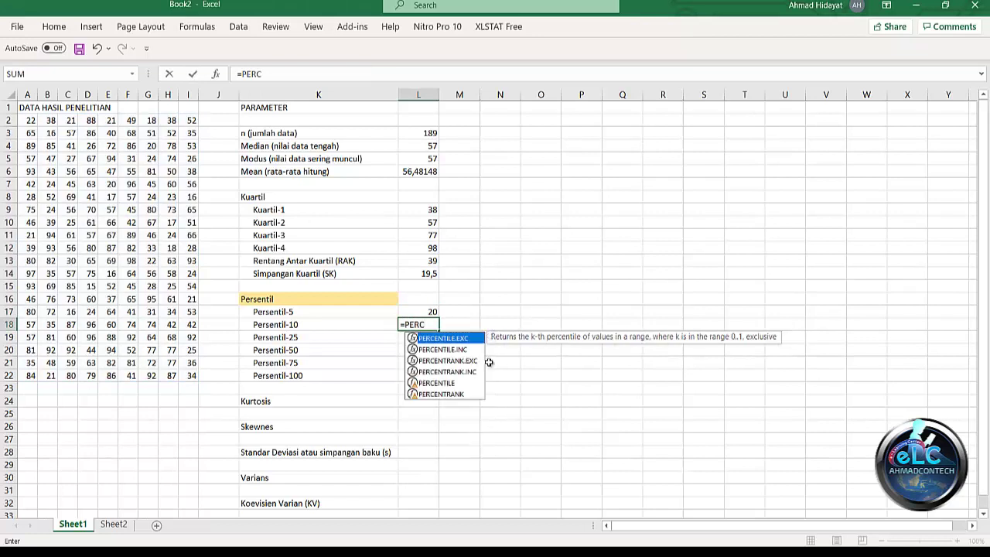
double_click(447, 381)
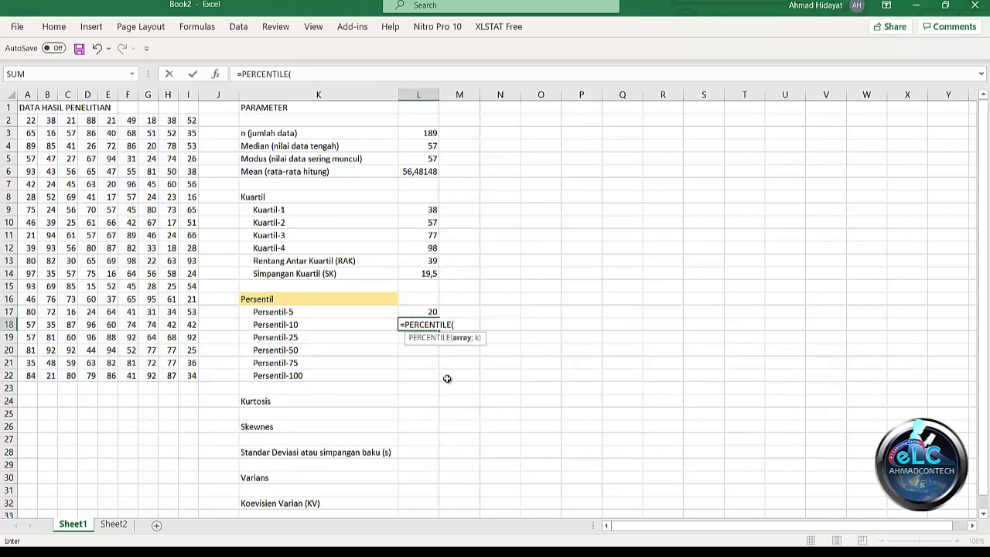
text(DT)
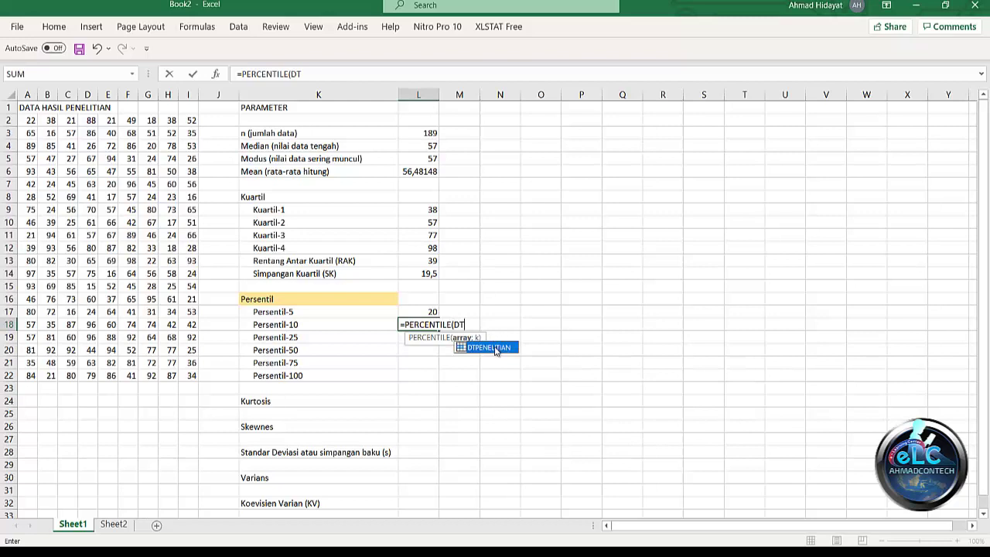
double_click(490, 347)
text(;10)
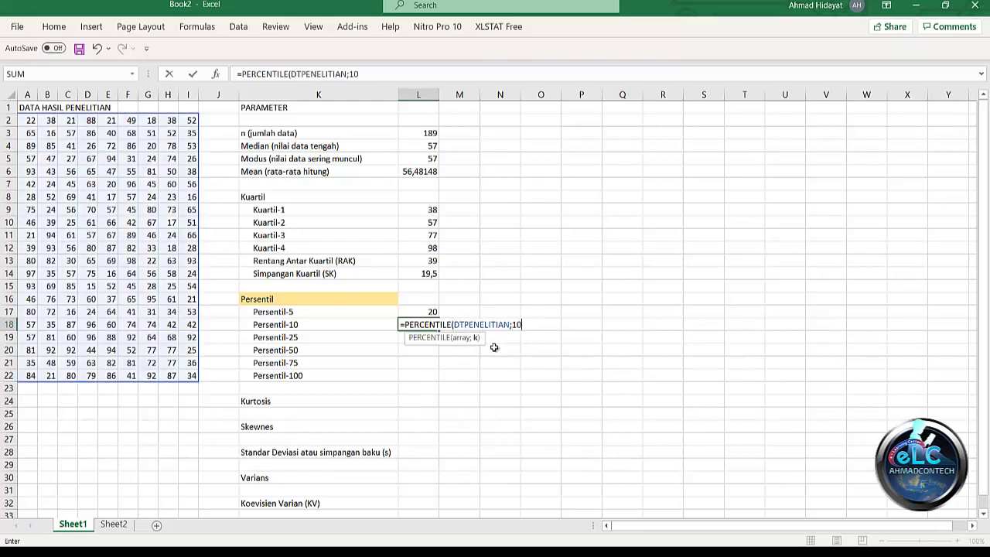
text(%))
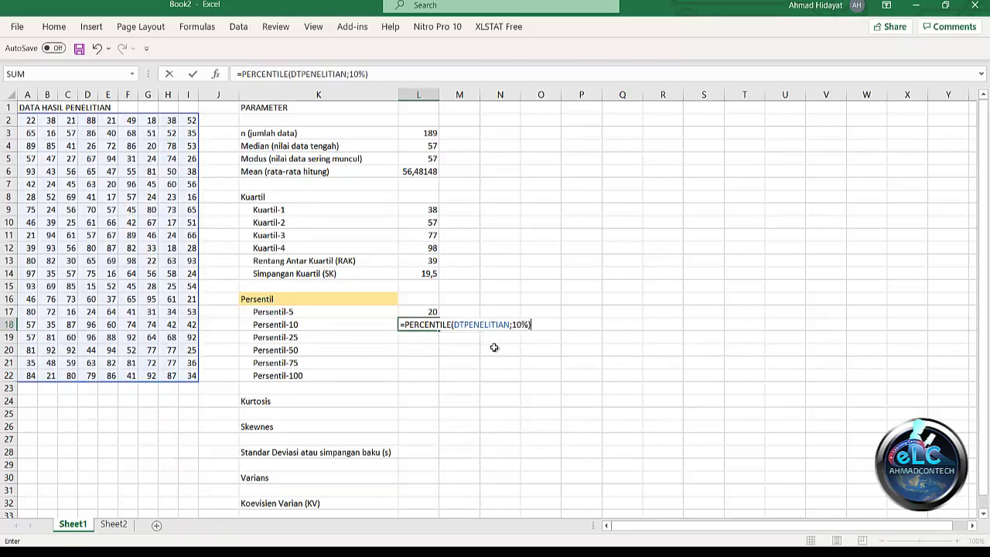
key(Return)
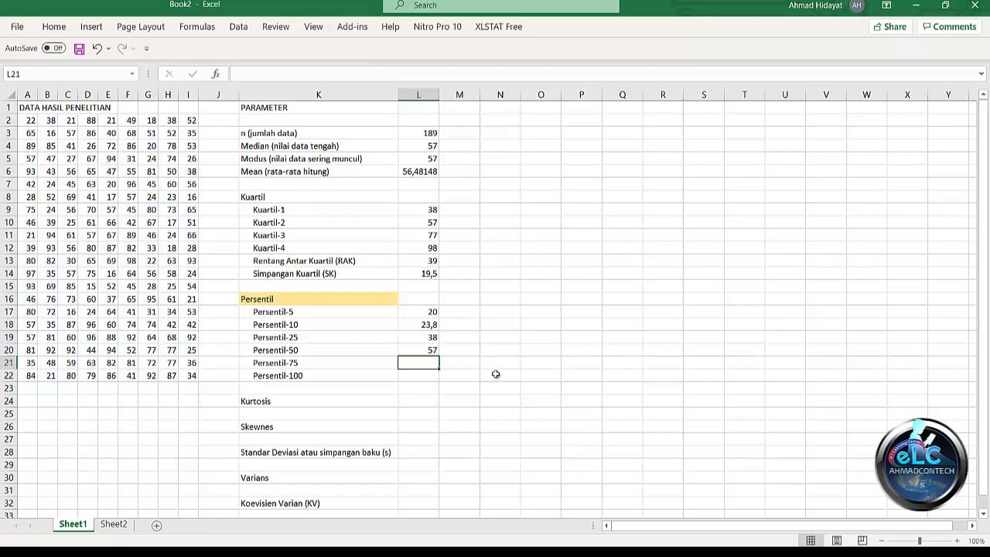
Enter Persentil-75 and Persentil-100 as PERCENTILE of DTPENELITIAN at 75% and 100% (77, 98)
text(=P)
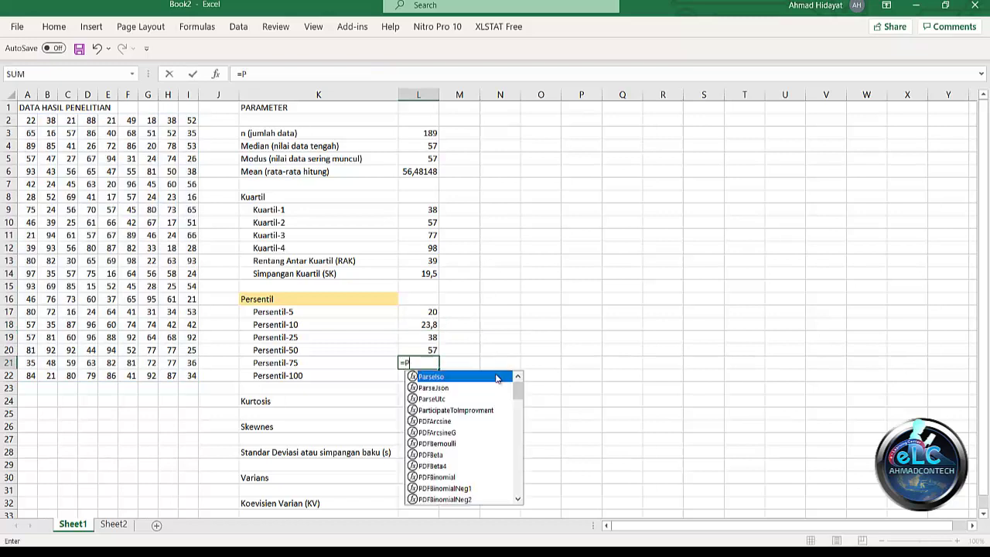
text(ERC)
double_click(445, 421)
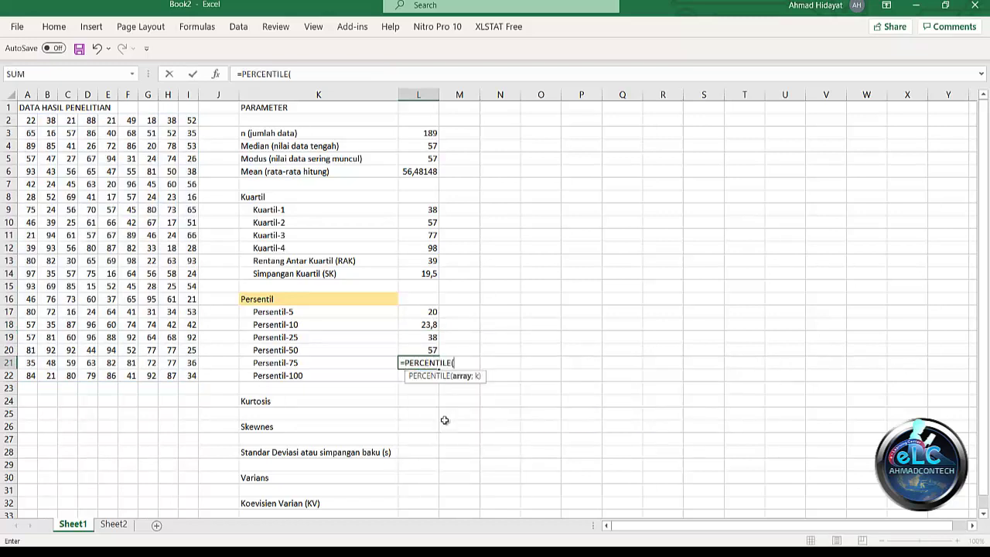
text(DT)
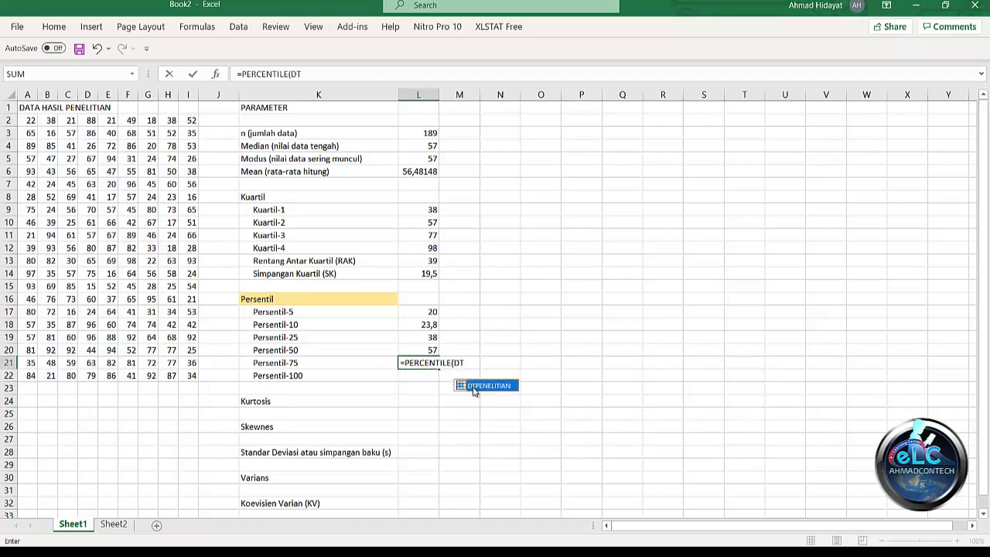
double_click(473, 386)
text(;75)
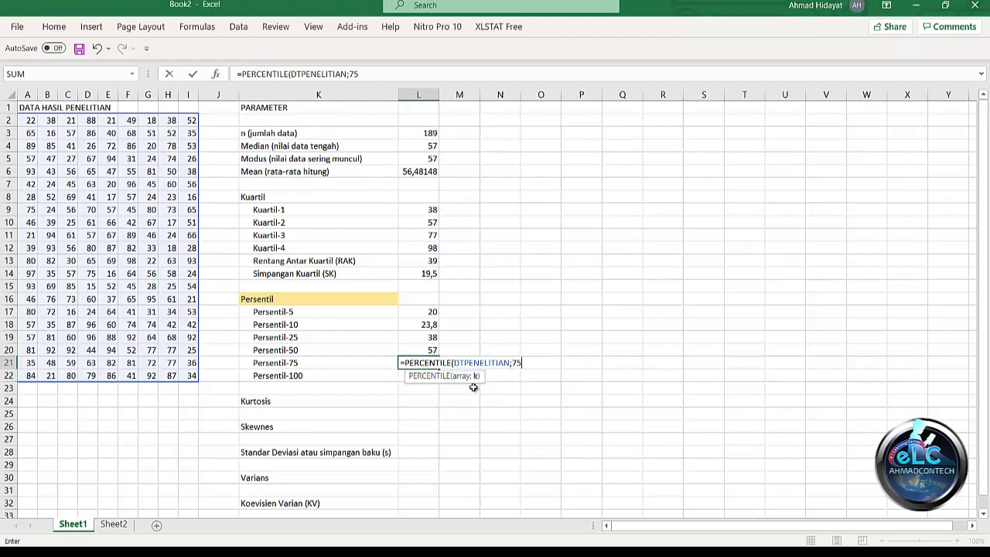
text(%))
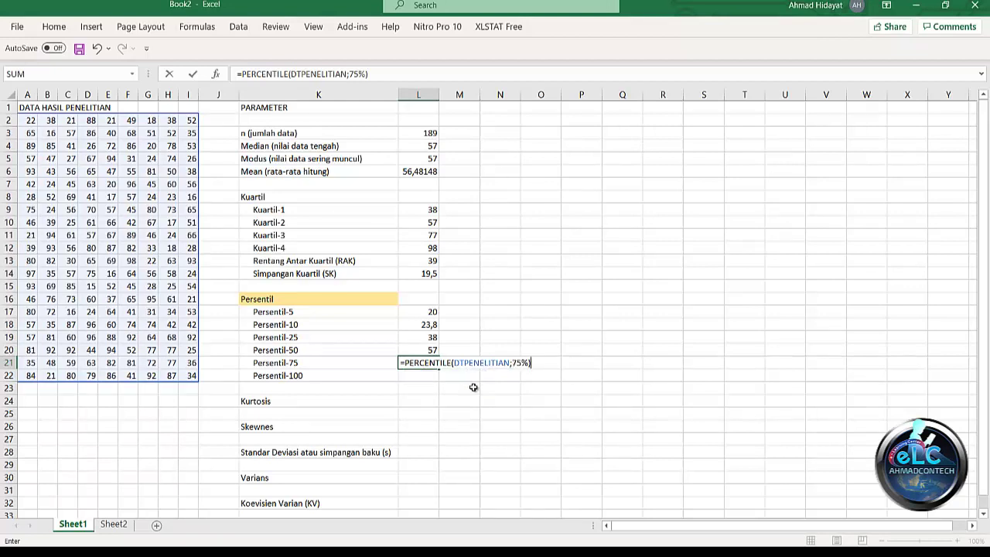
key(Return)
text(=)
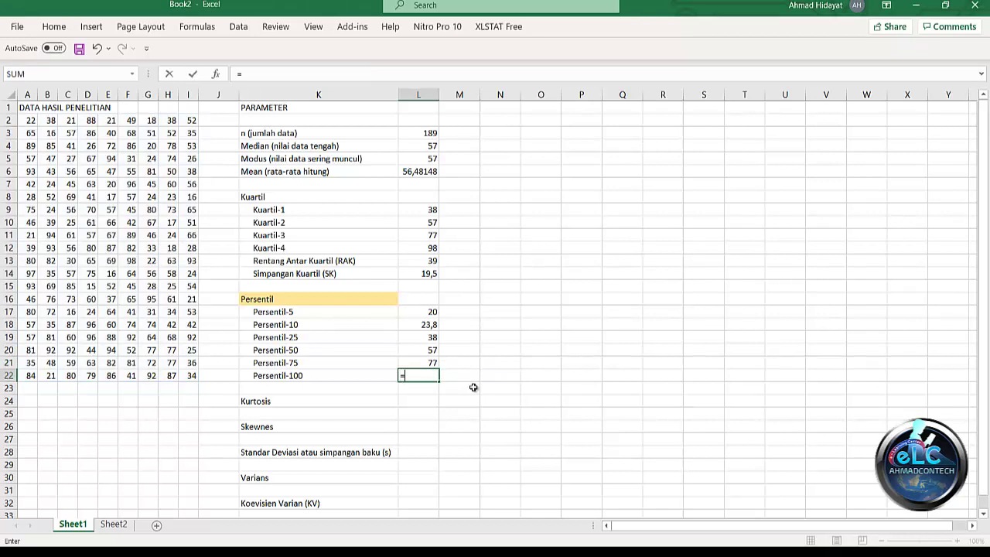
text(PERC)
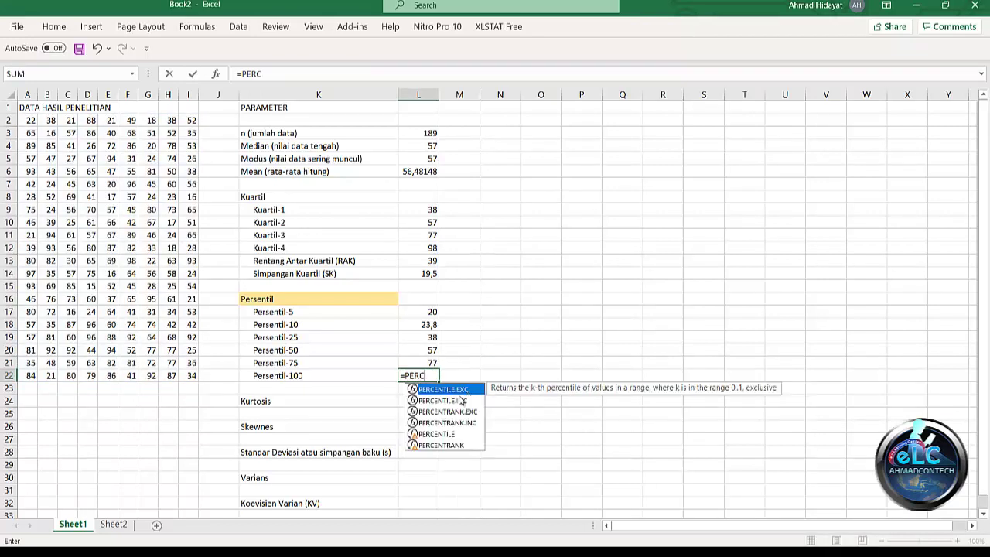
double_click(432, 434)
text(D)
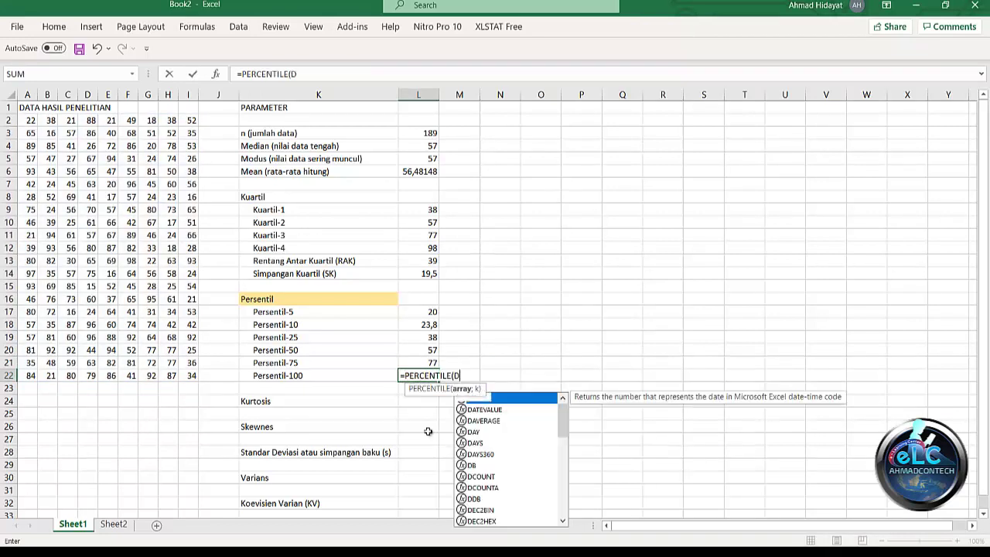
text(T)
double_click(498, 398)
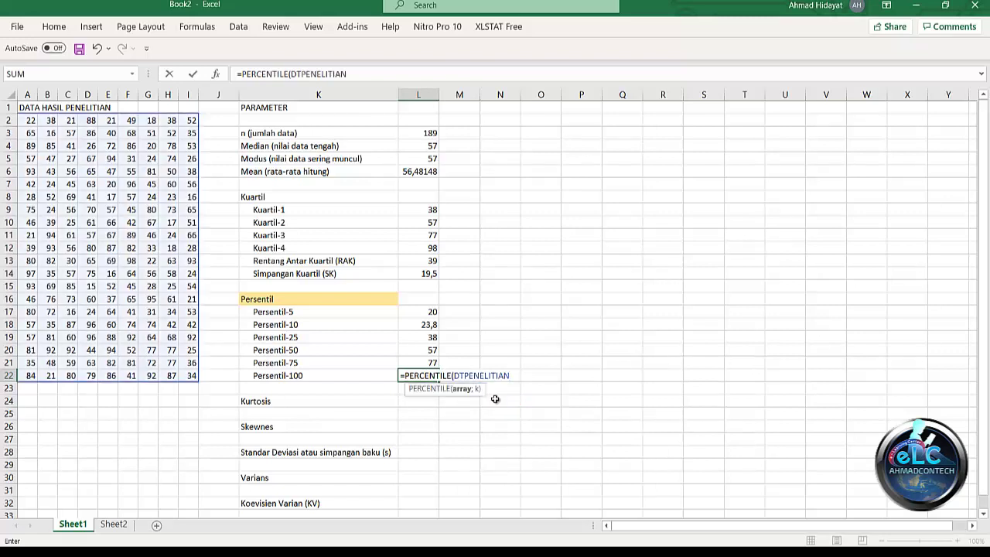
text(;100)
text(5)
key(BackSpace)
text(%)
text())
key(Return)
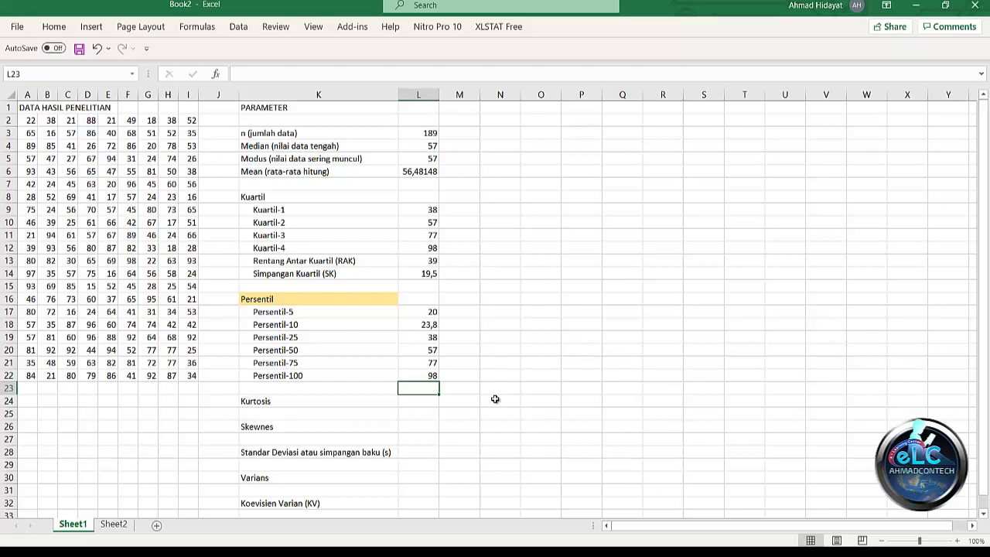
key(Down)
key(Left)
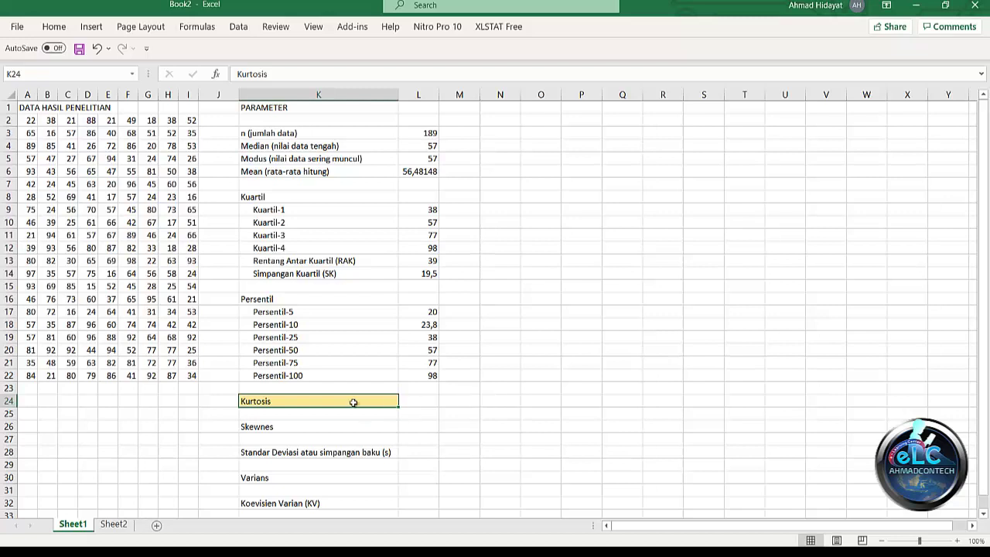
Enter =KURT(DTPENELITIAN) in L24, giving a kurtosis of -1,11927
click(418, 400)
text(=KU)
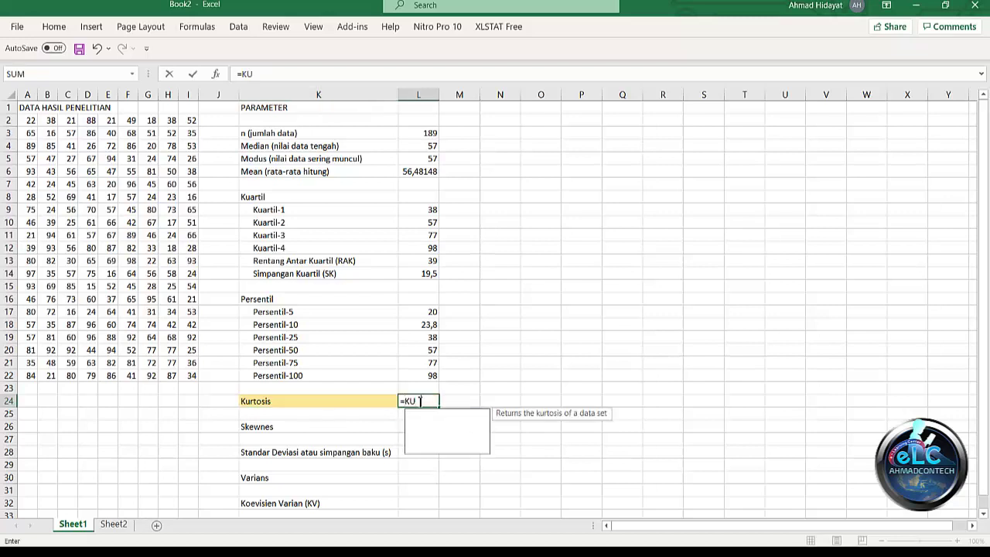
text(R)
double_click(429, 415)
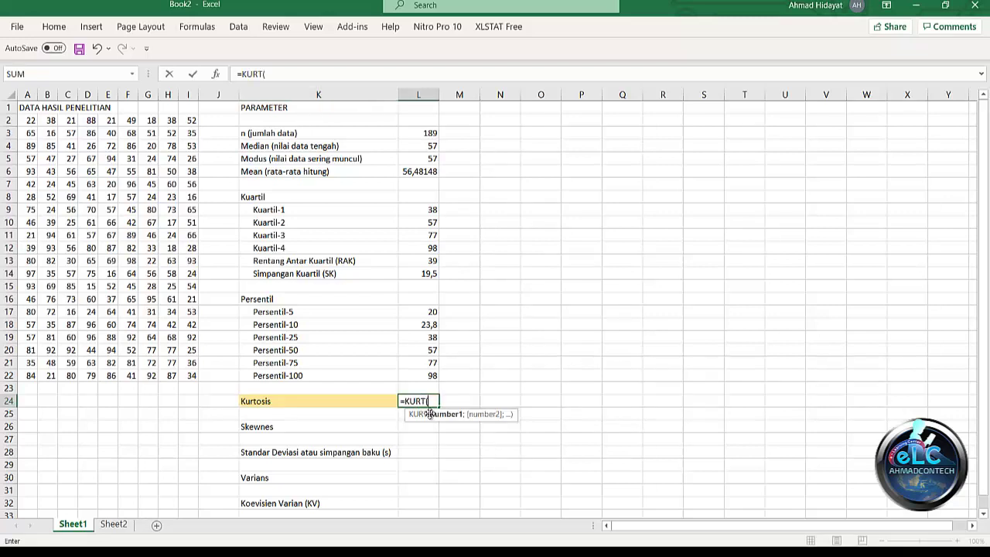
text(D)
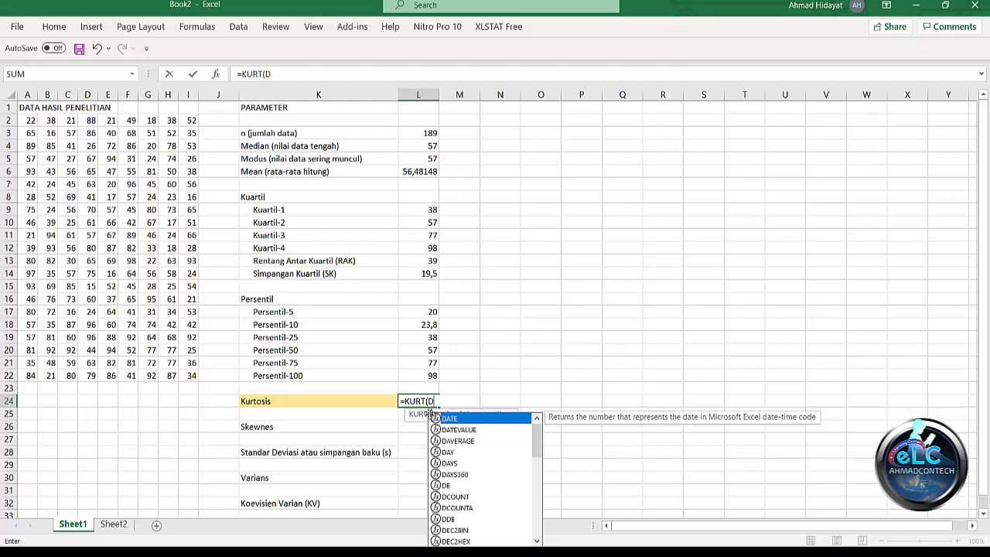
text(T)
double_click(461, 425)
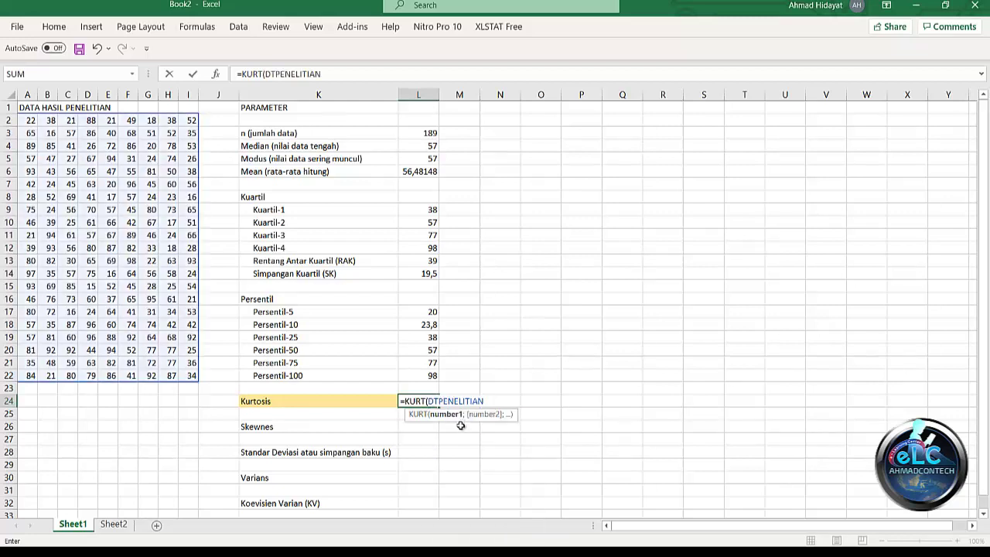
text())
key(Return)
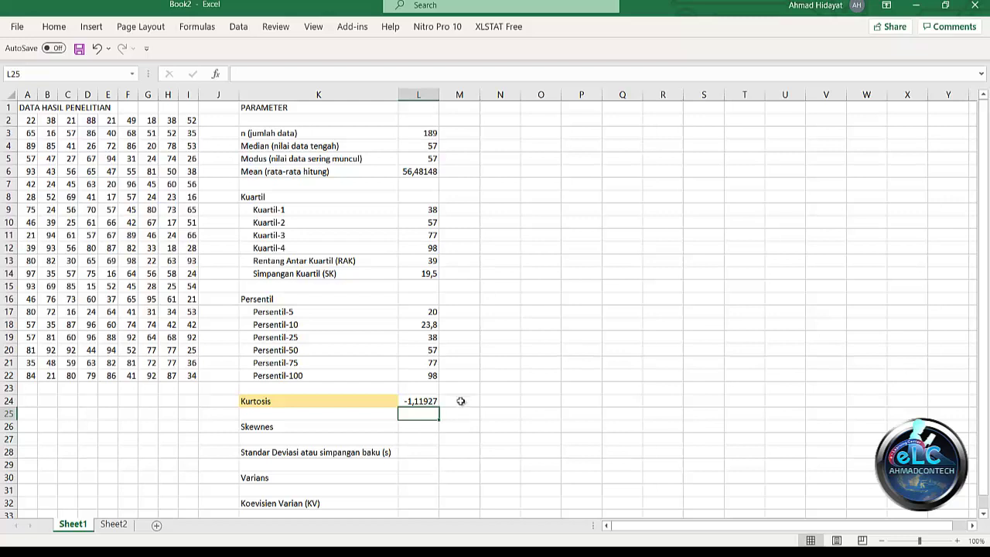
Classify the kurtosis in M24 with a nested IF returning Mesokurtik, Platikurtik or Leptokurtik
click(468, 401)
text(=IF(L24=3;"Mesokurtik";IF(L24<3;"Platikurtik";"Leptokurtik")))
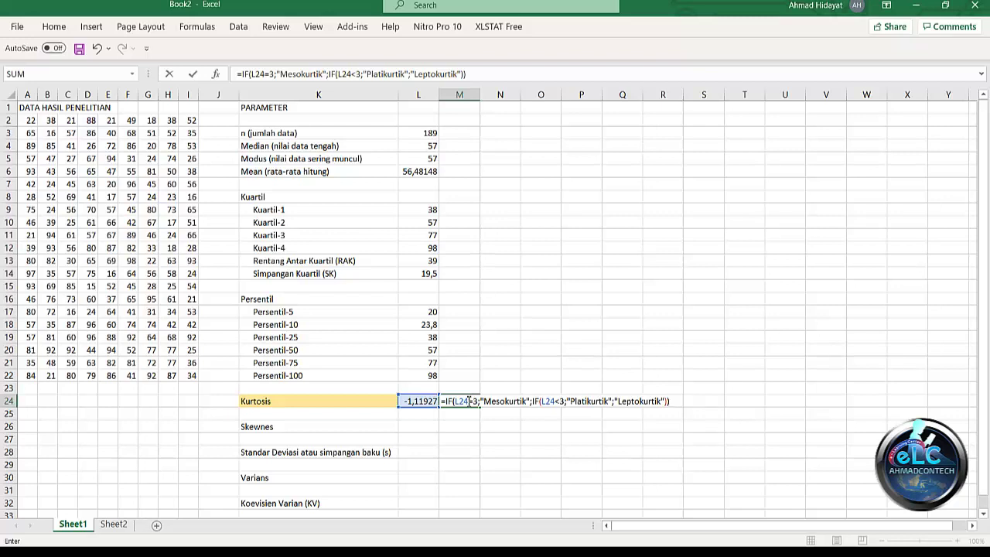
key(Return)
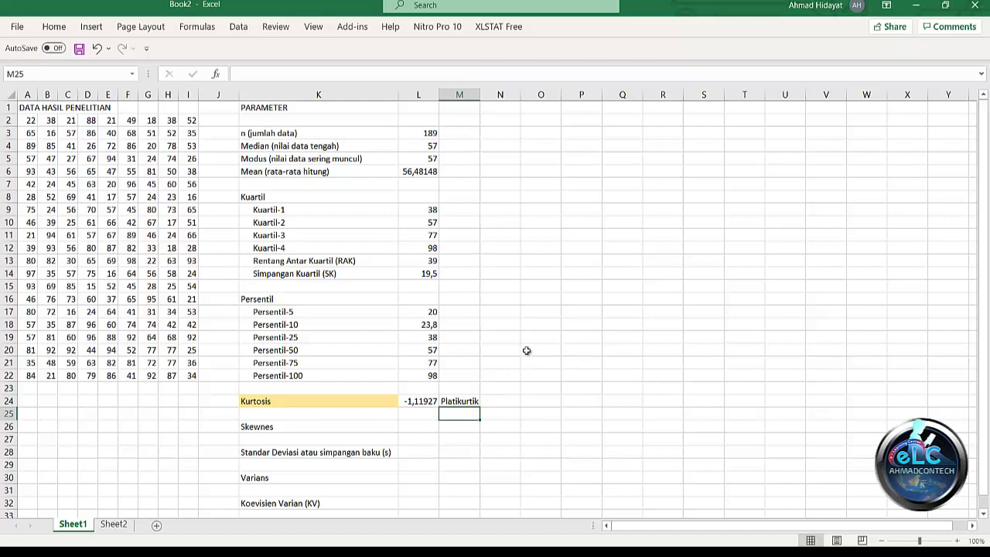
key(Left)
key(Left)
key(Down)
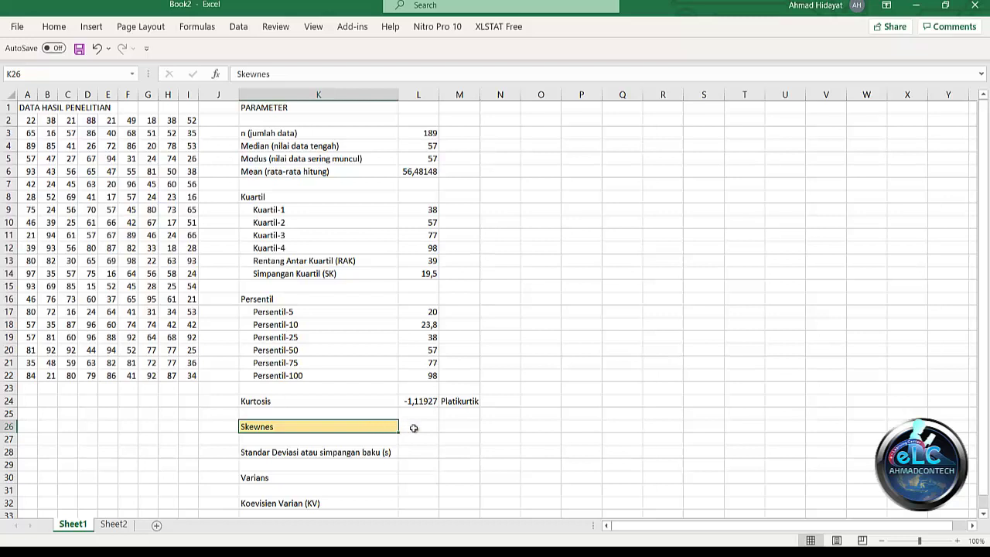
Enter =SKEW(DTPENELITIAN) in L26, giving a skewness of -0,0409
click(418, 427)
text(=)
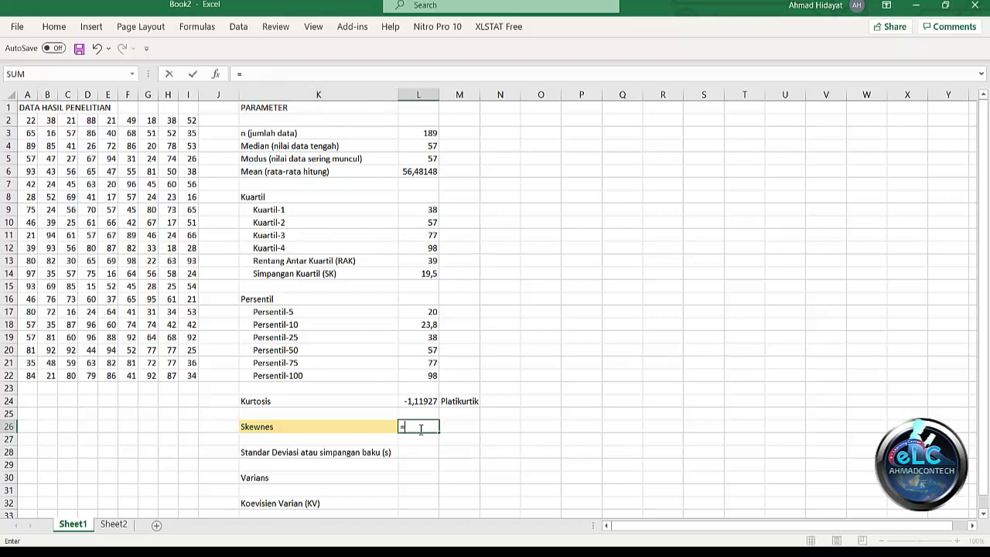
text(SK)
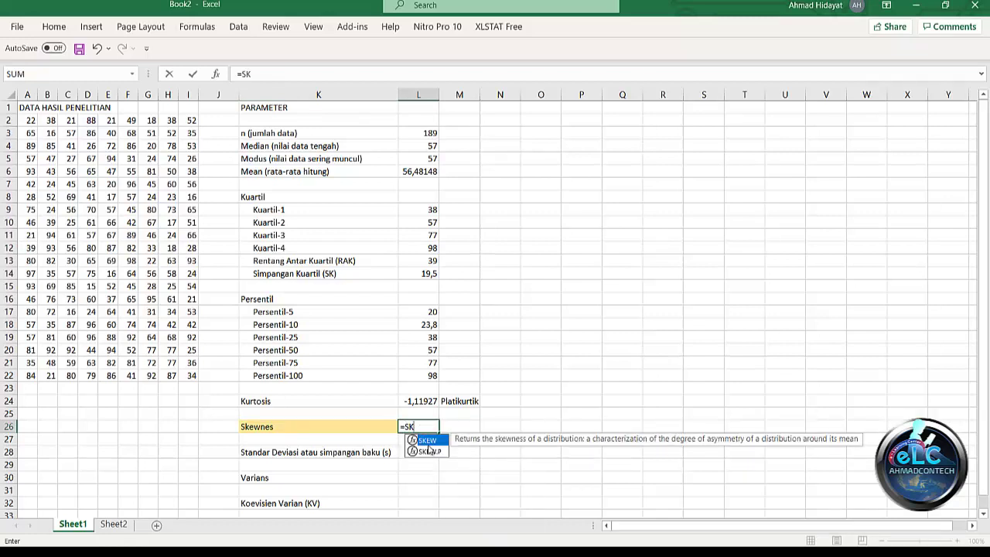
double_click(427, 440)
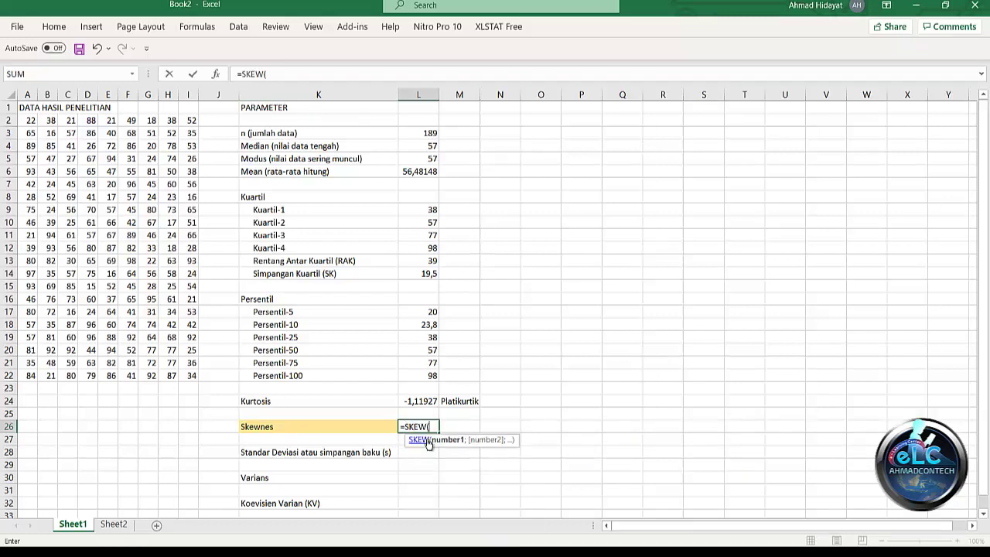
text(DT)
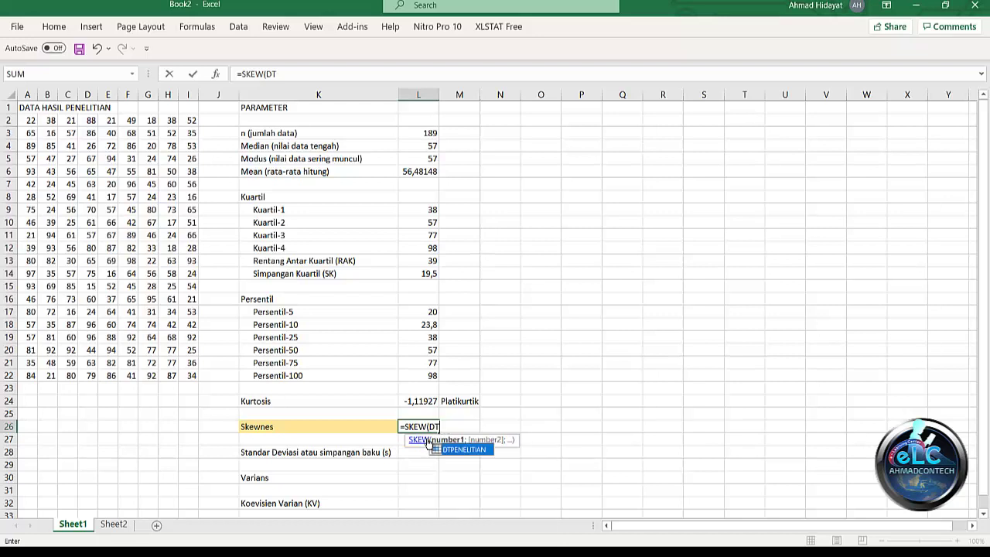
double_click(457, 450)
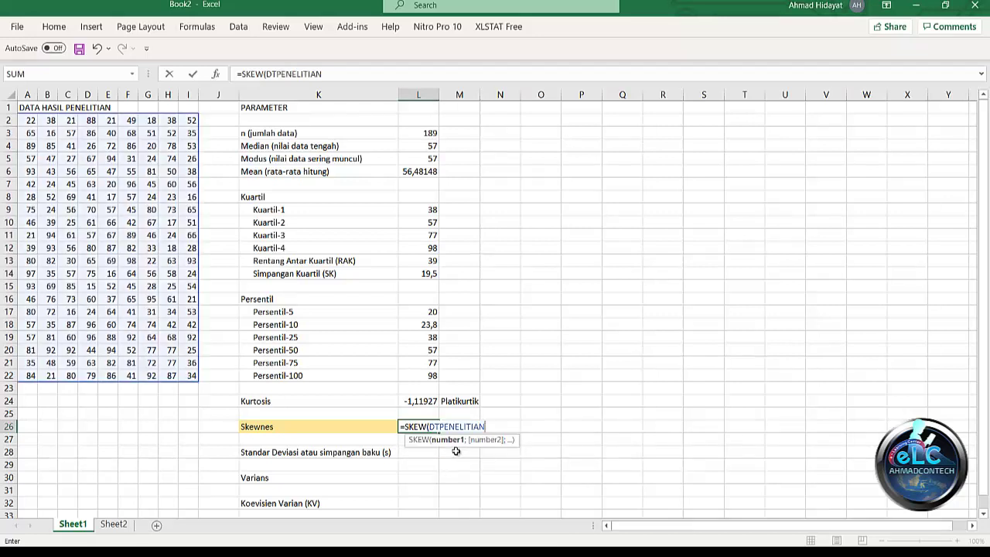
text())
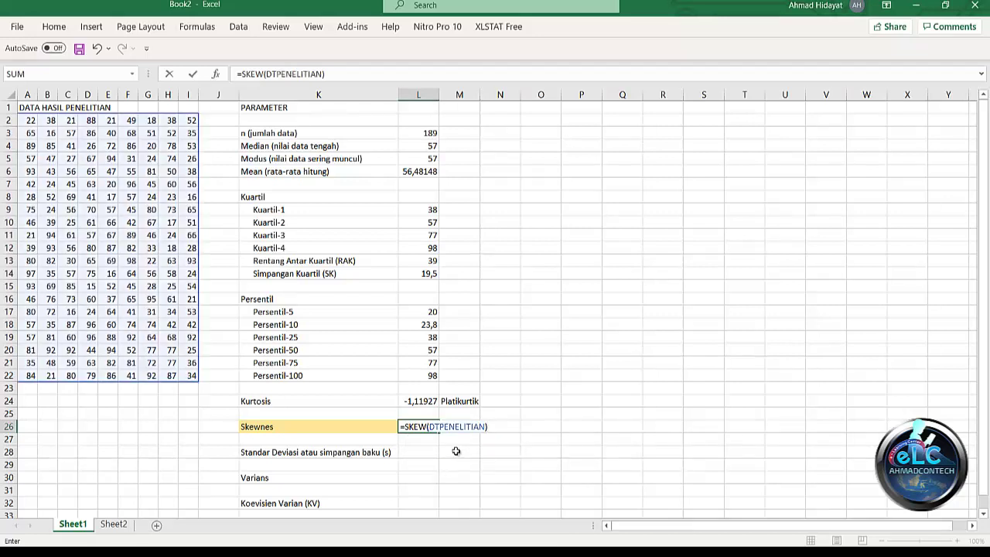
key(Return)
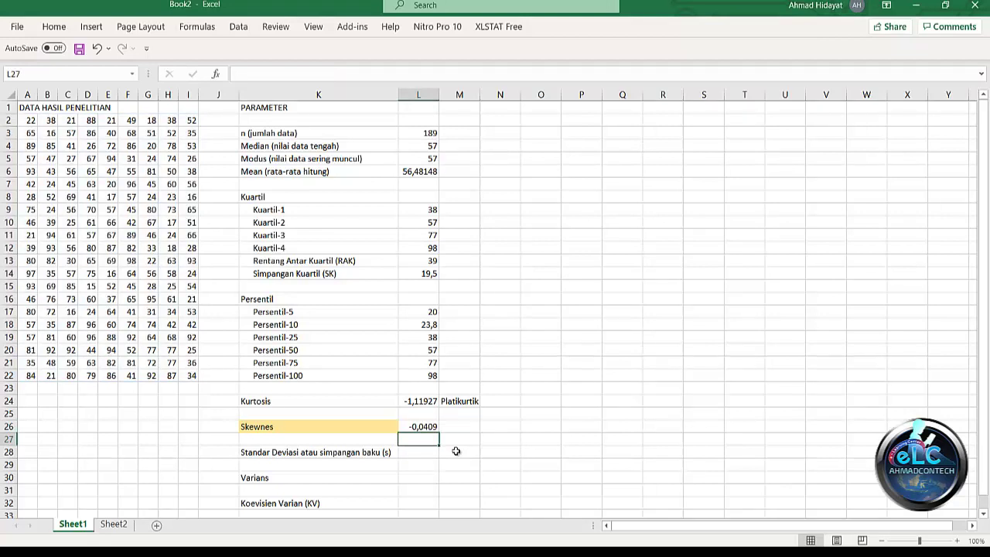
Paste the skewness interpretation formula into M26 so it reads berdistribusi normal
click(458, 427)
text(=)
text(IF(AND(L26>-1;L26<1);"berdistribusi normal";IF(L26<=-1;"kurve menceng kiri";"kurve menceng kanan")))
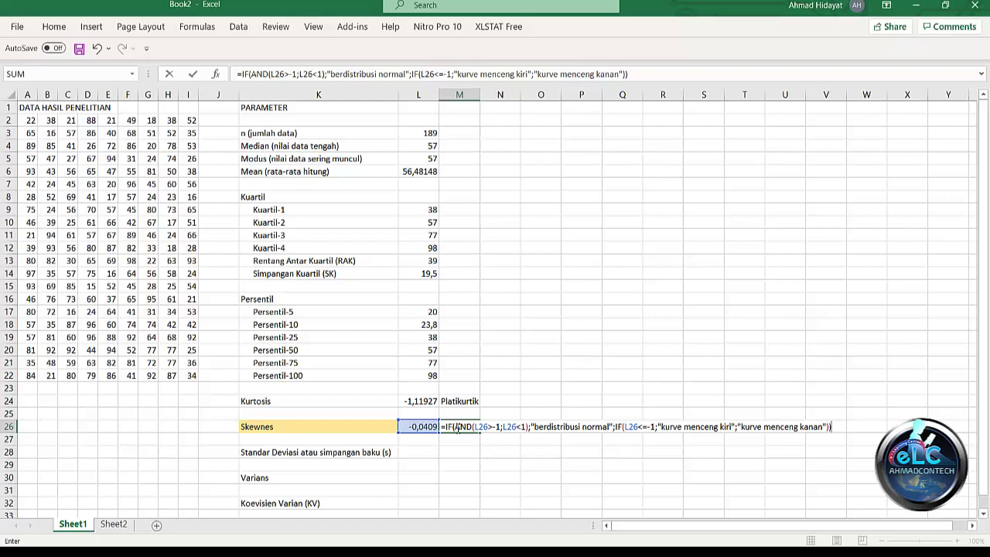
key(Return)
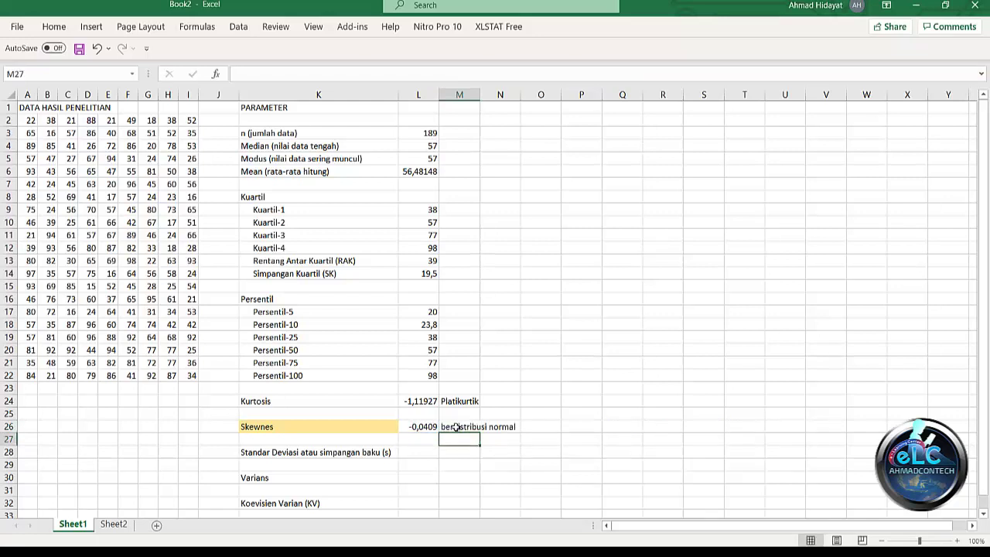
click(317, 452)
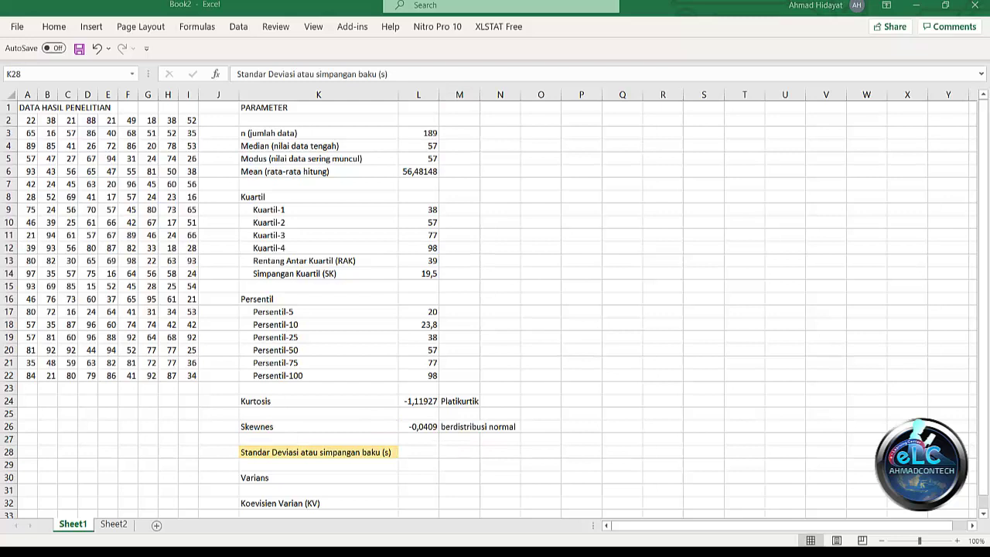
Enter =STDEV.S(DTPENELITIAN) in L28 for a standard deviation of 23,75621
click(353, 452)
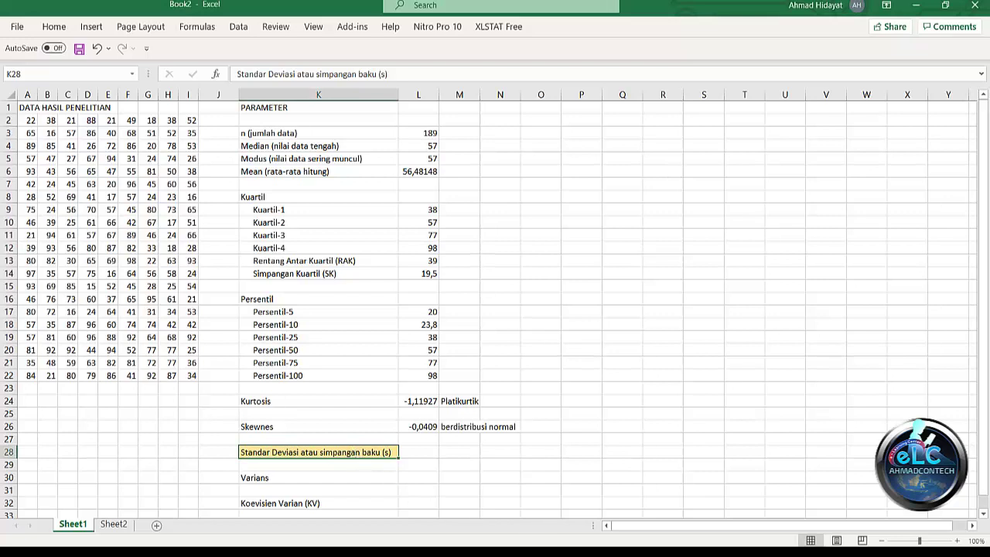
click(421, 452)
text(=)
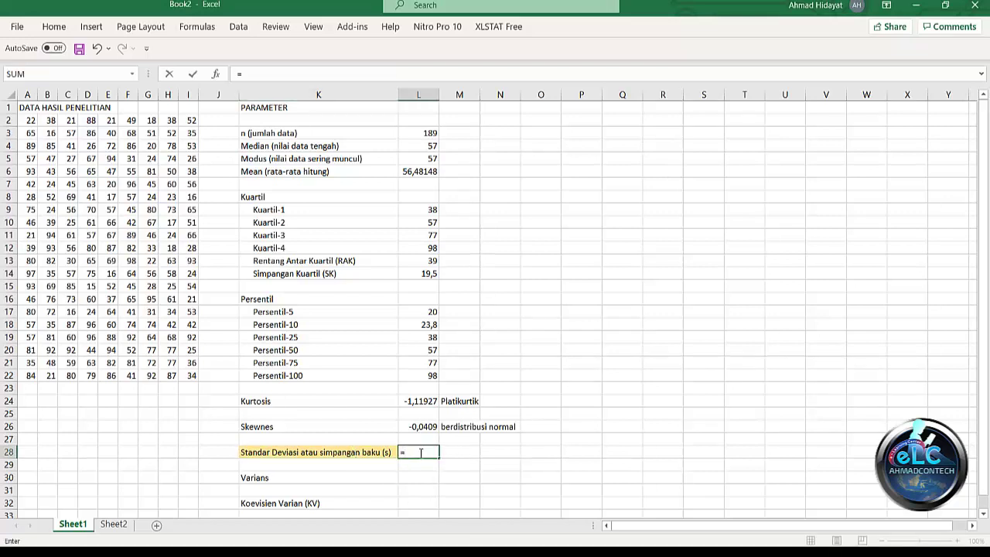
text(ST)
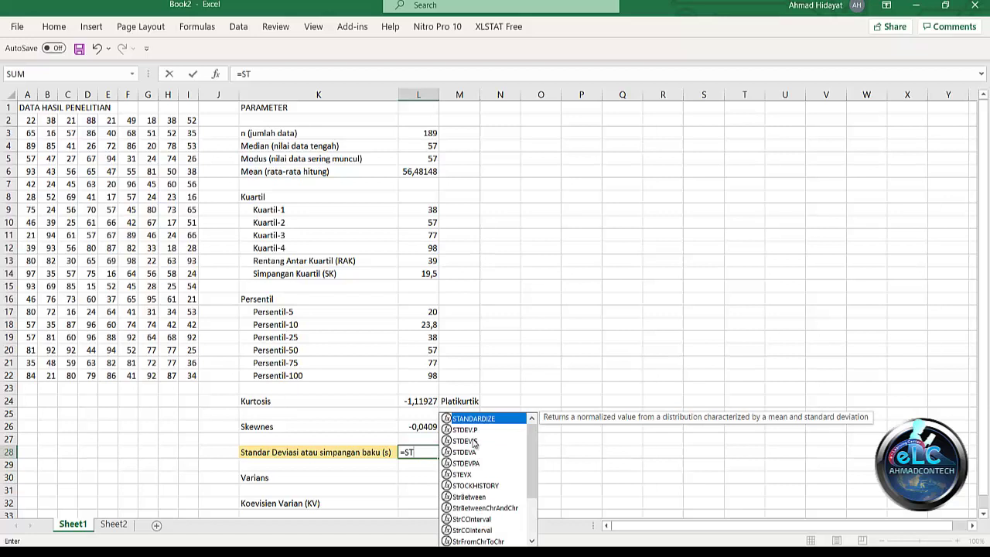
click(474, 441)
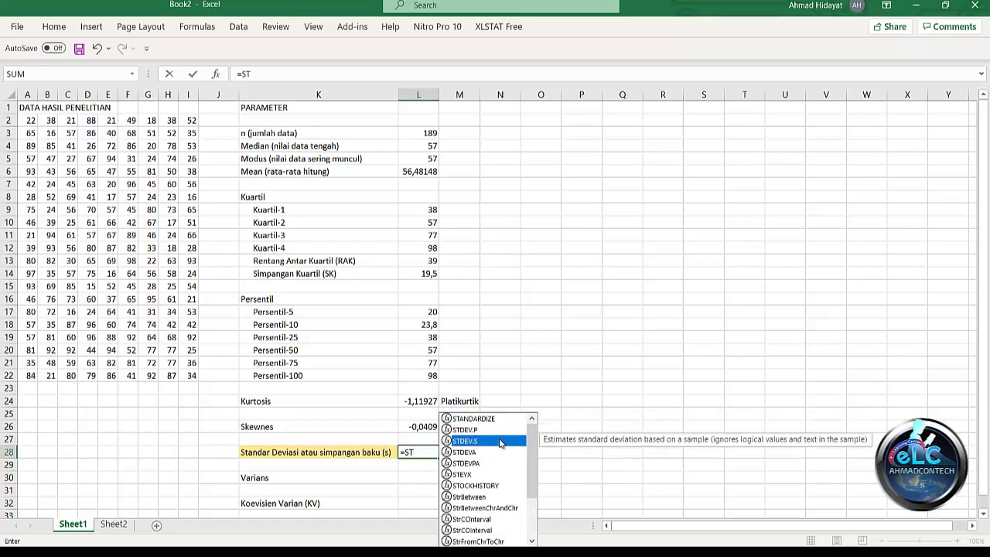
double_click(500, 443)
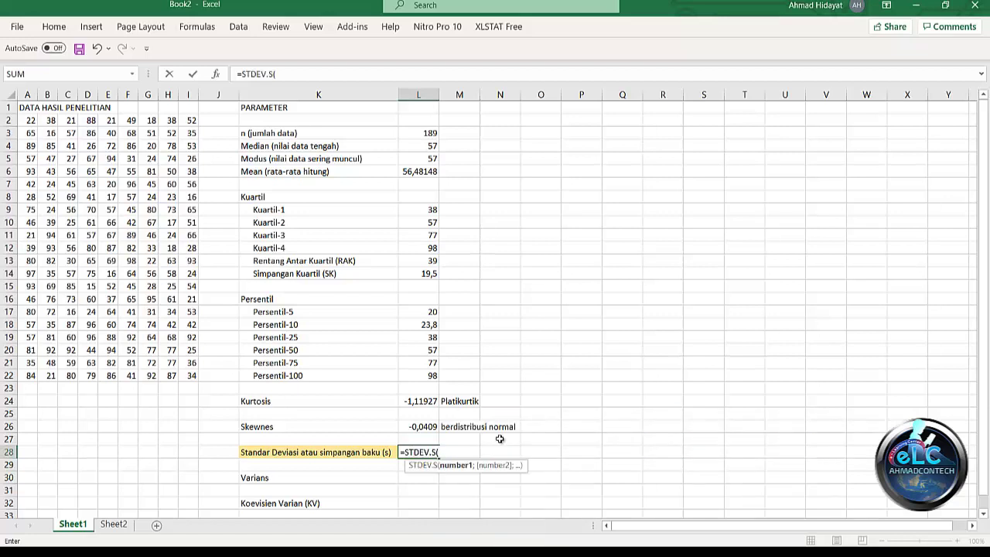
text(DT)
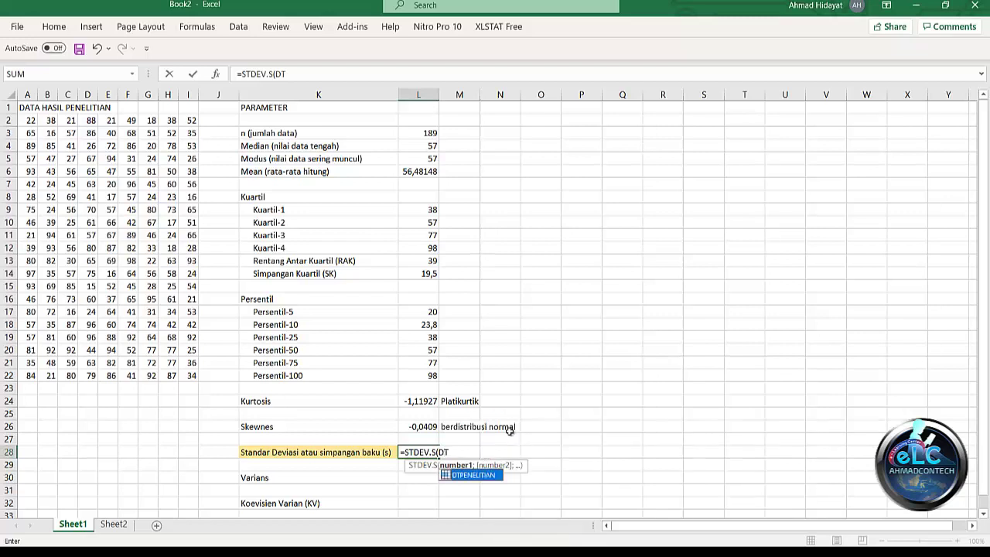
double_click(485, 475)
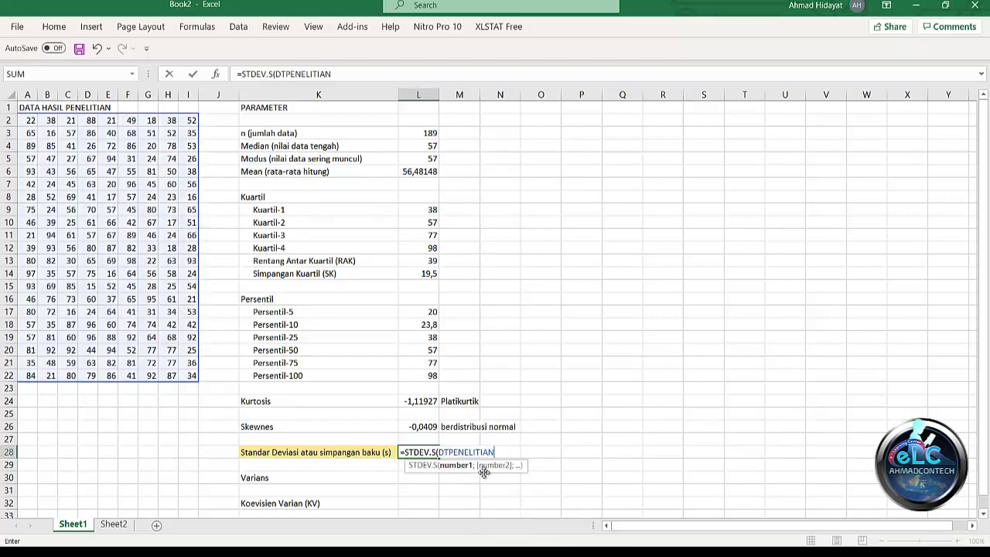
text())
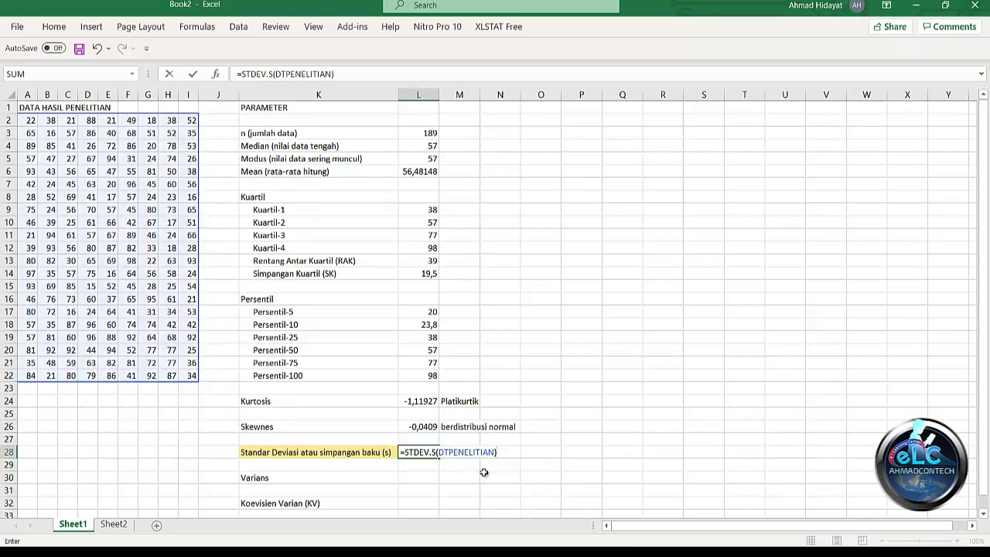
key(Return)
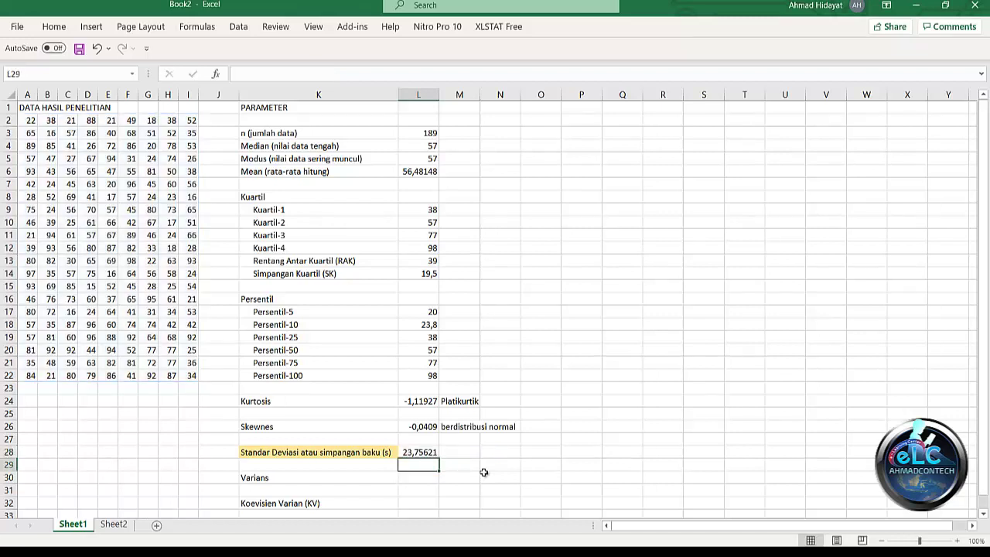
key(Down)
key(Left)
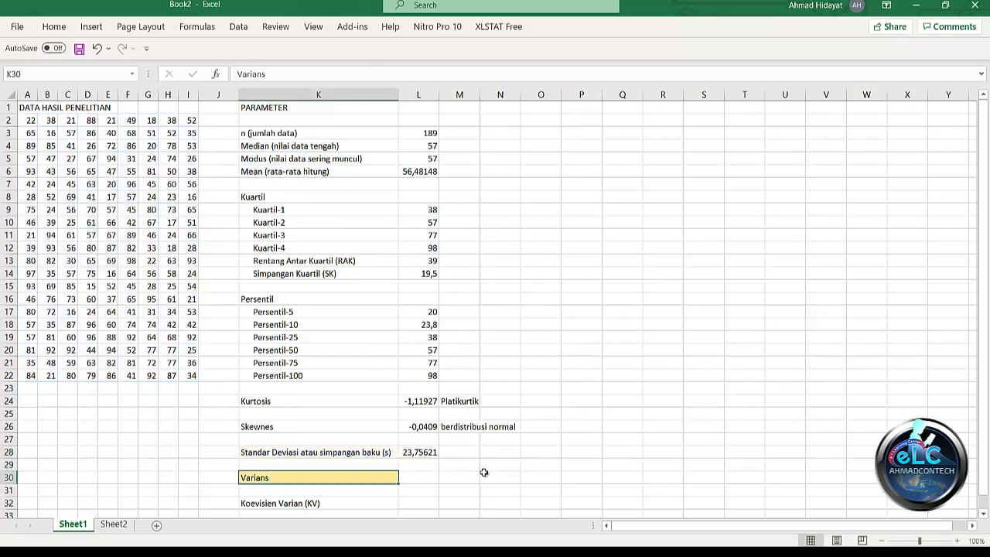
Enter =VAR(DTPENELITIAN) in L30, giving a variance of 564,3574
click(425, 478)
text(=)
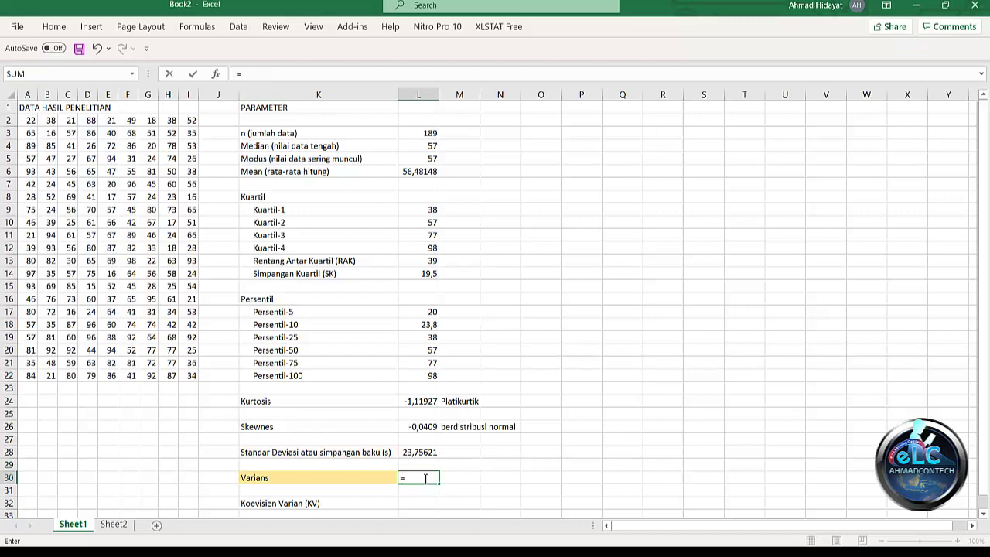
text(VAR)
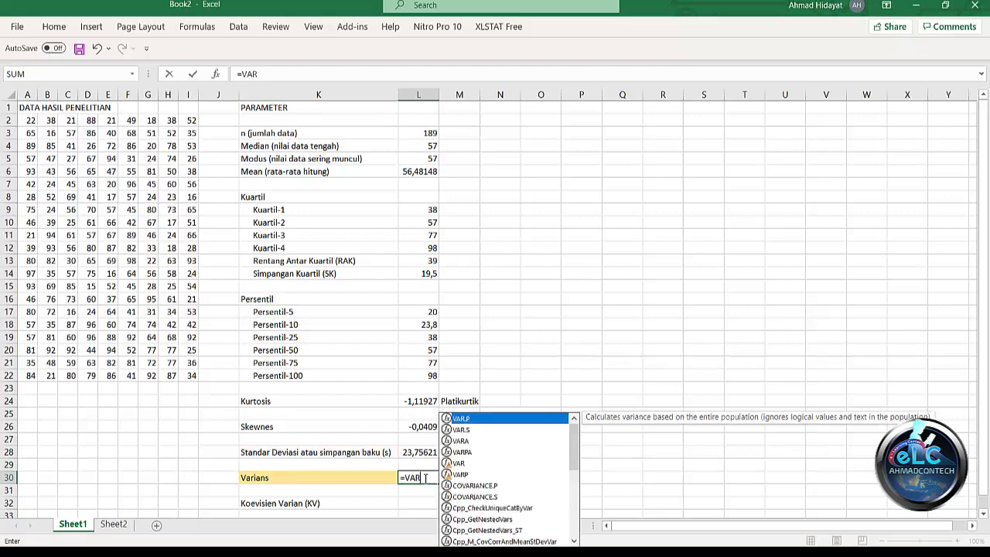
double_click(460, 463)
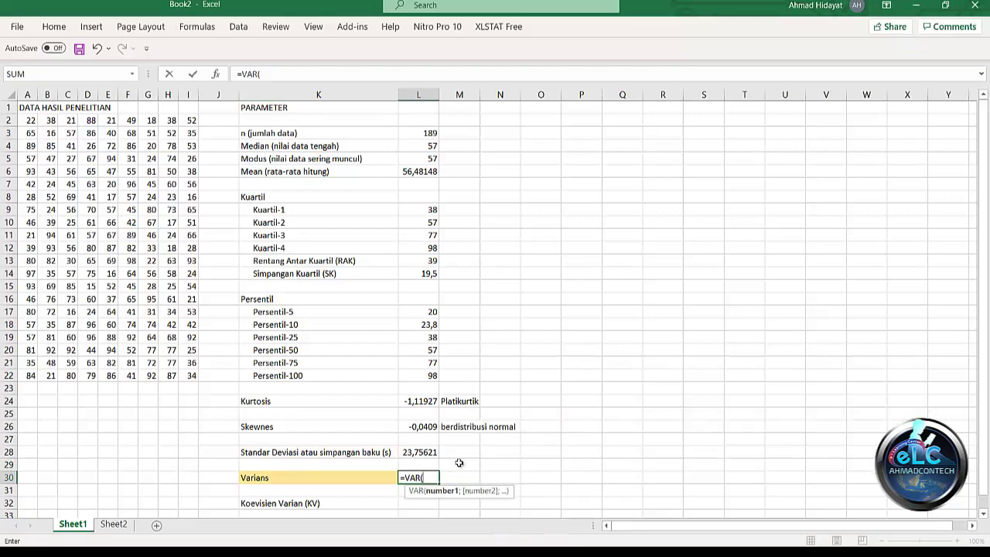
text(DT)
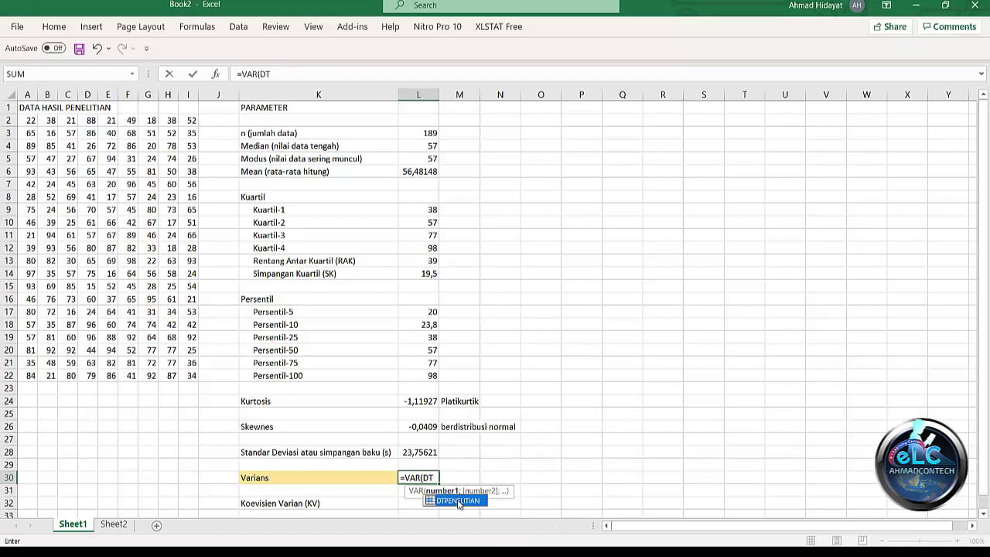
double_click(458, 501)
text())
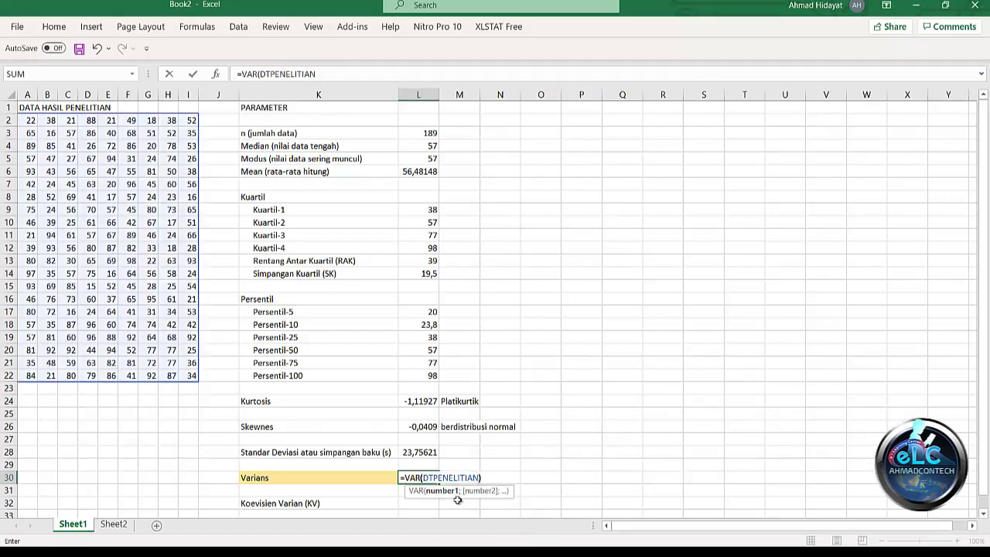
key(Return)
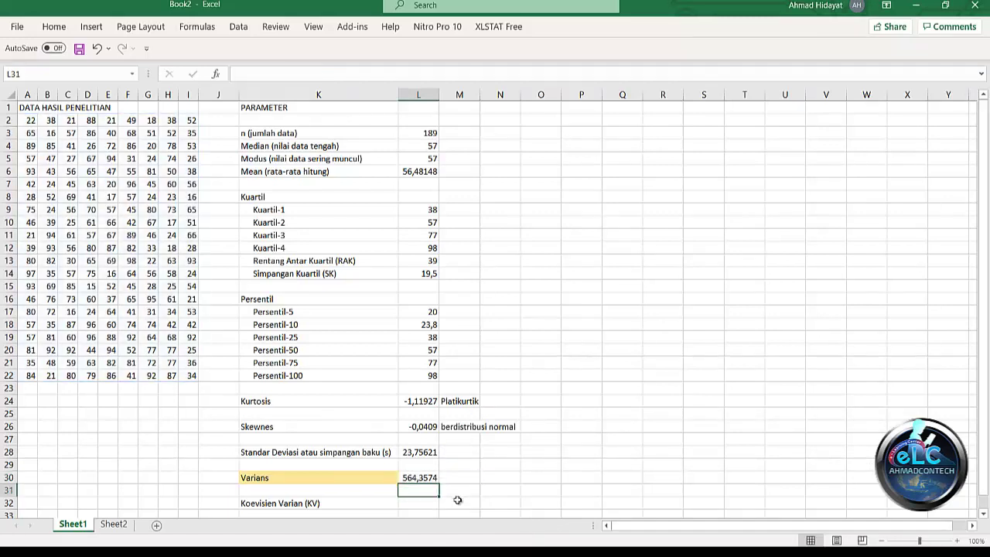
Verify the variance in M30 with =L28^2
click(462, 477)
text(=)
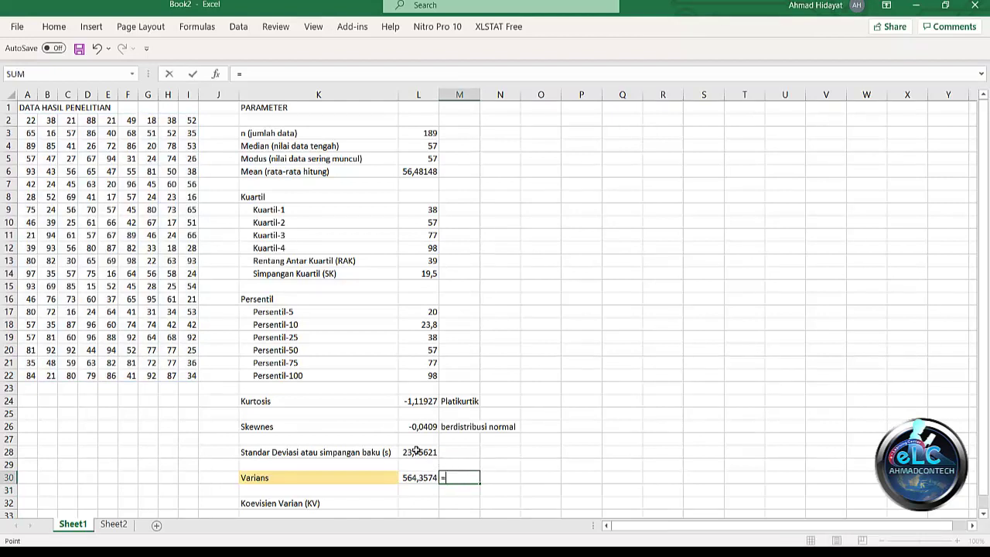
click(416, 450)
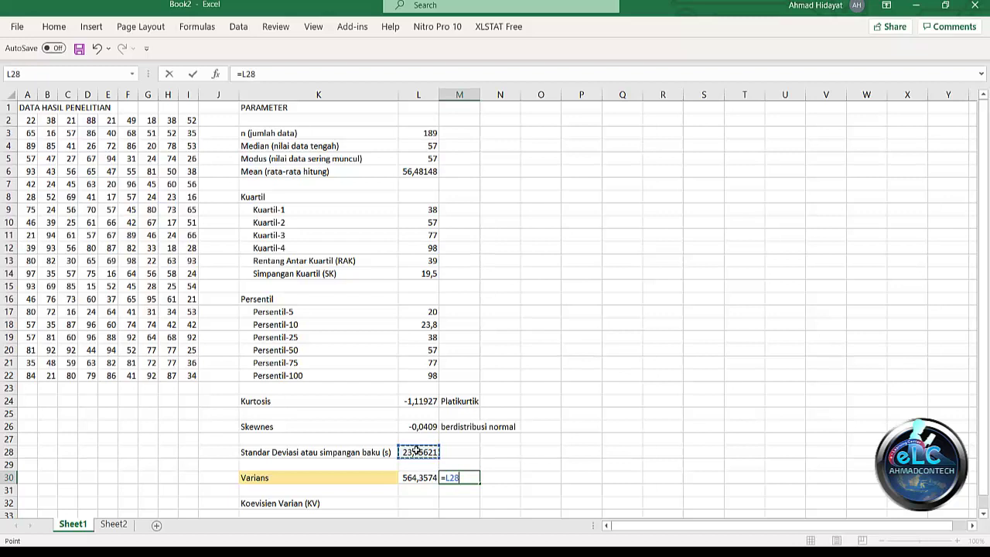
text(^2)
key(Return)
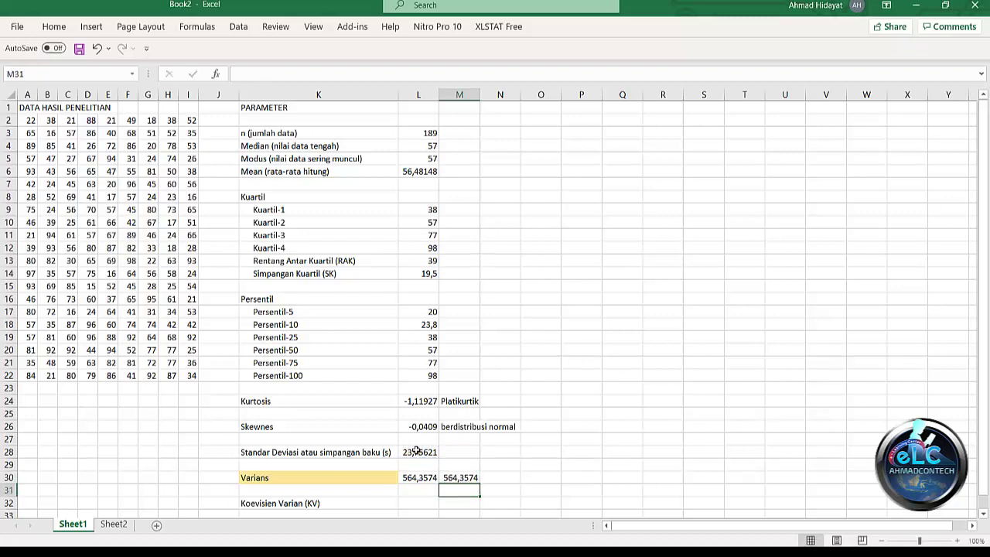
click(370, 503)
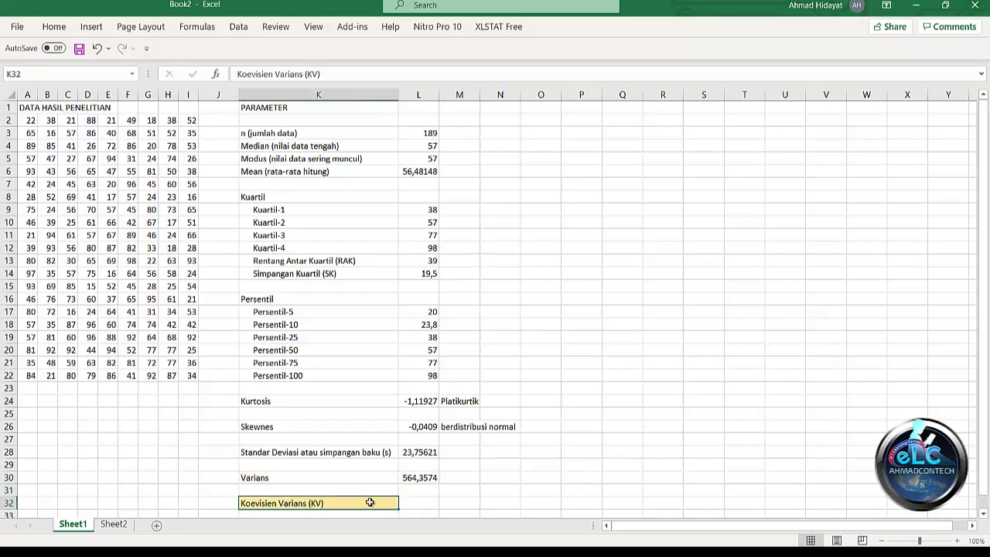
Enter KV as =(L28/L6)*100% showing 42,06%, and paste the TEKNIK MEMBUAT DISTRIBUSI FREKUENSI title into P1
click(417, 503)
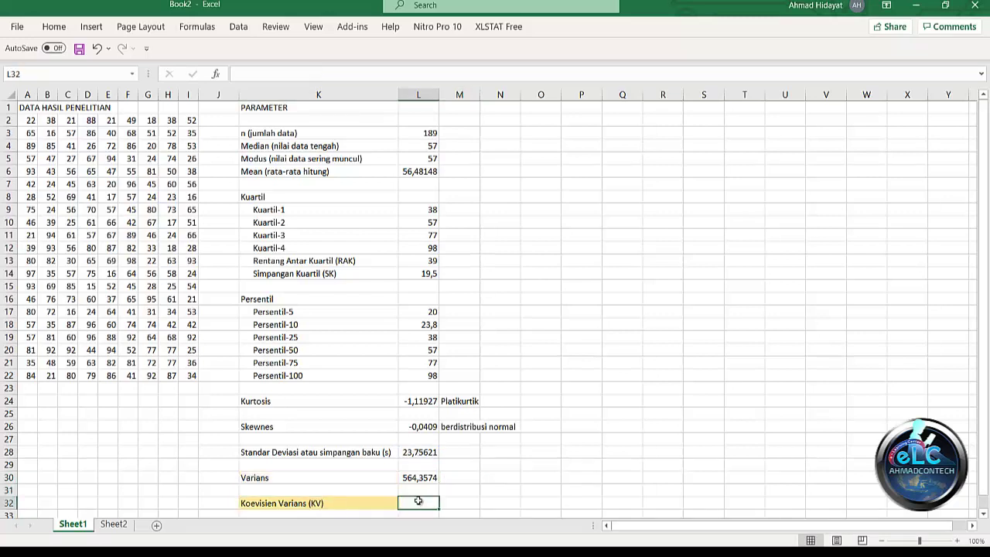
text(=()
click(428, 452)
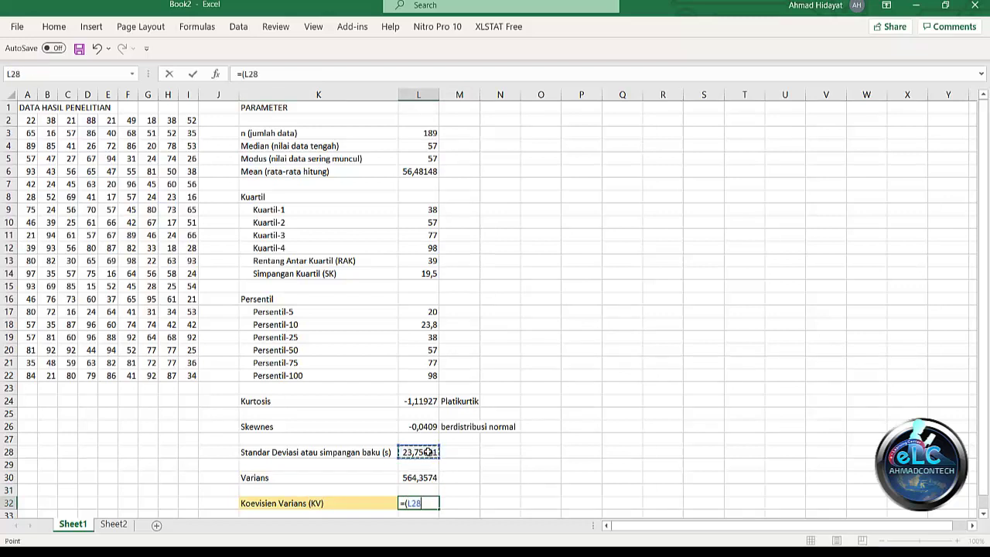
text(/)
click(418, 171)
text())
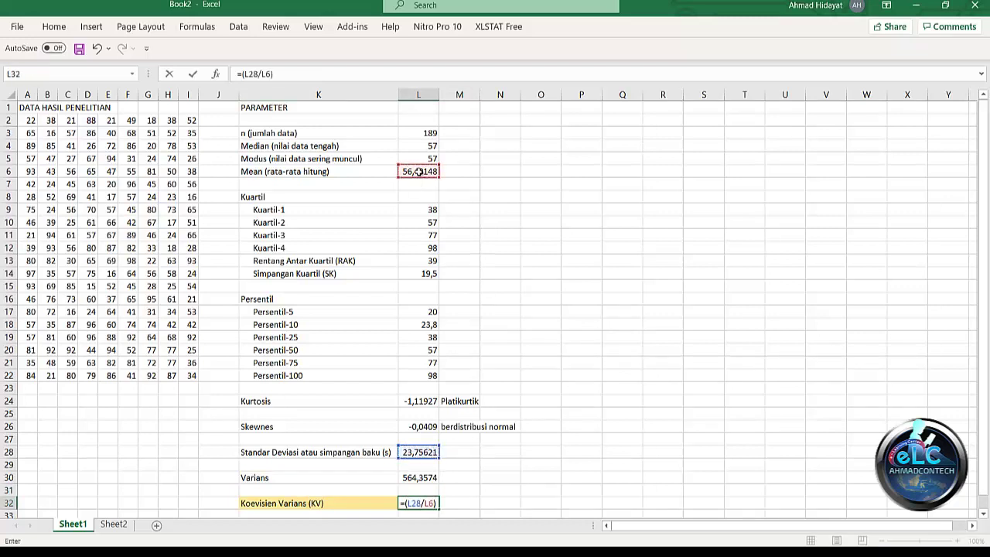
text(*100%)
key(Return)
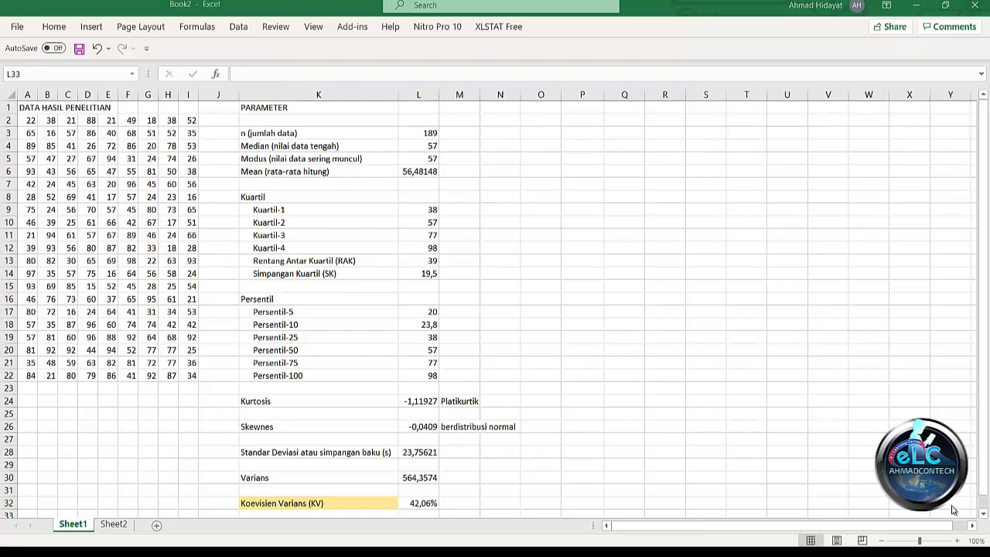
click(581, 108)
key(ctrl+v)
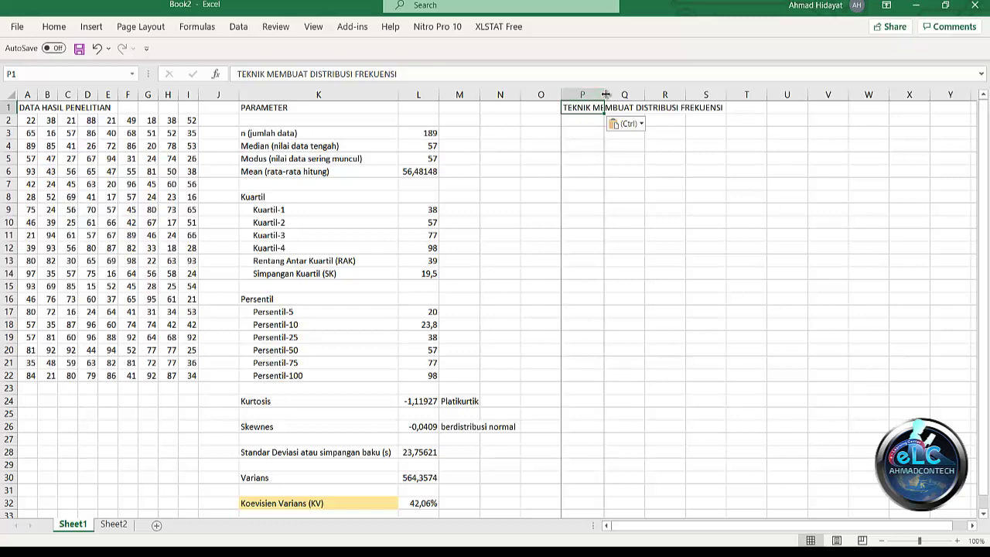
Widen column P and add Nilai Maksimum with =MAX(DTPENELITIAN), showing 98
drag(603, 95, 652, 95)
click(606, 134)
text(Nila)
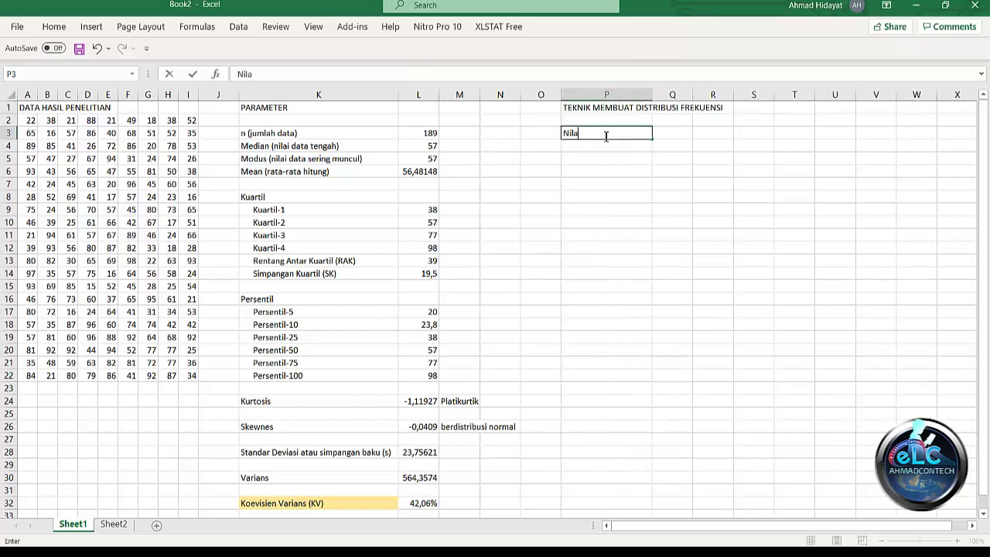
text(i Maksimum)
key(Tab)
text(=M)
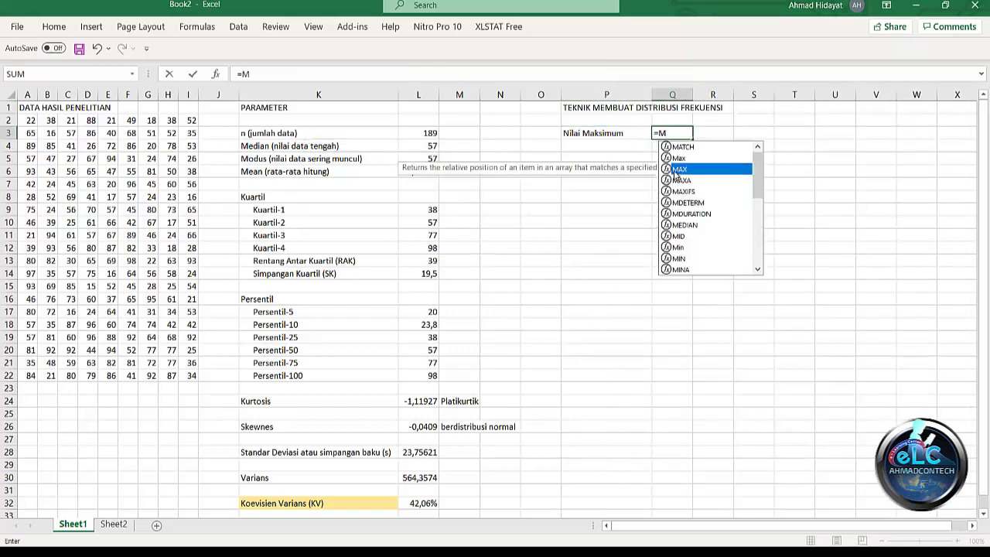
double_click(675, 169)
text(DT)
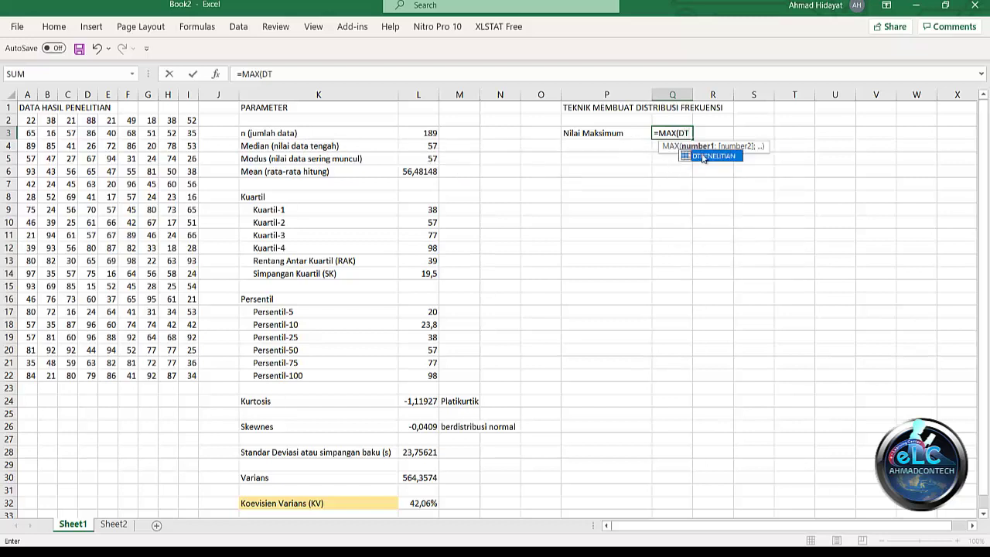
double_click(702, 156)
text())
key(Return)
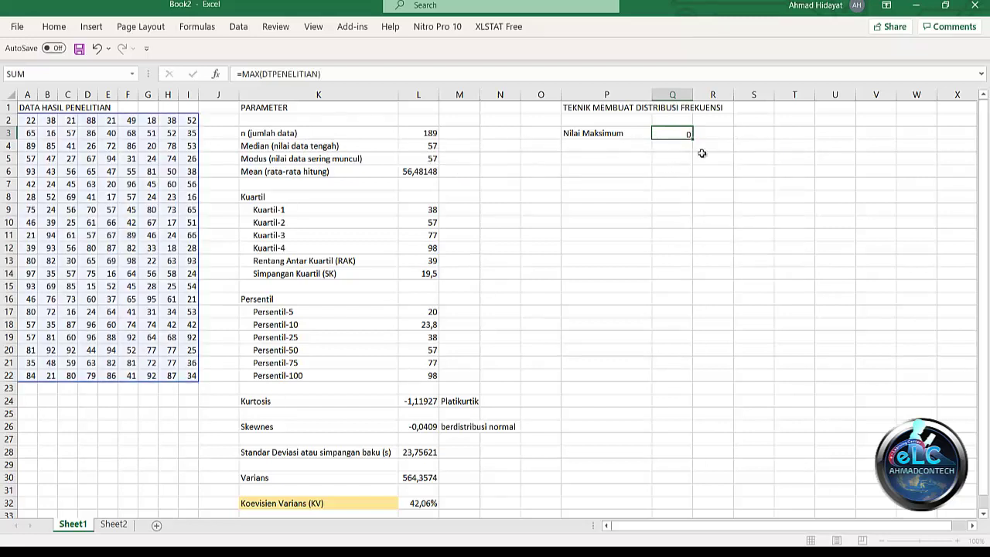
Add Nilai Minimum with =MIN(DTPENELITIAN), showing 15
text(Nilai Minimum)
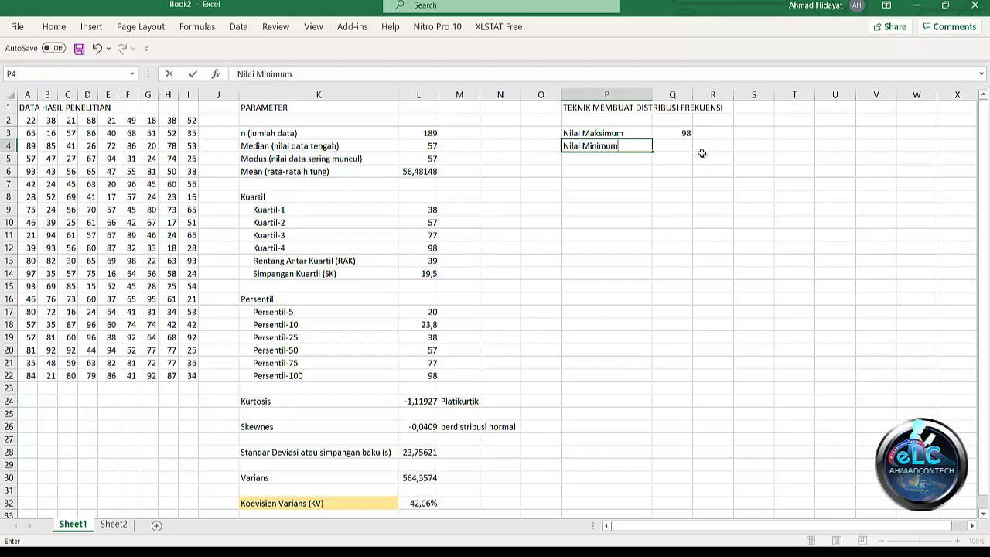
key(Tab)
text(=MI)
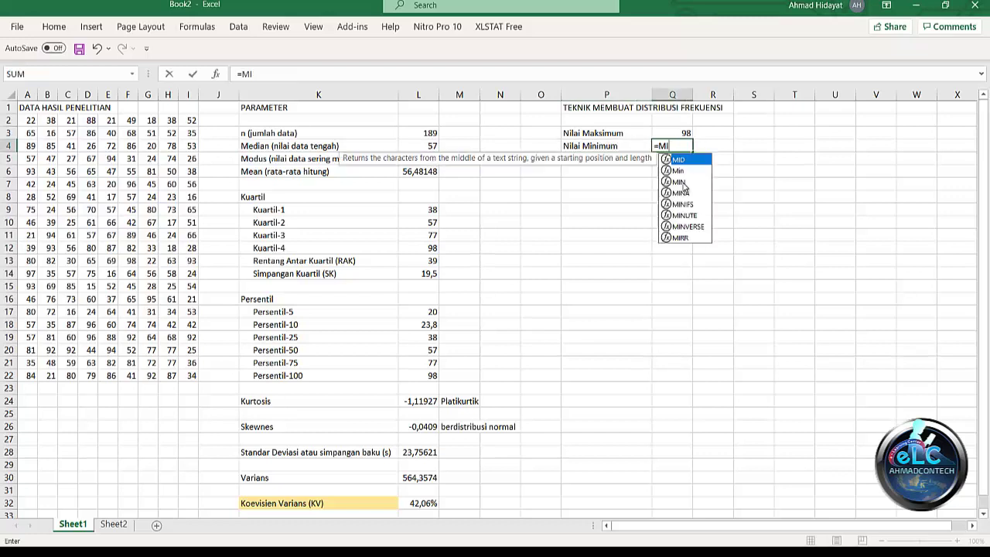
text(N(DT)
double_click(706, 171)
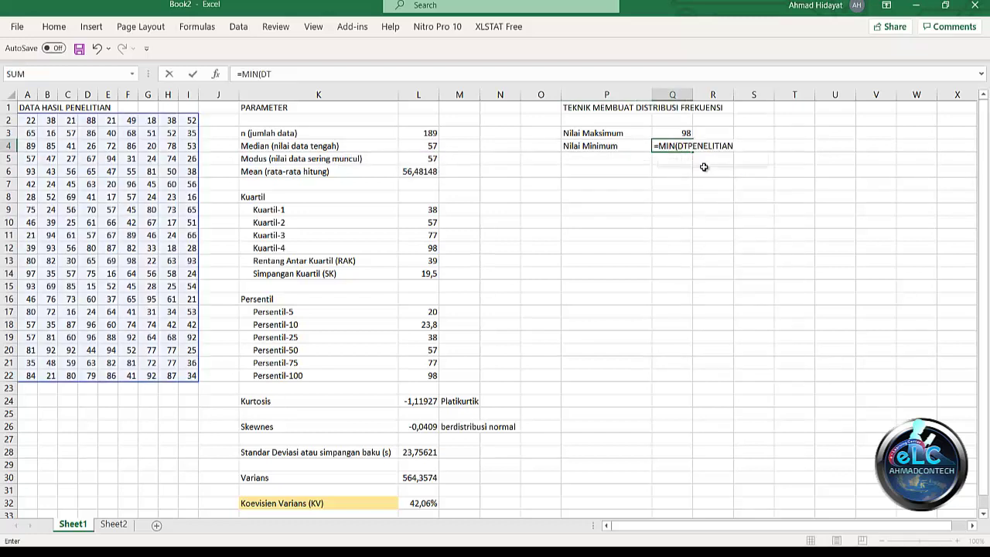
text())
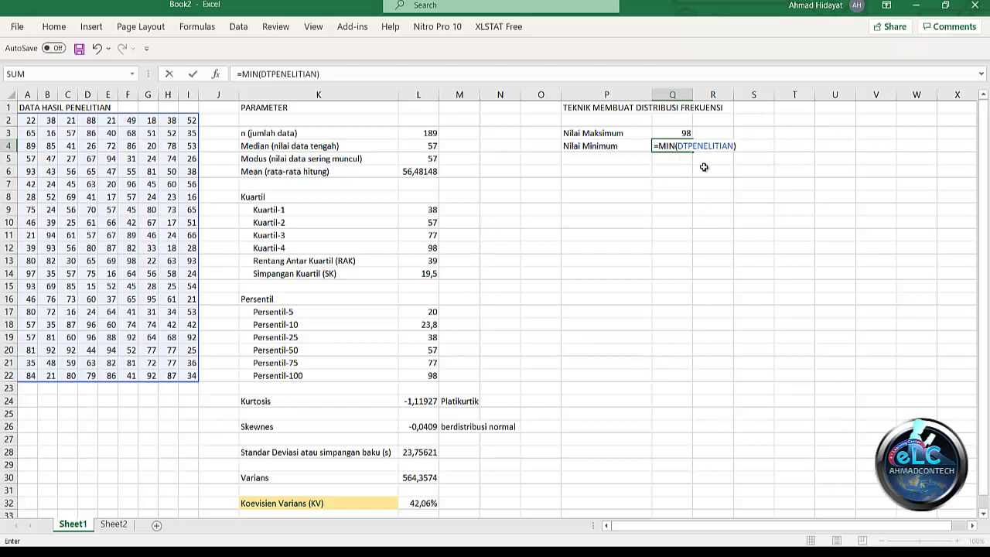
key(Return)
Add Rentang as =Q3-Q4, showing 83
text(R)
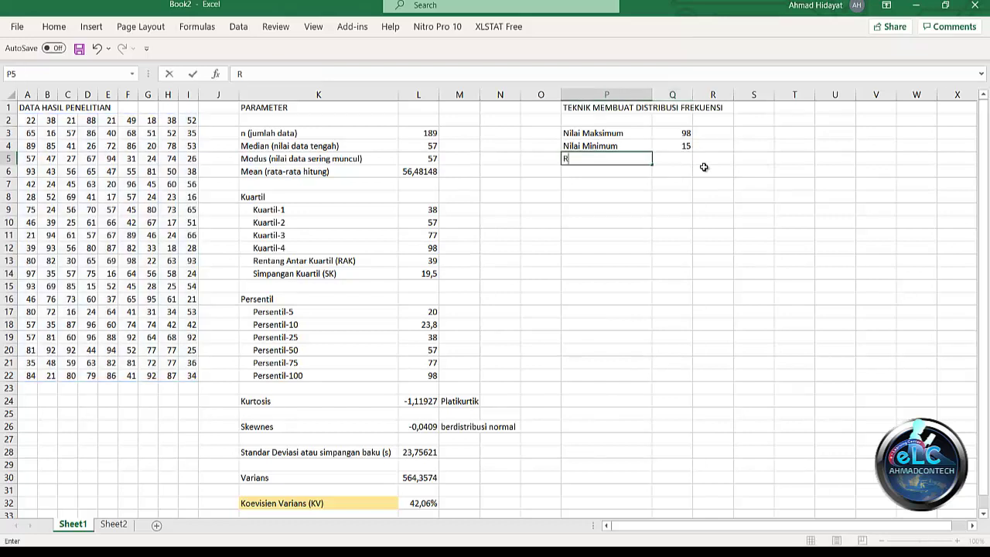
text(entang)
key(Tab)
text(=)
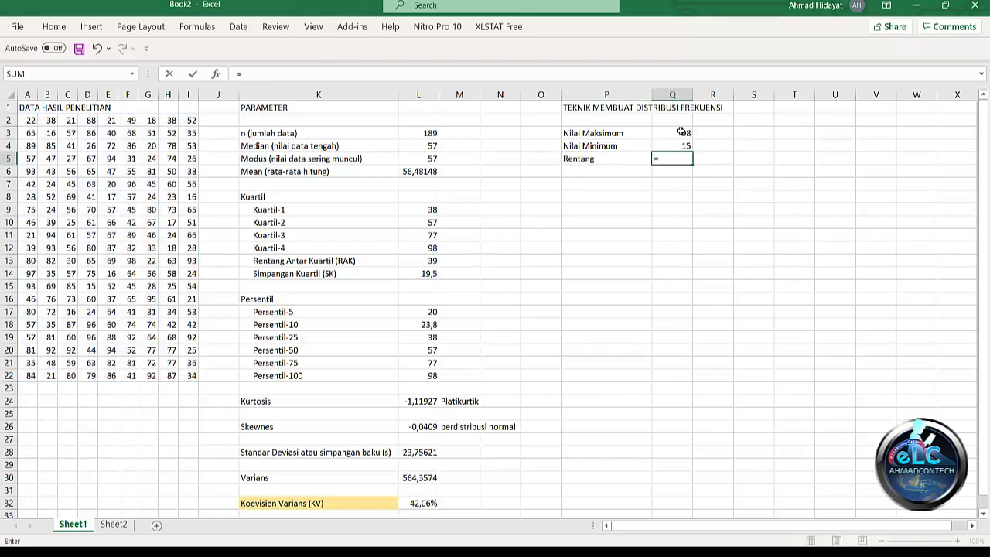
click(681, 132)
text(-)
click(683, 146)
key(Return)
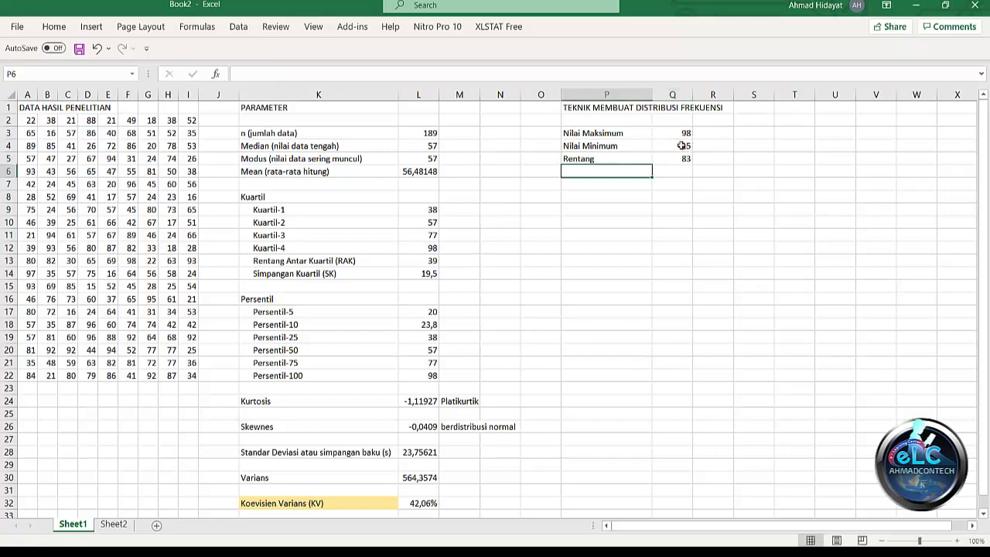
Add a Banyak Kelas label in P6 and compute =1+3,32*LOG(L3) in Q6, giving 8,557853
text(Banyak Kel)
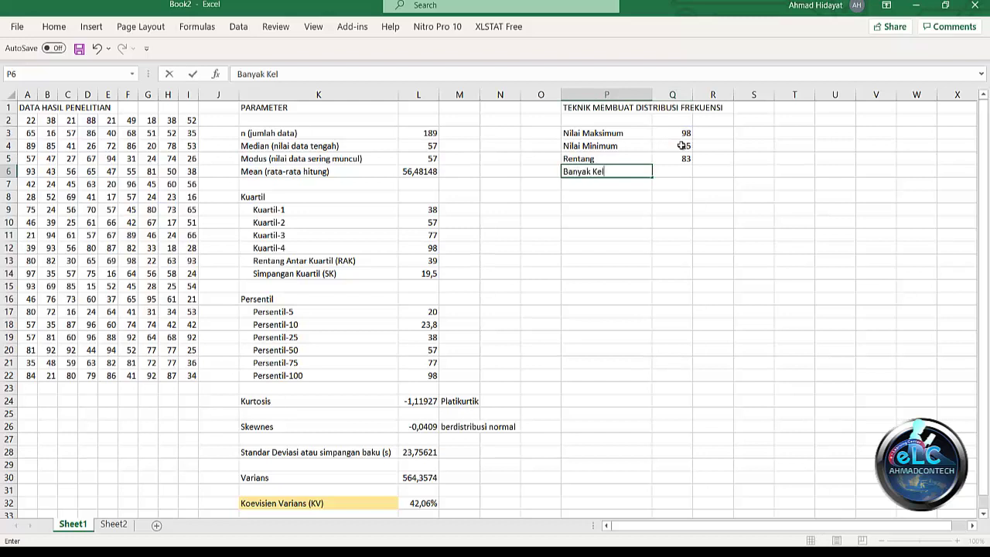
text(as)
key(Tab)
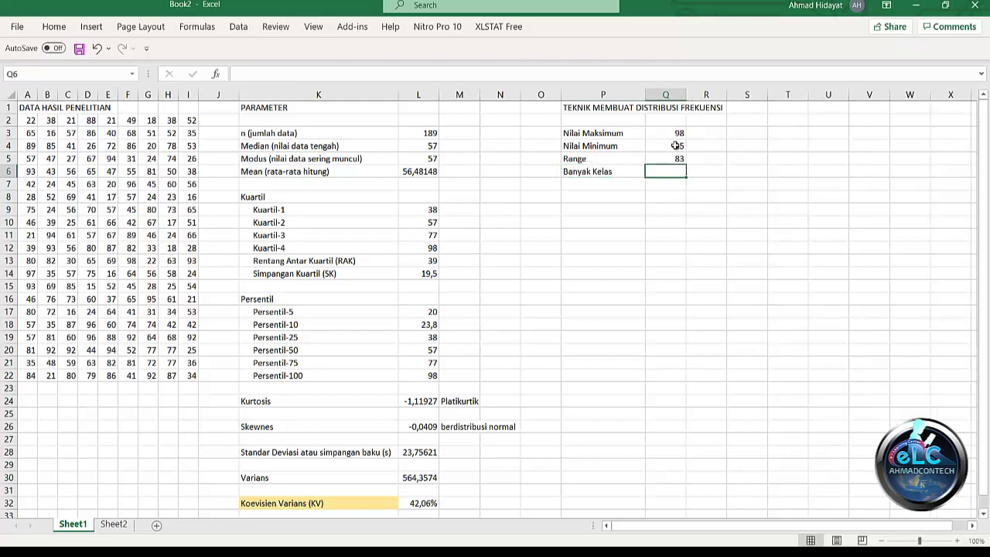
text(=1)
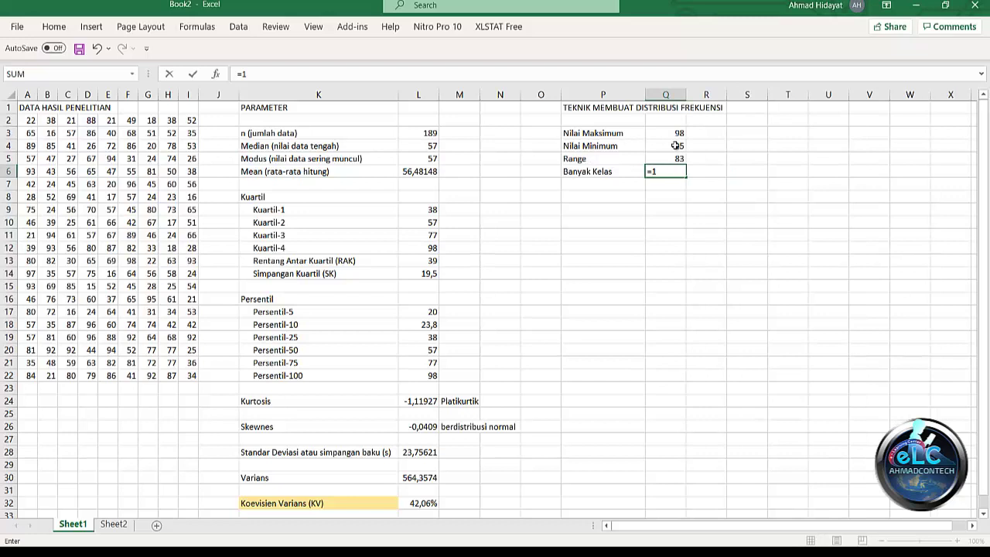
text(+3,32*)
text(LO)
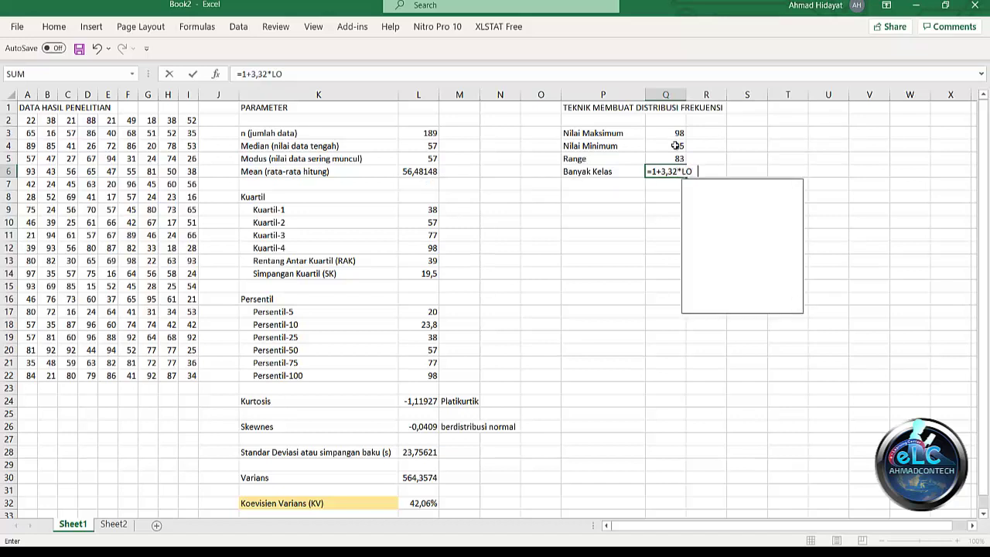
text(G()
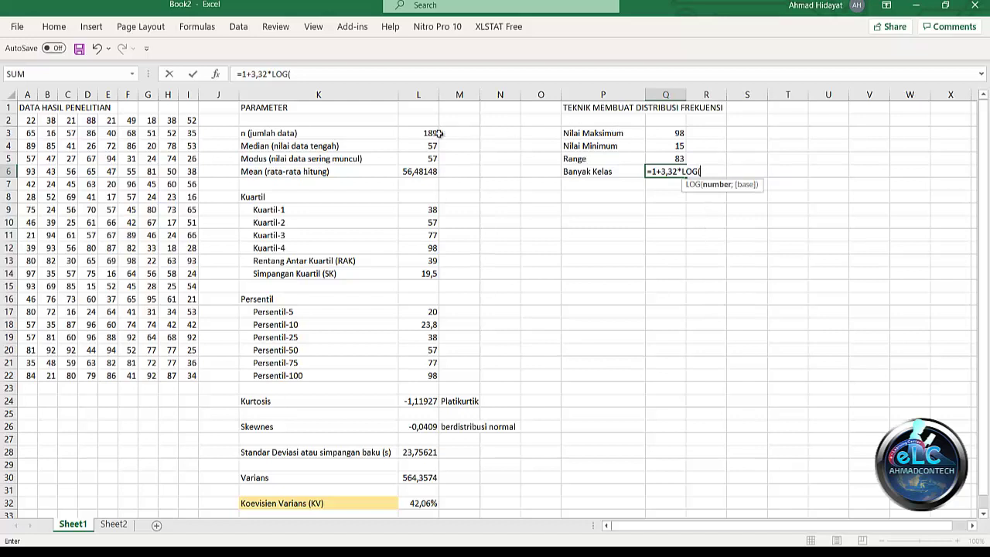
click(428, 133)
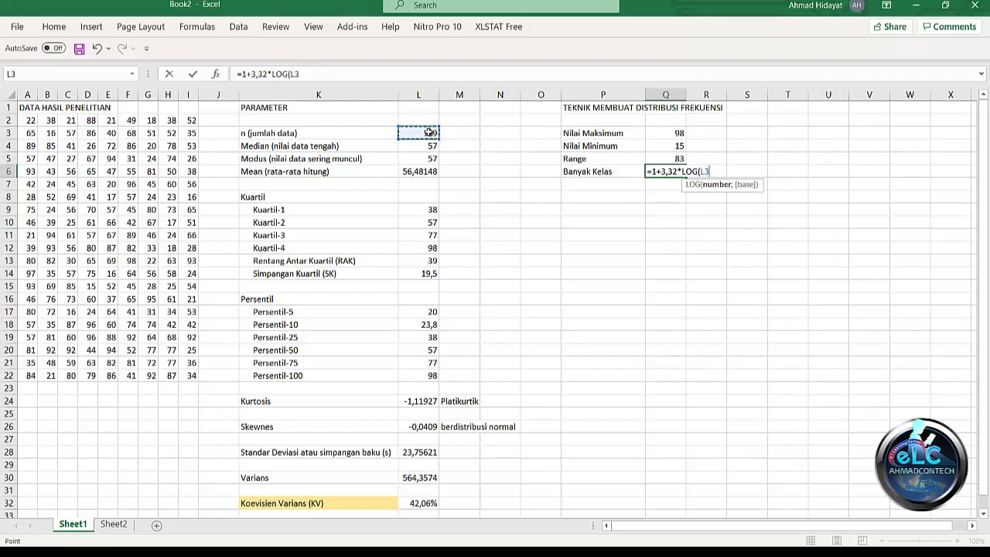
text())
key(Return)
Label P7 'Panjang Kelas' and compute it in Q7 as =Q5/Q6, giving 9,698694
text(P)
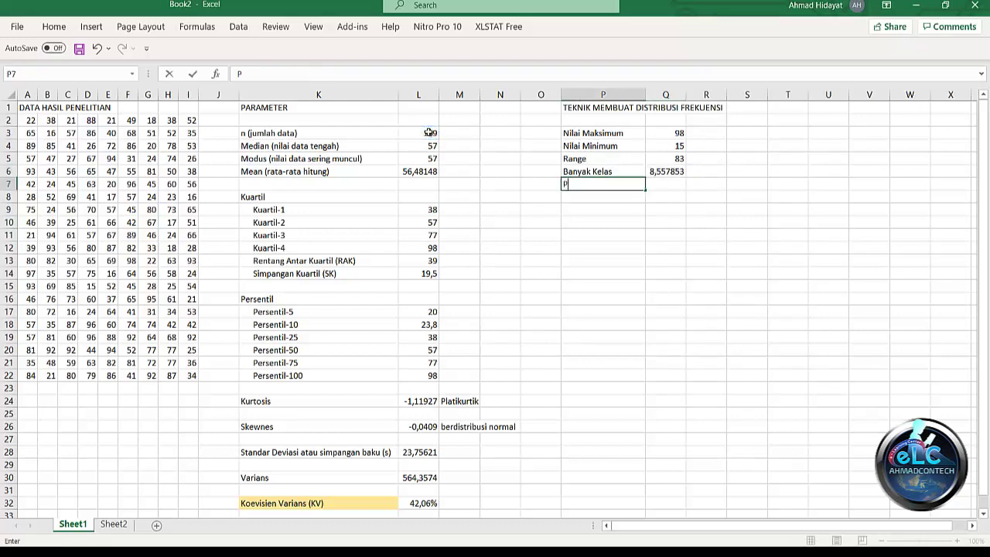
text(anjang Kelas)
key(Tab)
text(=)
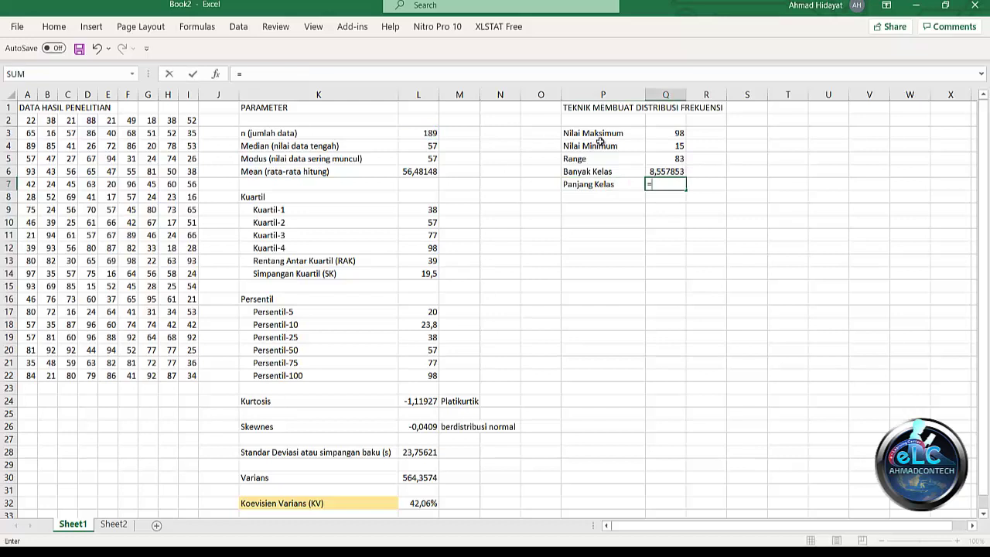
click(667, 159)
text(/)
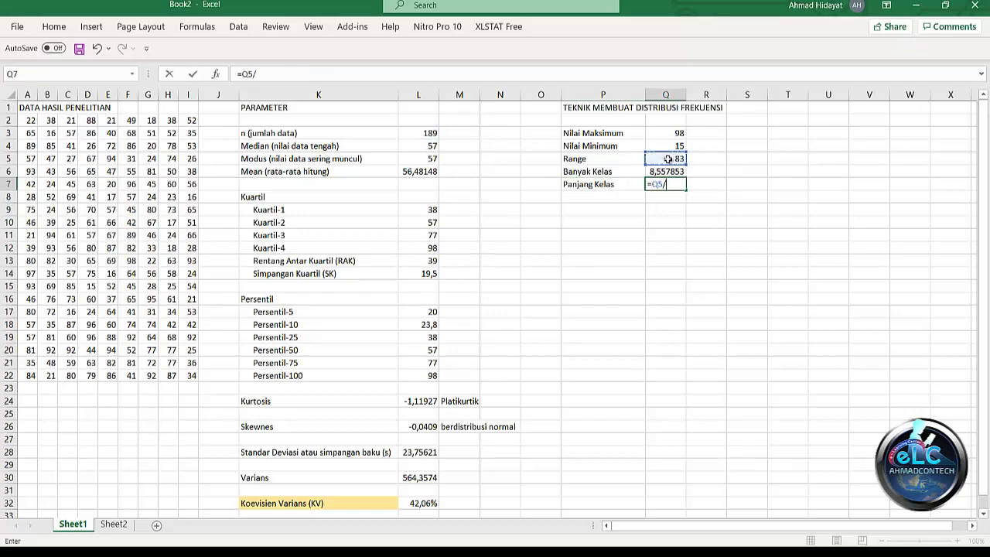
click(671, 170)
key(Return)
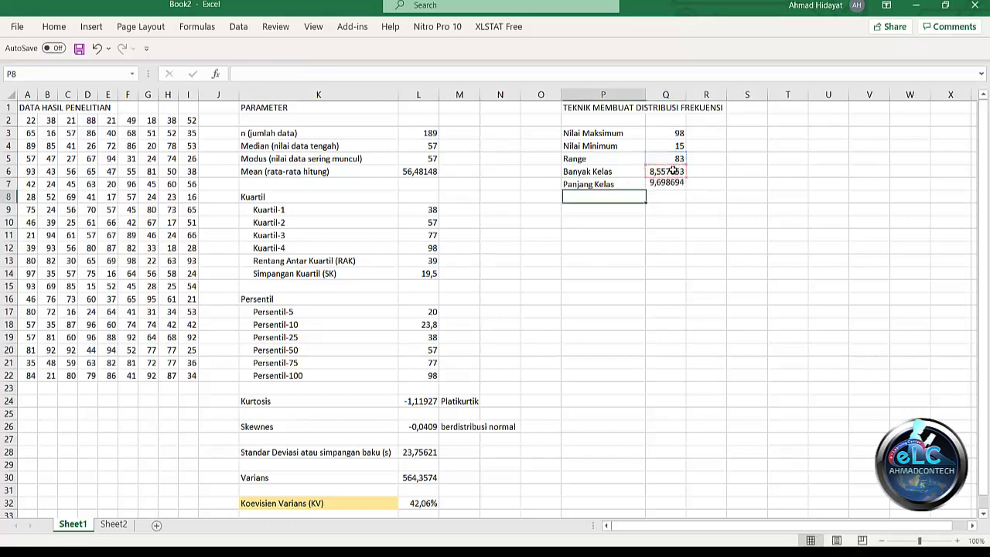
Enter =ROUND(Q6;0) in R6, fill it to R7, and type title TABEL DISTRIBUSI FREKUENSI in Q9
click(710, 171)
text(=ro)
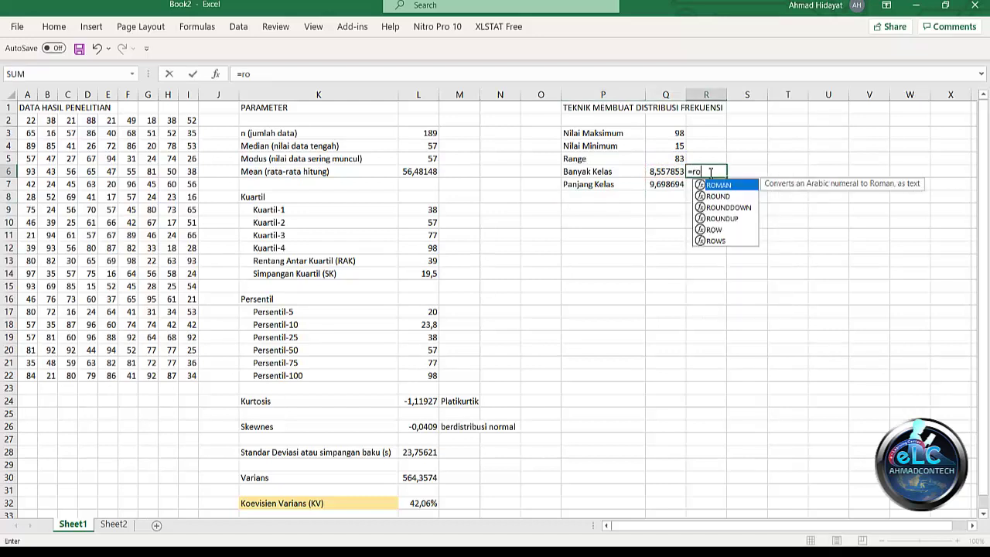
text(und)
double_click(714, 186)
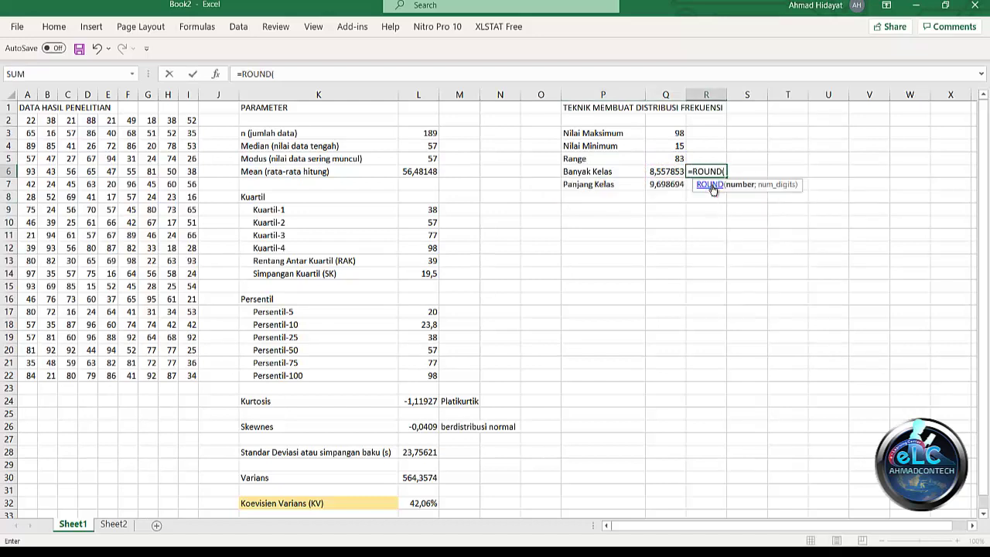
click(665, 171)
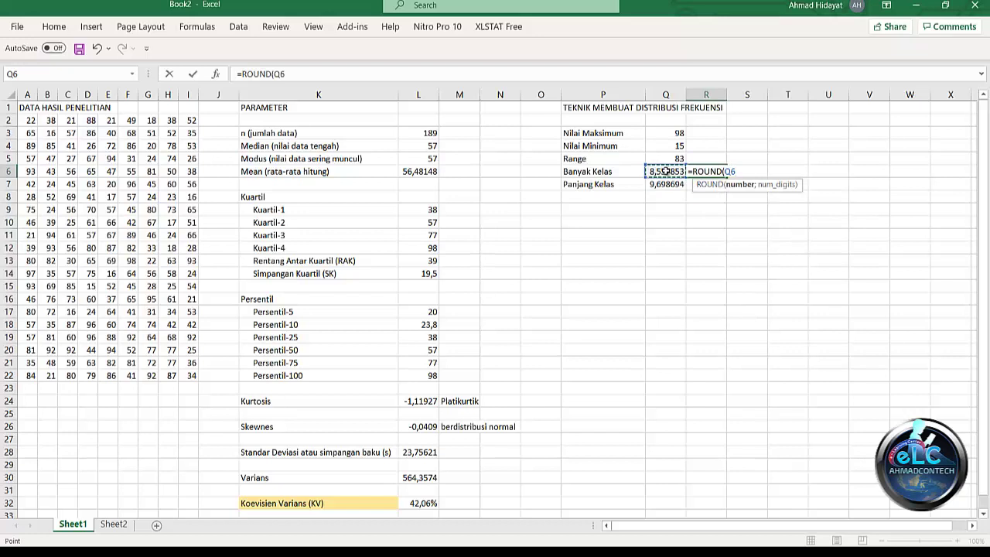
text(;)
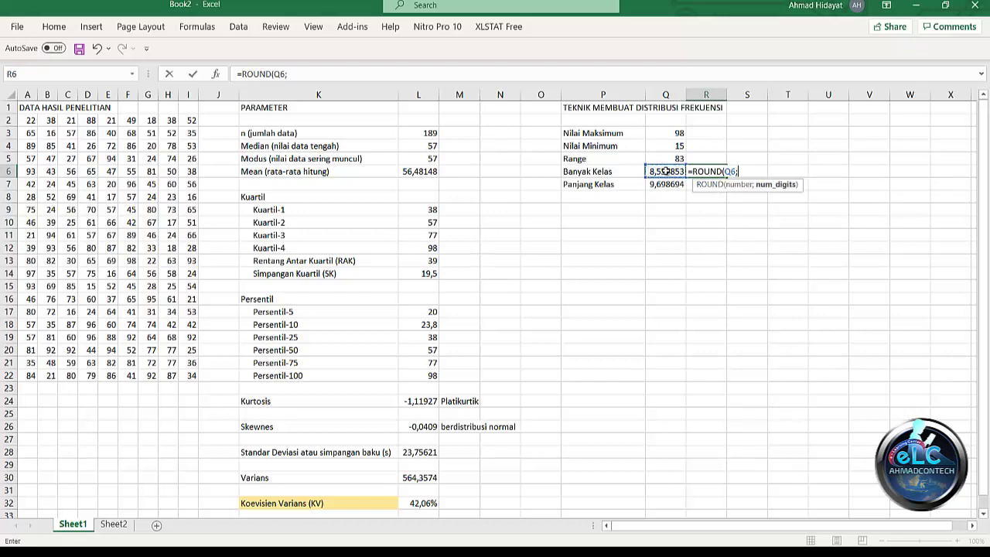
text(0))
key(Return)
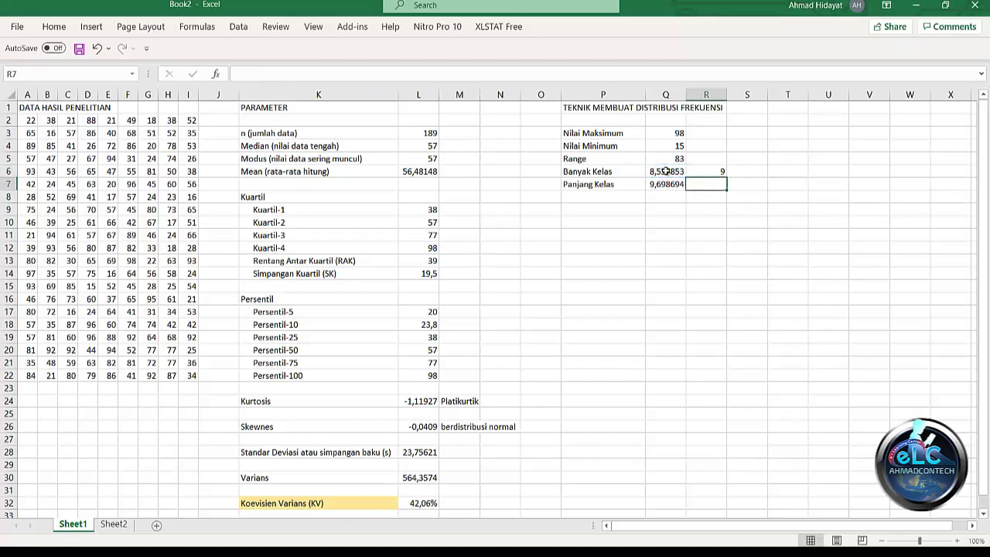
click(704, 170)
drag(727, 178, 728, 192)
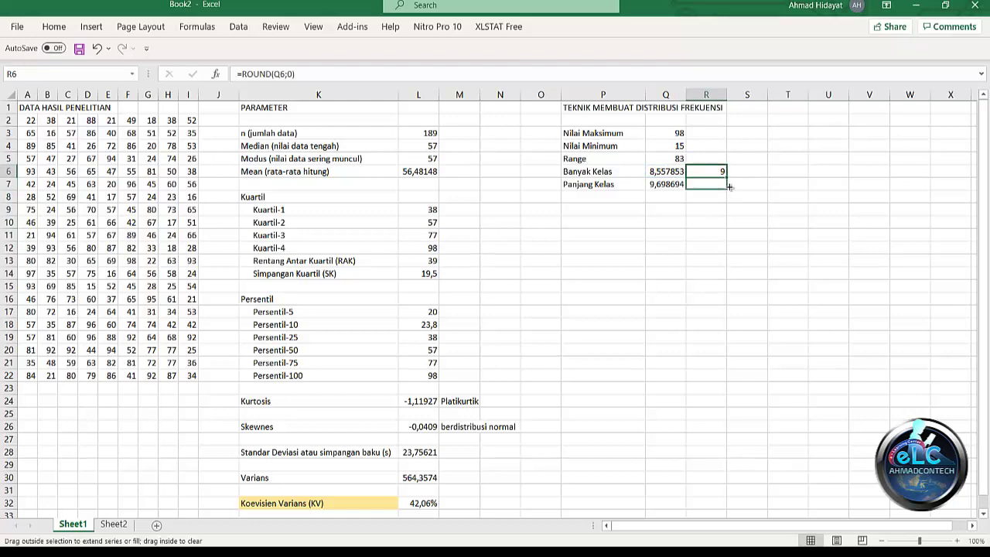
click(665, 209)
text(TABEL DISTR)
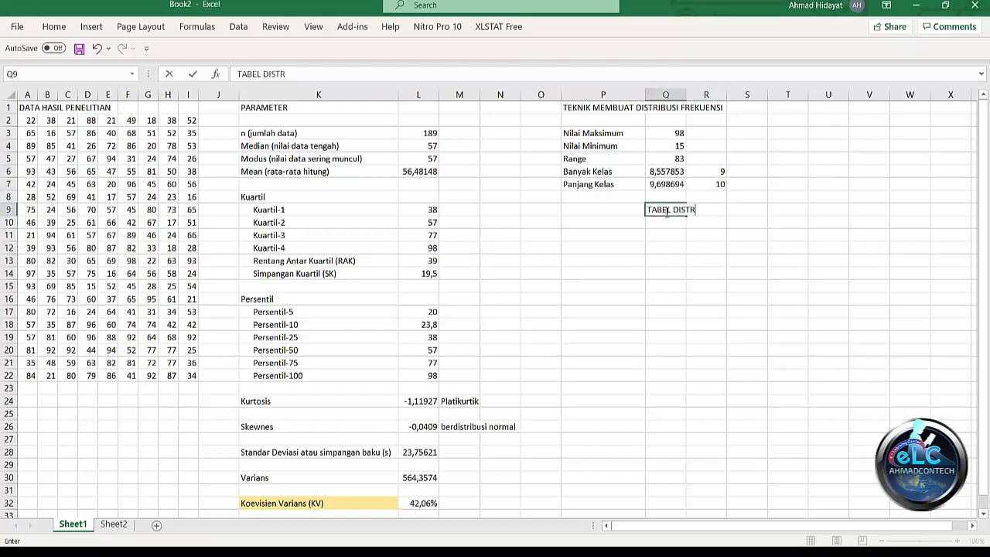
text(IBUSI FRE)
text(KUENSI)
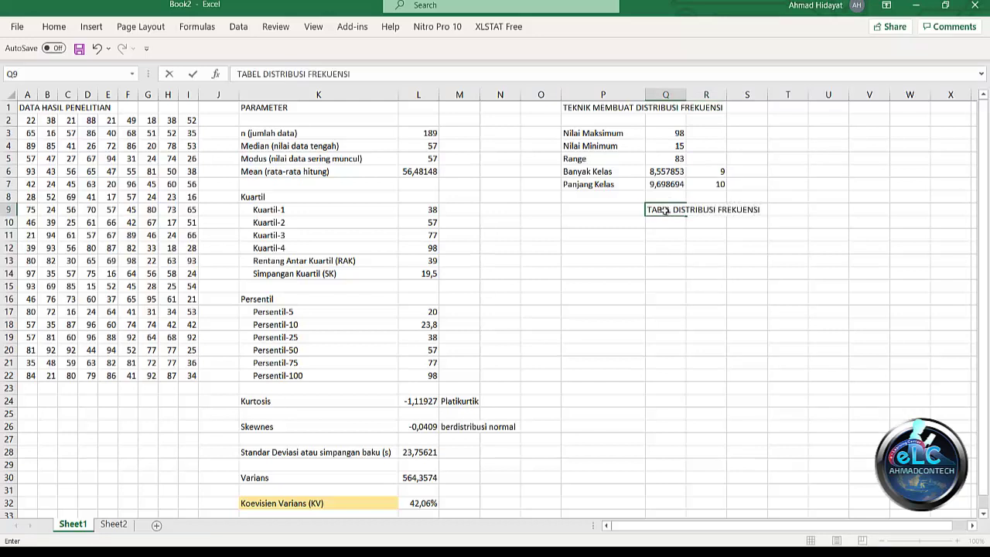
Confirm the TABEL DISTRIBUSI FREKUENSI title and add headers KELAS, INTERVAL and FREKUENSI in row 10
key(Return)
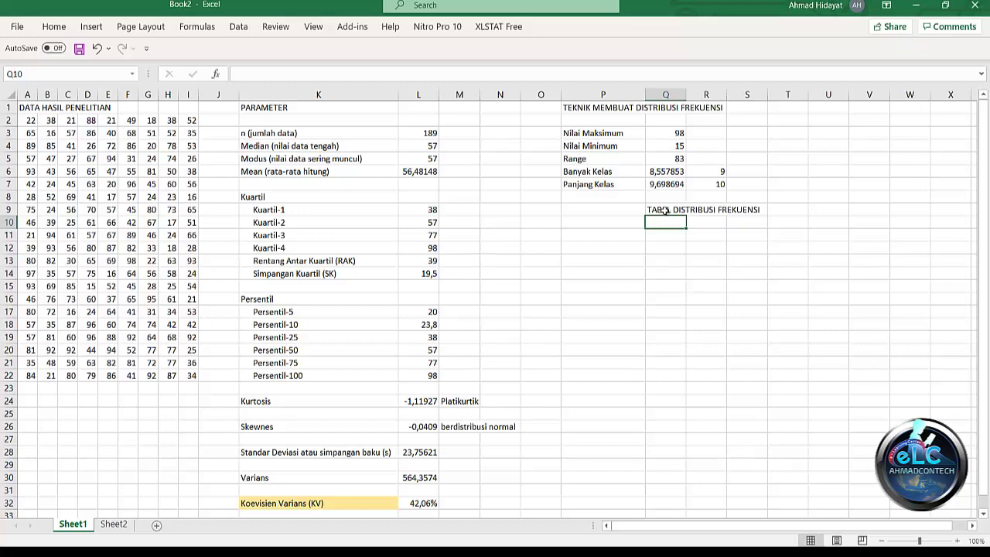
text(KELAS)
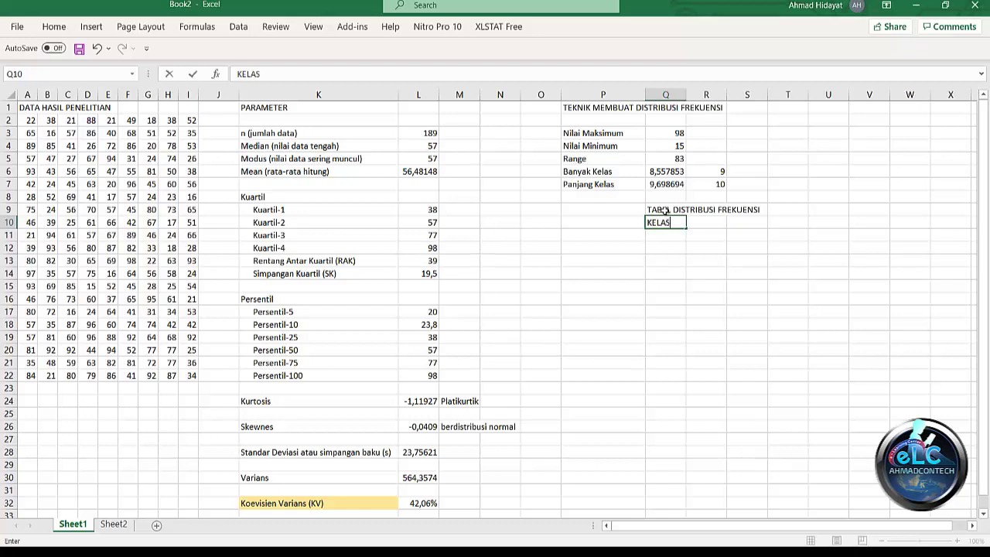
key(Tab)
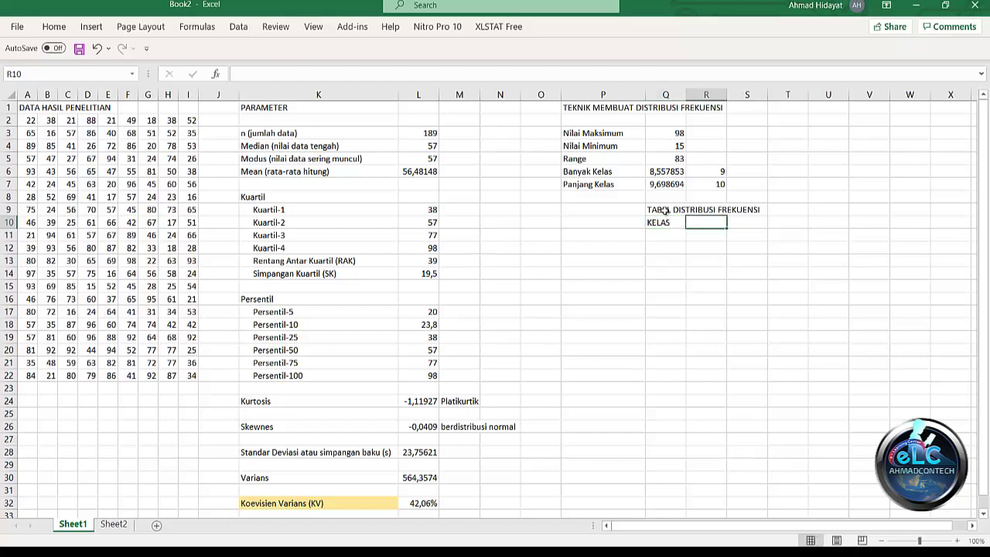
text(INGE)
key(BackSpace)
key(BackSpace)
key(BackSpace)
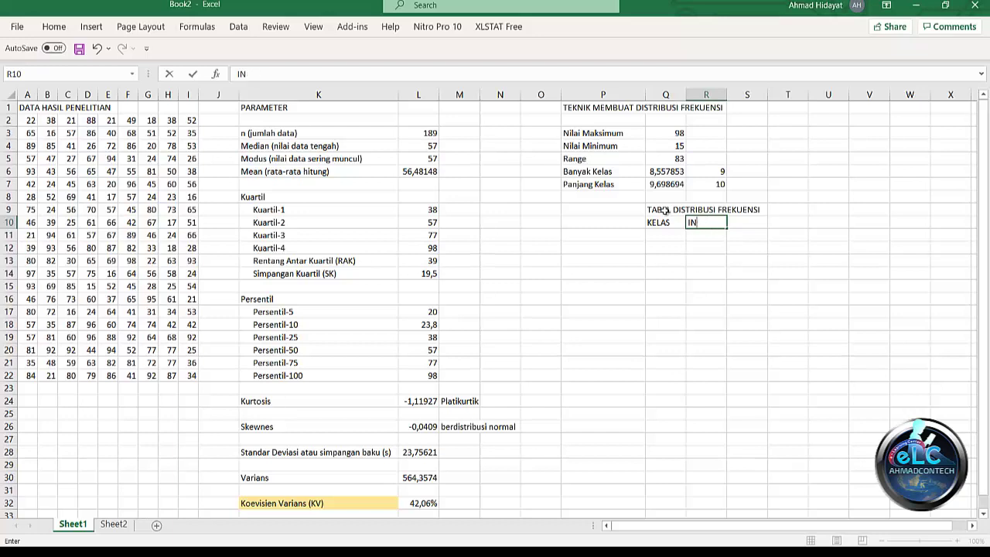
text(RVAL)
key(Right)
key(Right)
key(Right)
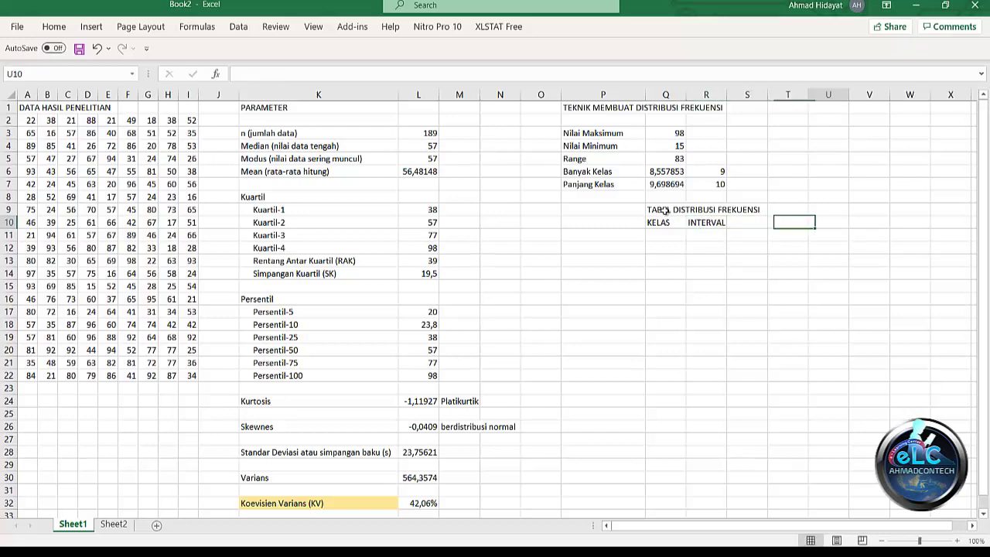
text(FRE)
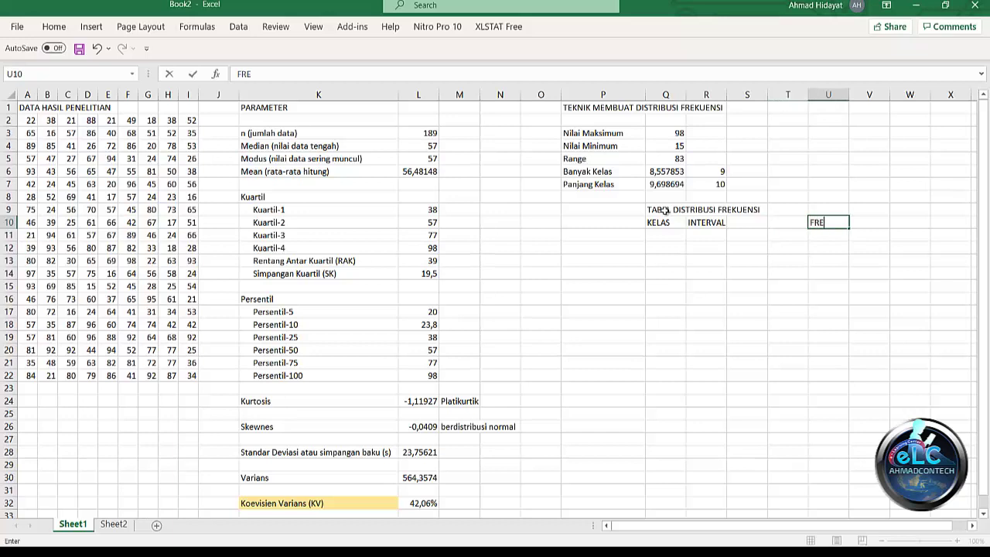
text(KUENSI)
click(665, 210)
Center-align the whole table area Q10:U25
mouse_move(659, 224)
mouse_down()
mouse_move(807, 242)
mouse_move(821, 408)
mouse_up()
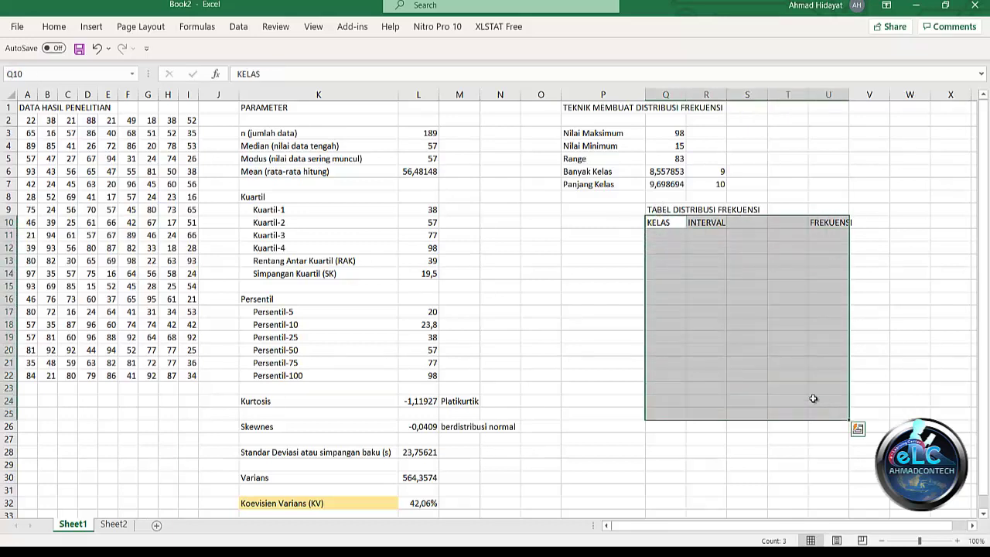
right_click(730, 311)
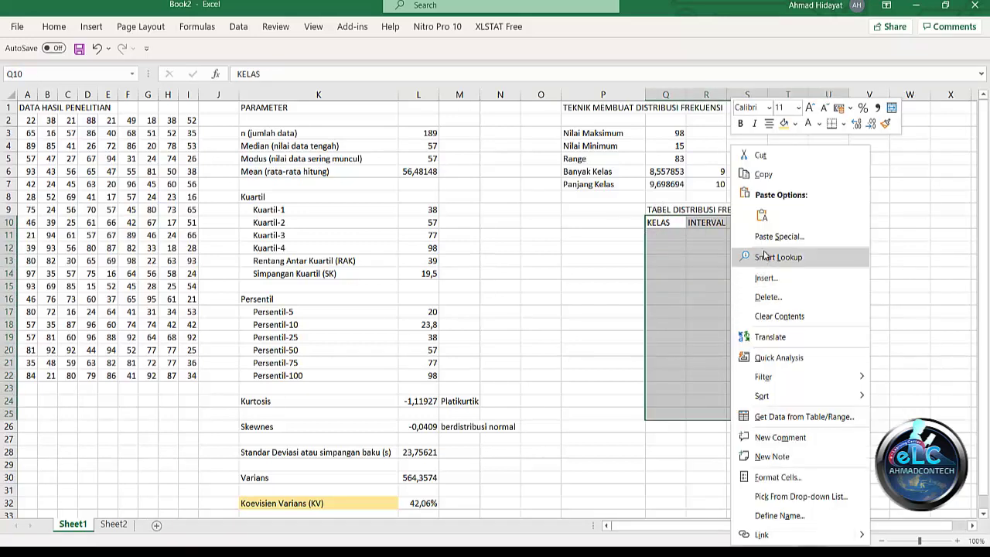
click(768, 123)
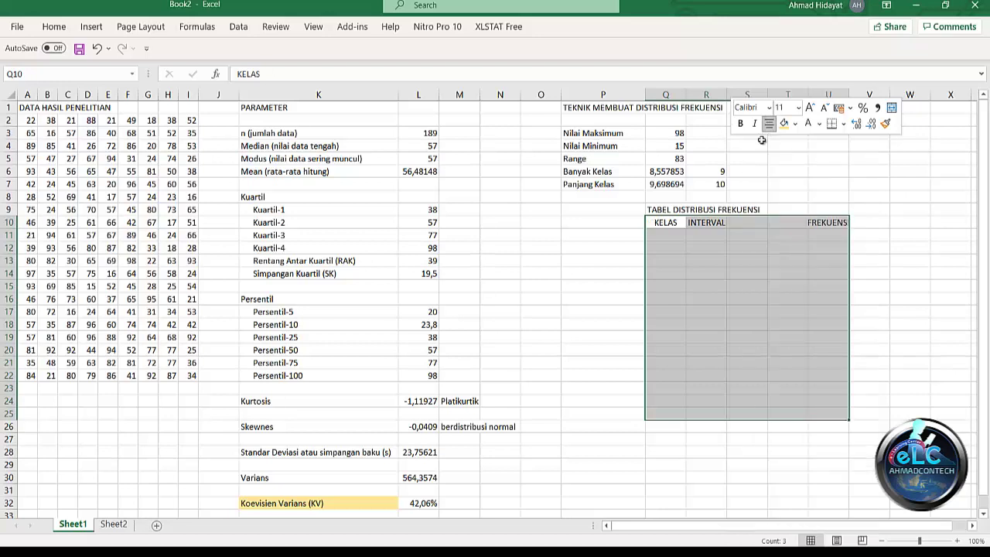
Merge and center the INTERVAL header across R10:T10
drag(706, 223, 786, 223)
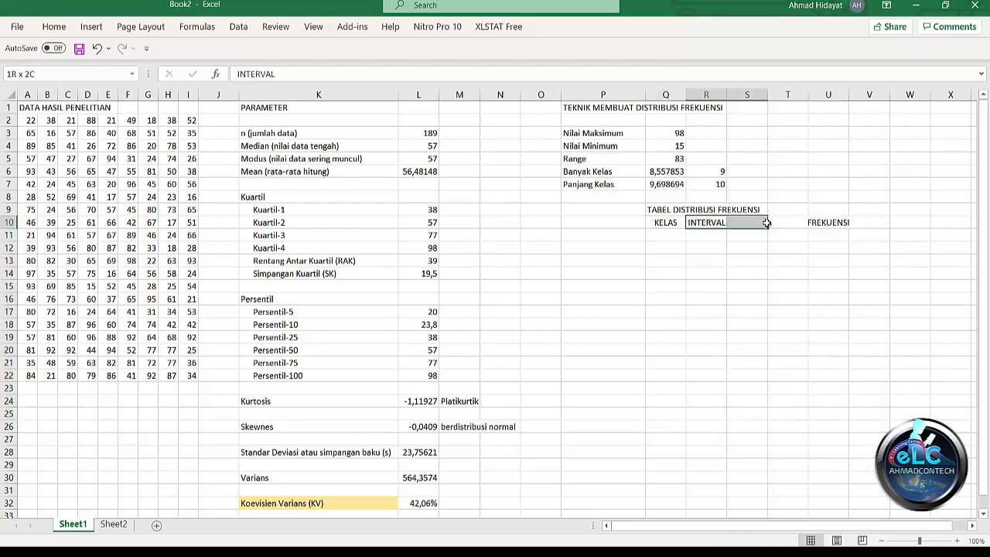
right_click(785, 223)
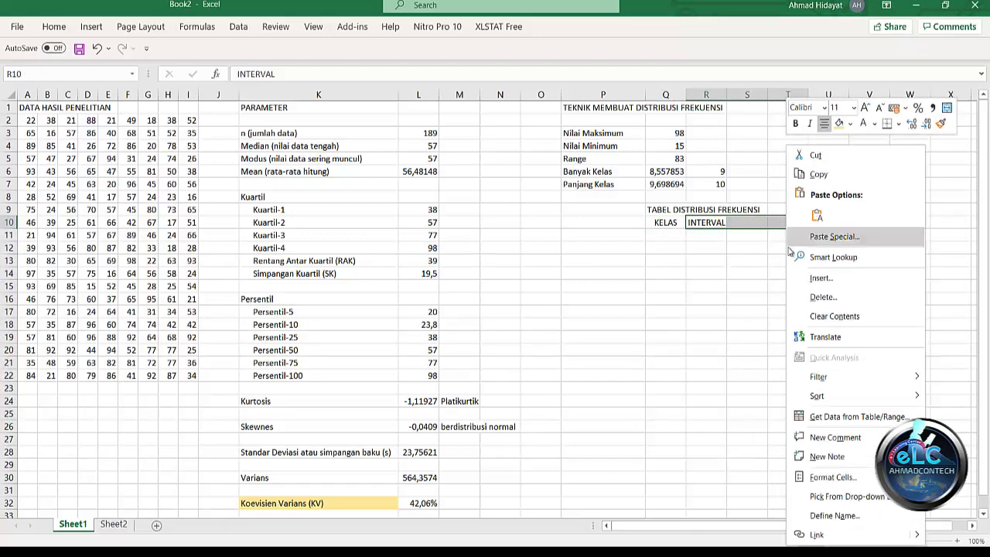
click(947, 108)
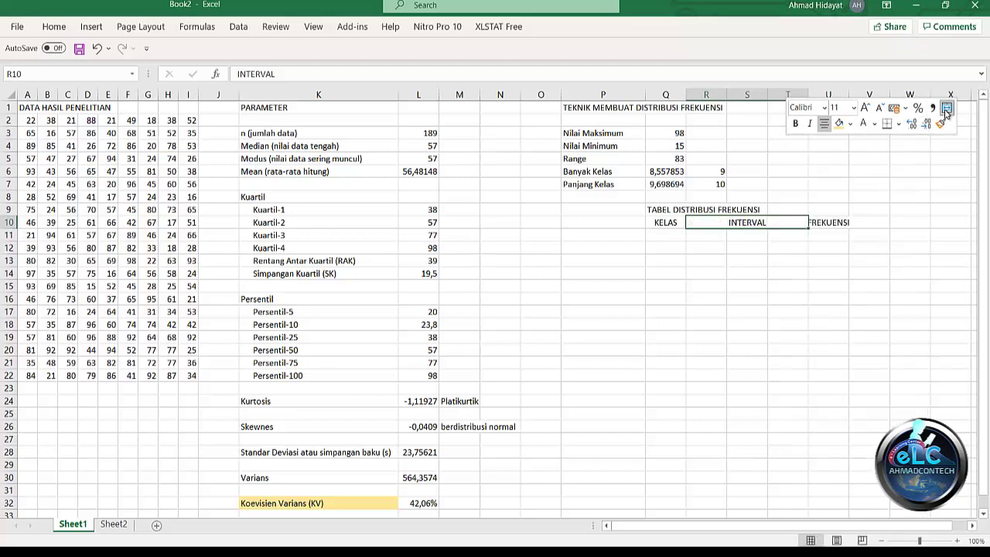
click(838, 183)
Widen column U and number the classes 1 through 9 down Q11:Q19
drag(850, 96, 864, 99)
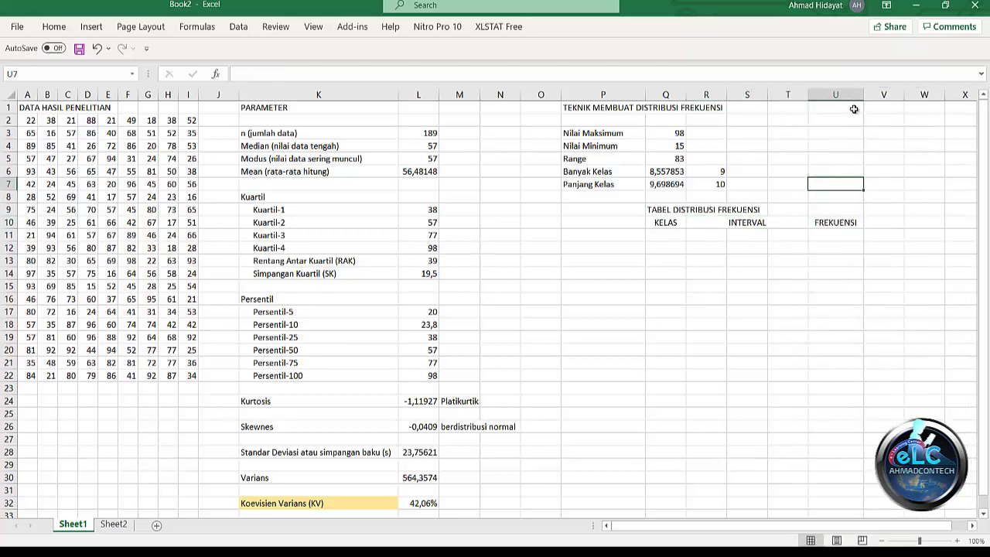
click(662, 234)
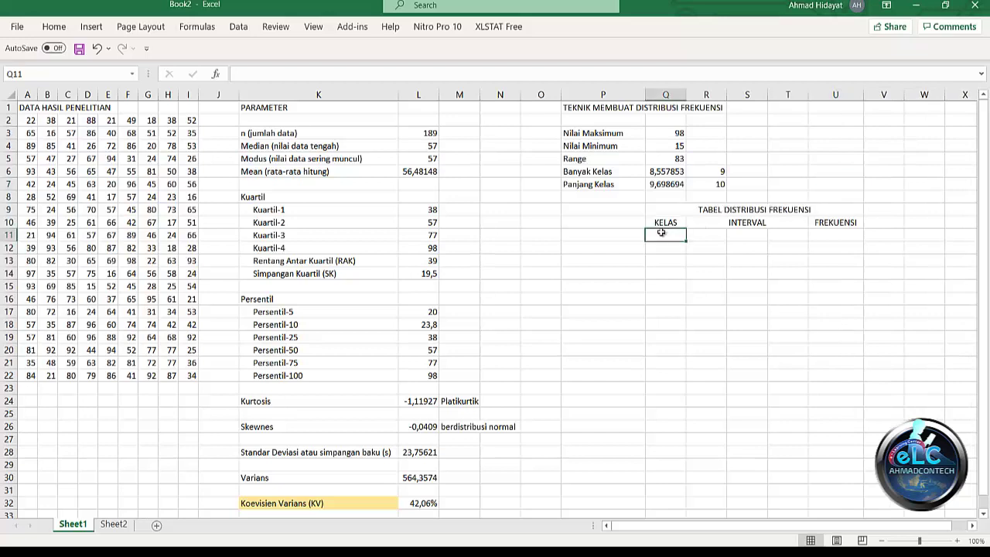
text(1)
key(Return)
text(2)
key(Return)
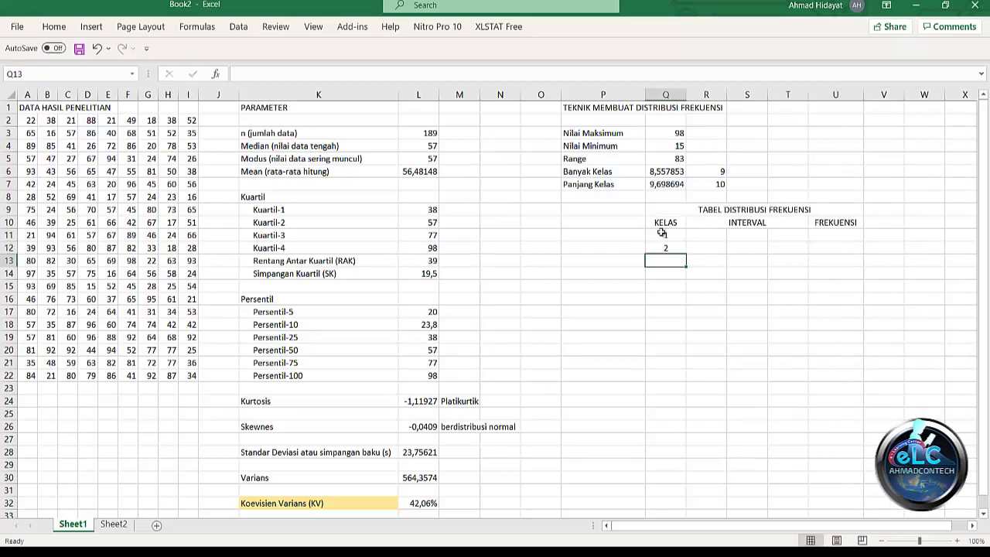
drag(661, 233, 687, 342)
click(713, 232)
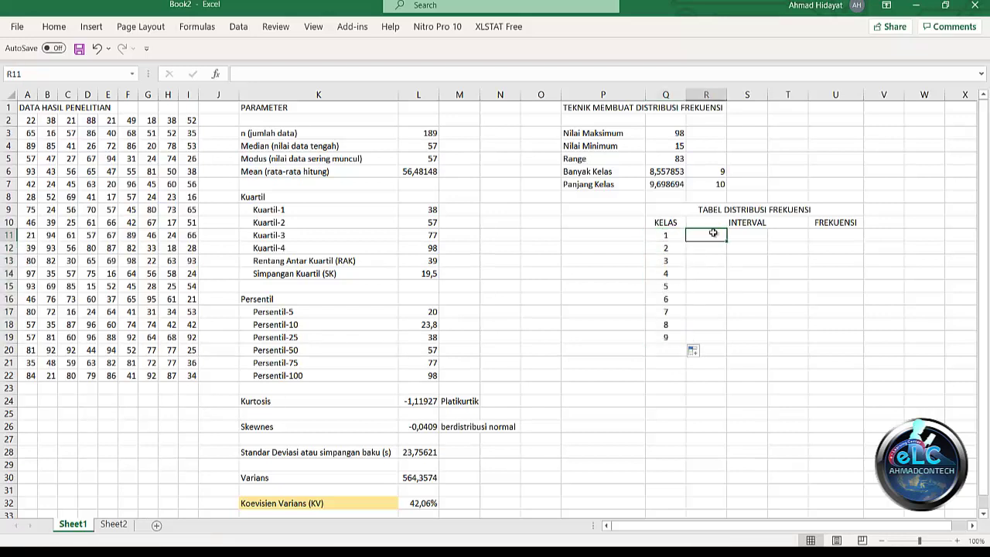
Set the first lower bound to =Q4 and the upper bound in T11 from R11 plus absolute width R7, giving 24
text(=)
click(666, 144)
key(Return)
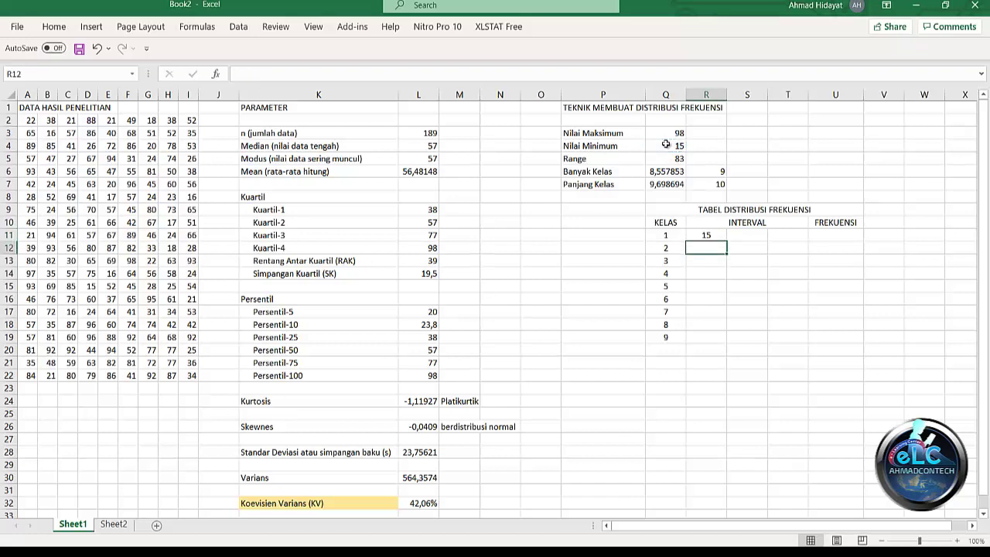
click(780, 234)
text(=)
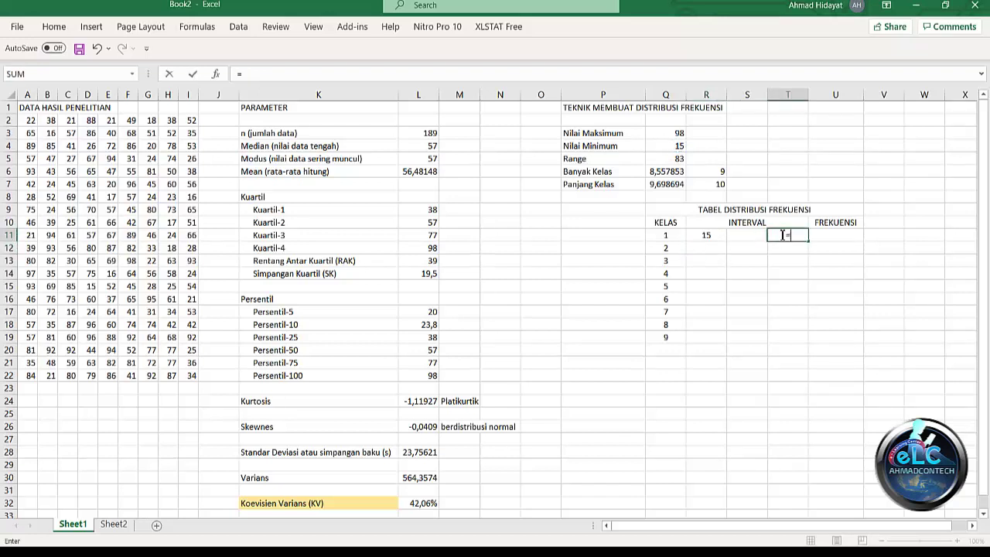
click(701, 235)
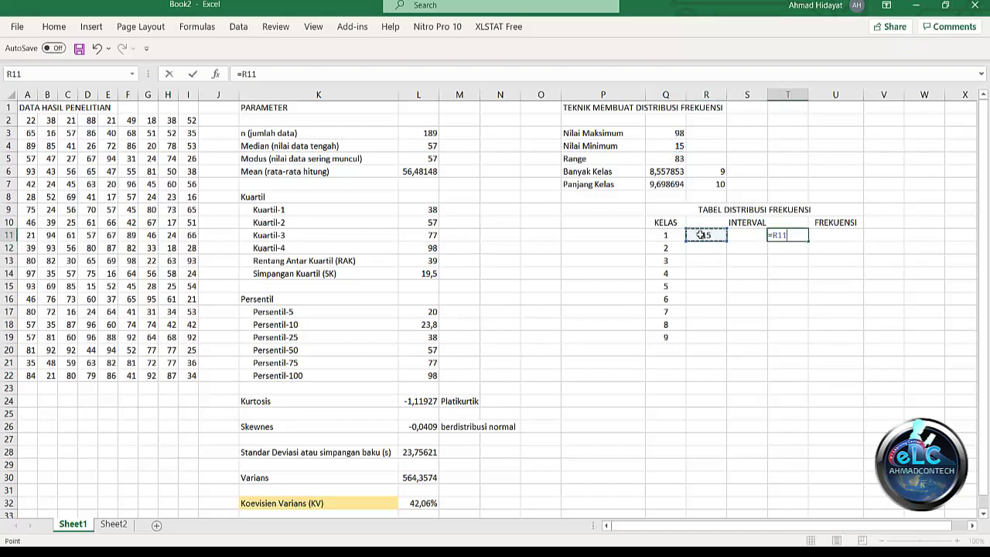
text(+)
click(712, 184)
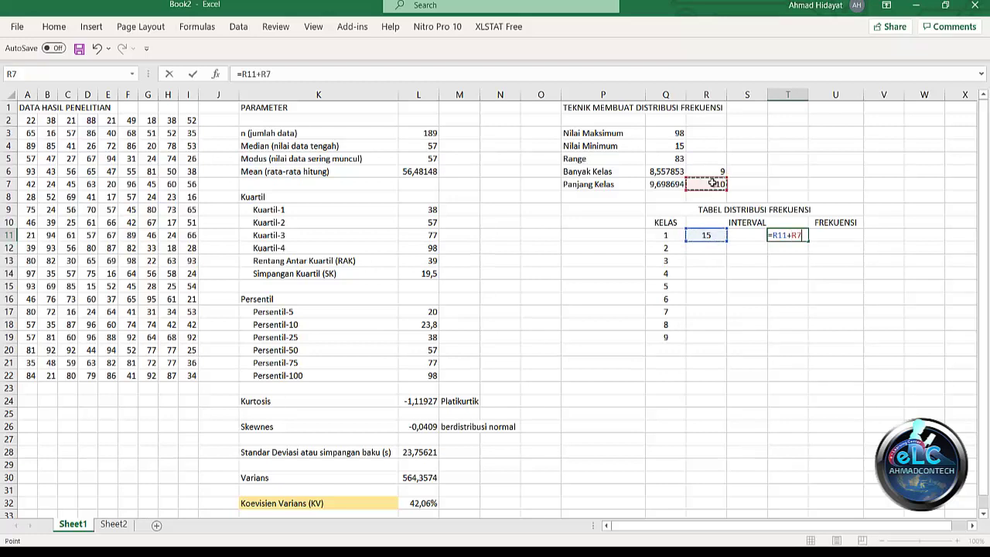
key(F4)
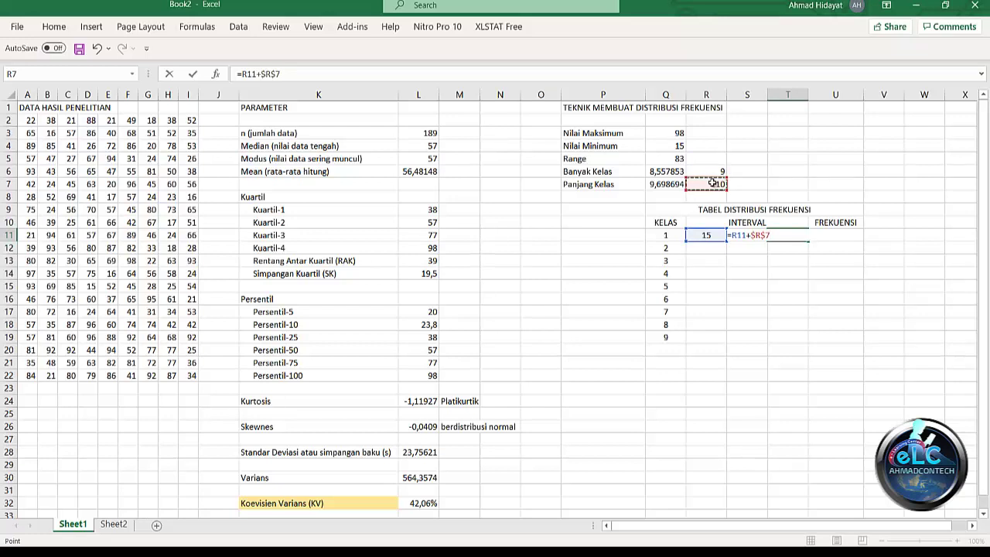
text(-1)
key(Return)
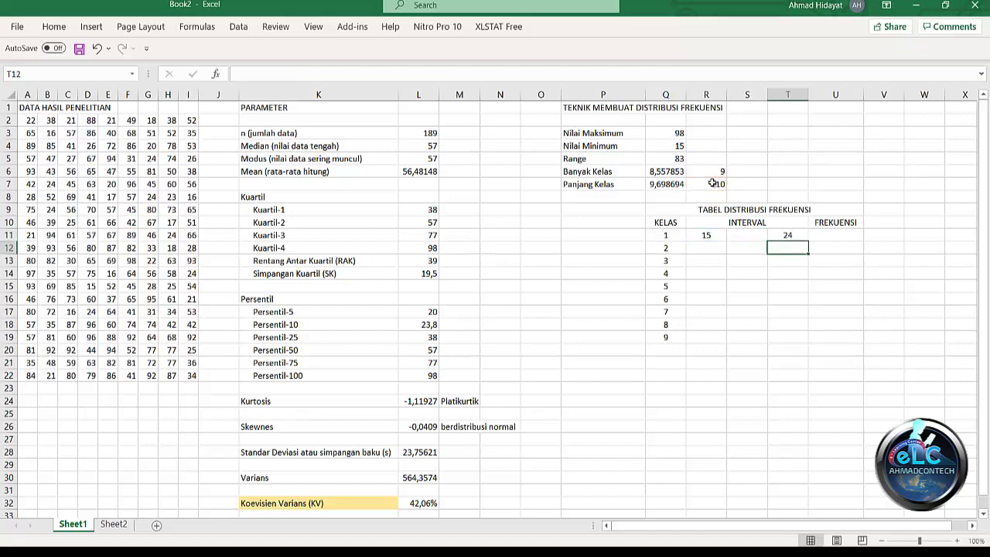
Set the second lower bound in R12 to =R11+$R$7, giving 25
click(695, 248)
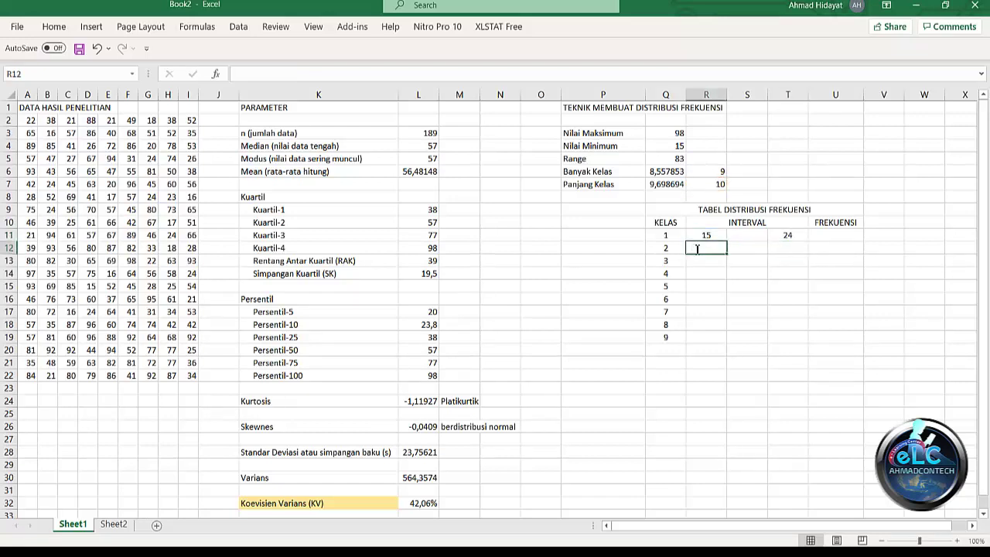
text(=)
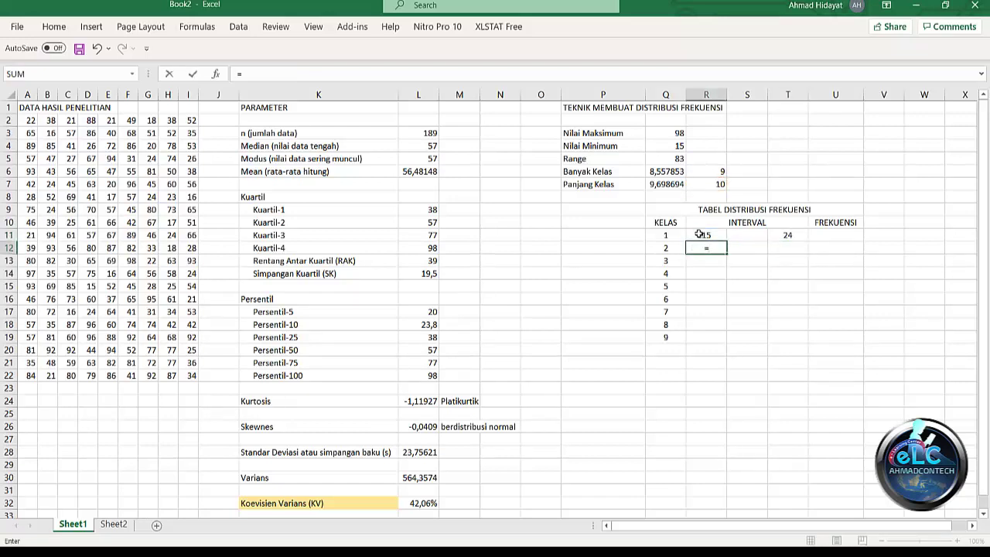
click(699, 234)
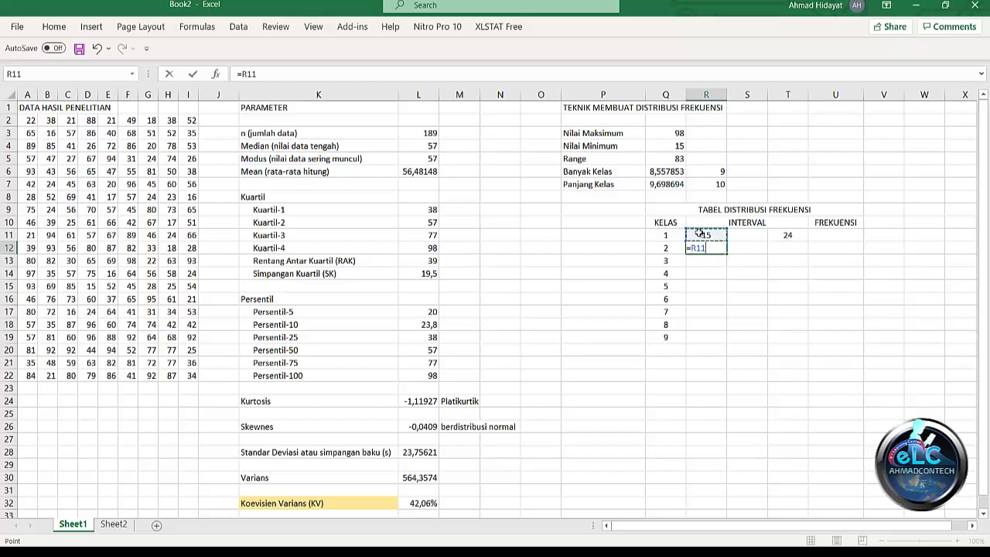
text(+)
click(711, 185)
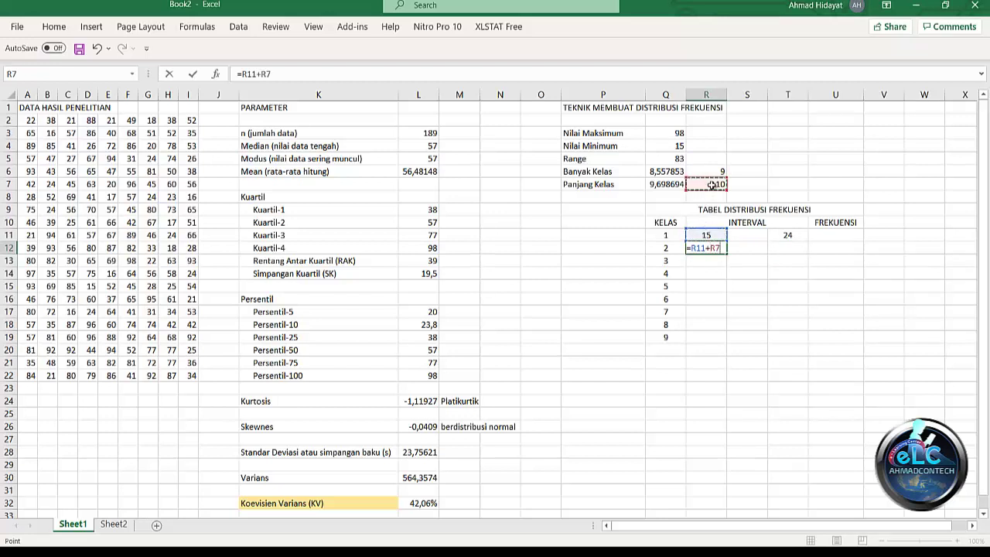
key(F4)
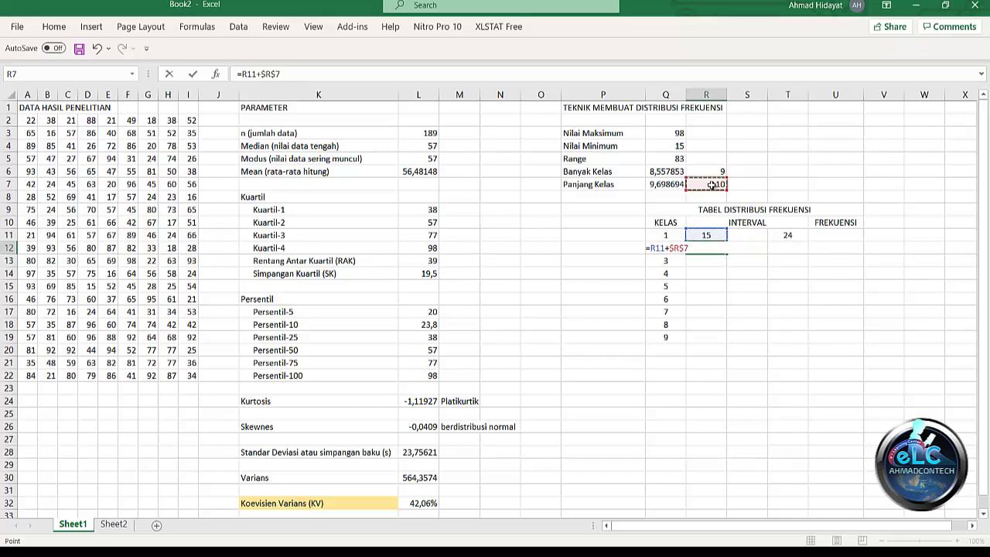
key(Return)
Enter the '- dash separators in S11 and S12
click(748, 236)
text('-)
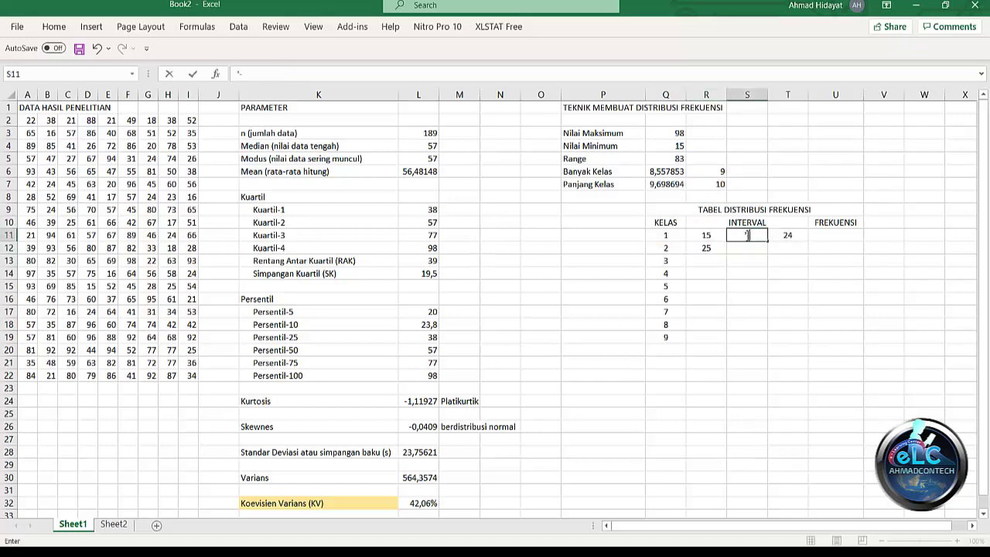
key(Return)
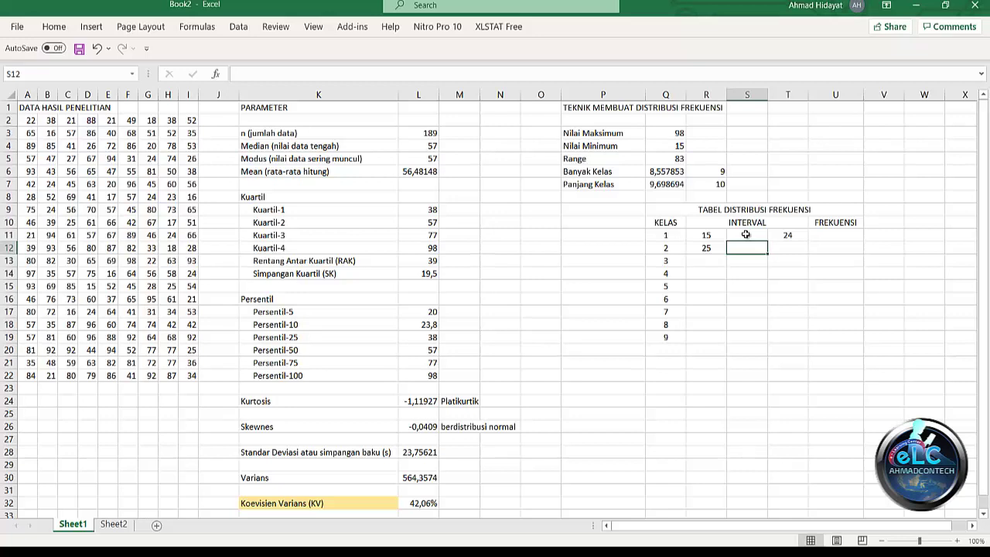
text('-)
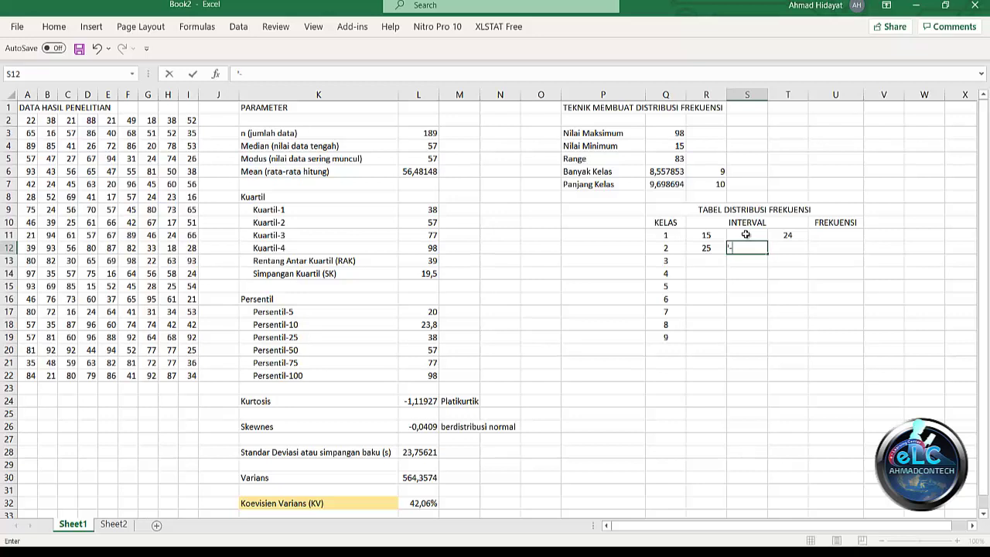
key(Return)
Copy the upper-bound formula to T12 and fill the interval rows down to class 9 (95 - 104)
click(793, 236)
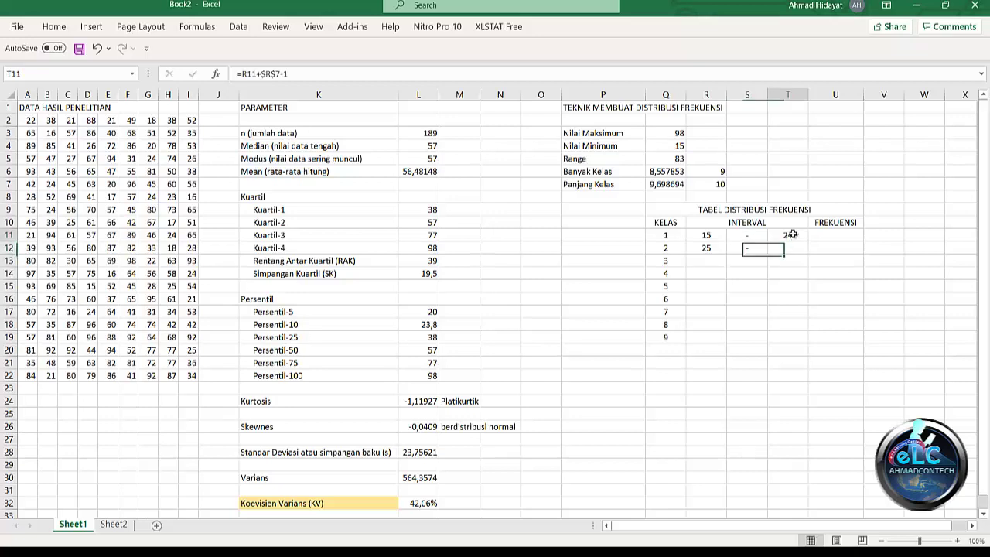
drag(807, 240, 808, 252)
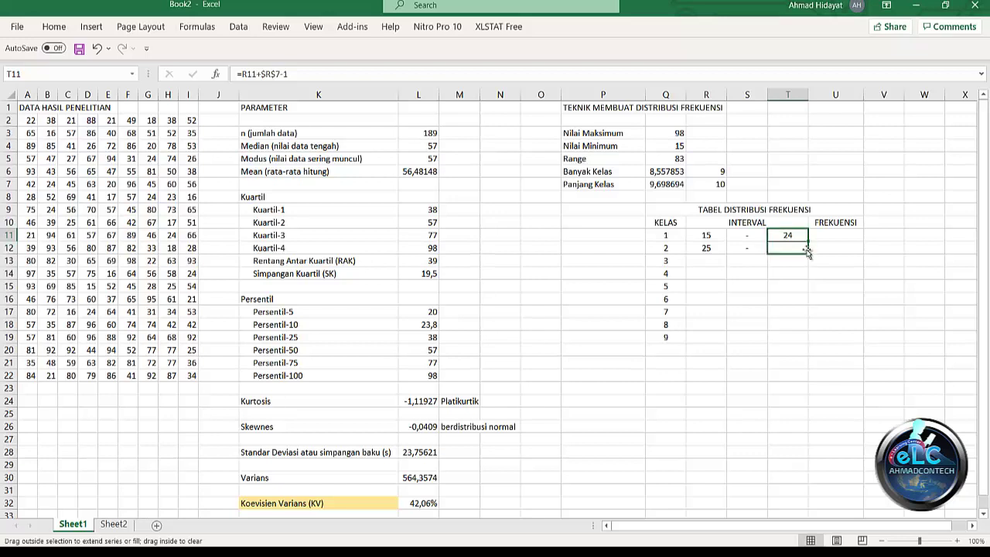
drag(700, 247, 801, 254)
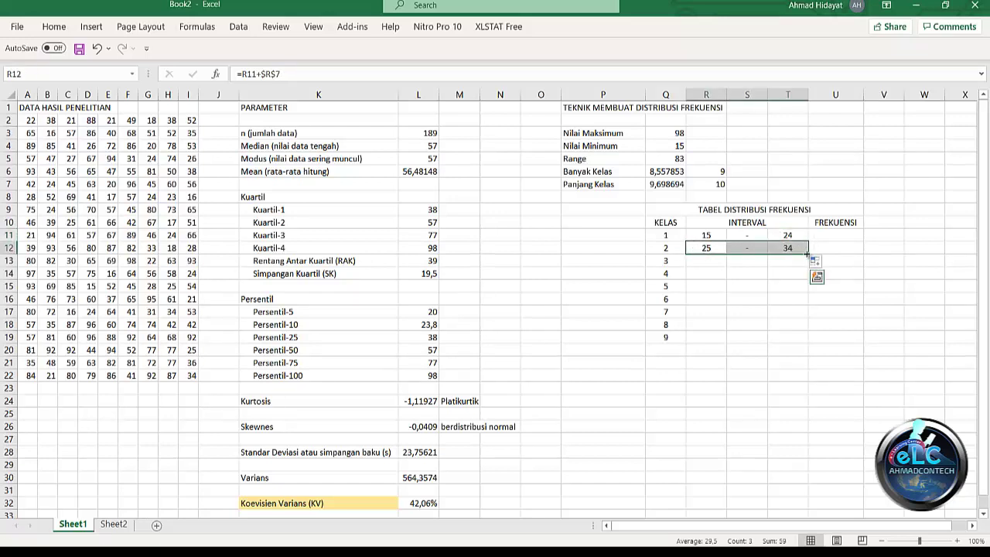
drag(808, 254, 803, 341)
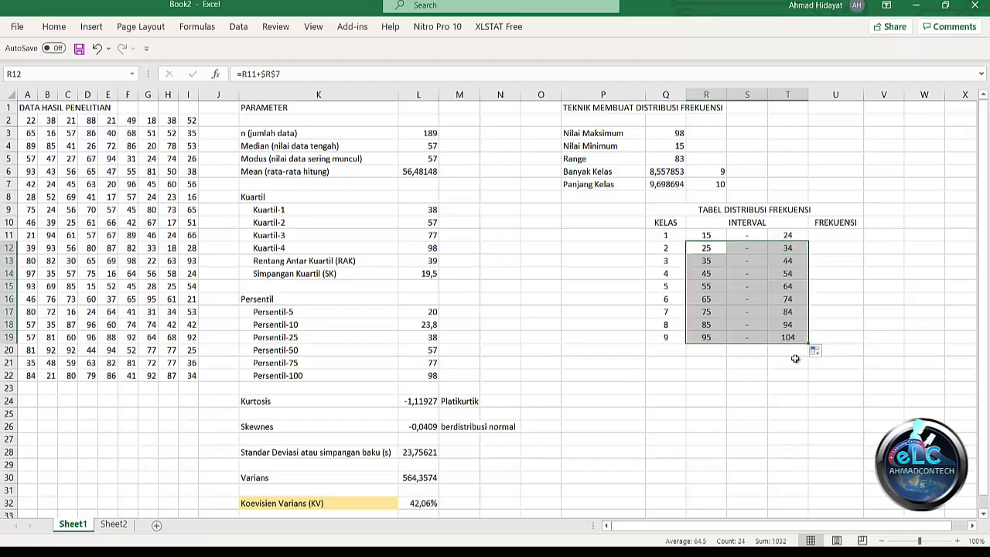
click(836, 234)
Enter =FREQUENCY(DTPENELITIAN;T11:T18) in U11, spilling counts 26, 15, 22, 22, 29, 24, 21, 24, 6
text(=)
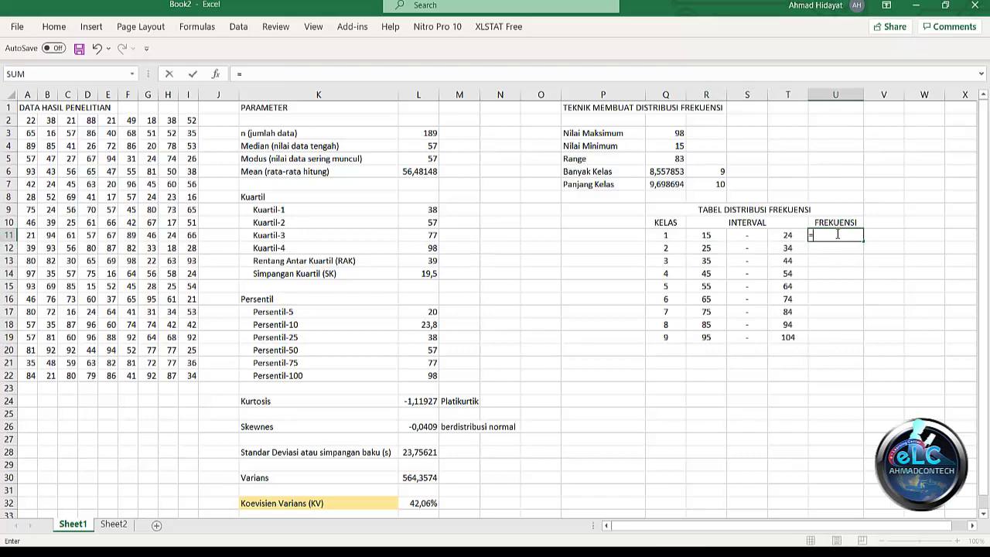
text(FR)
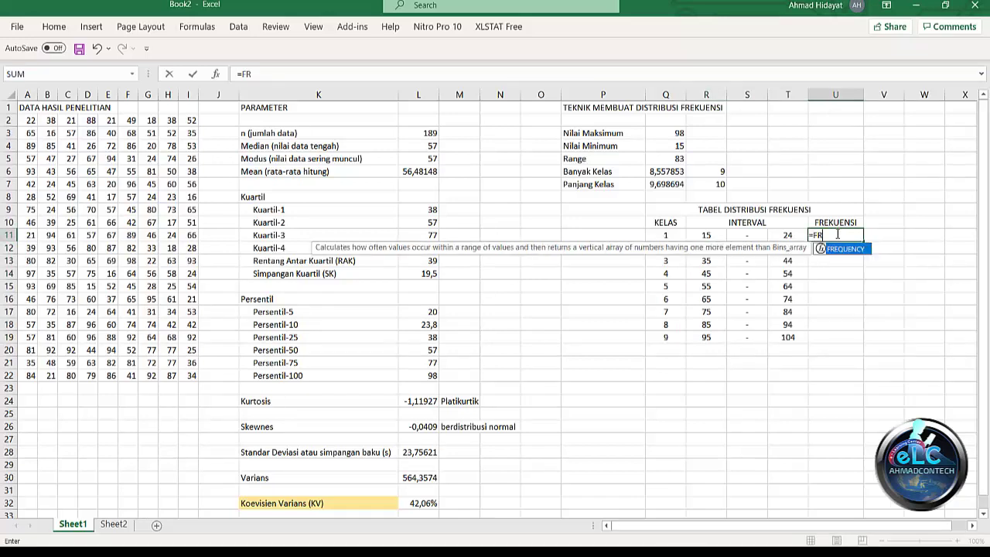
text(E)
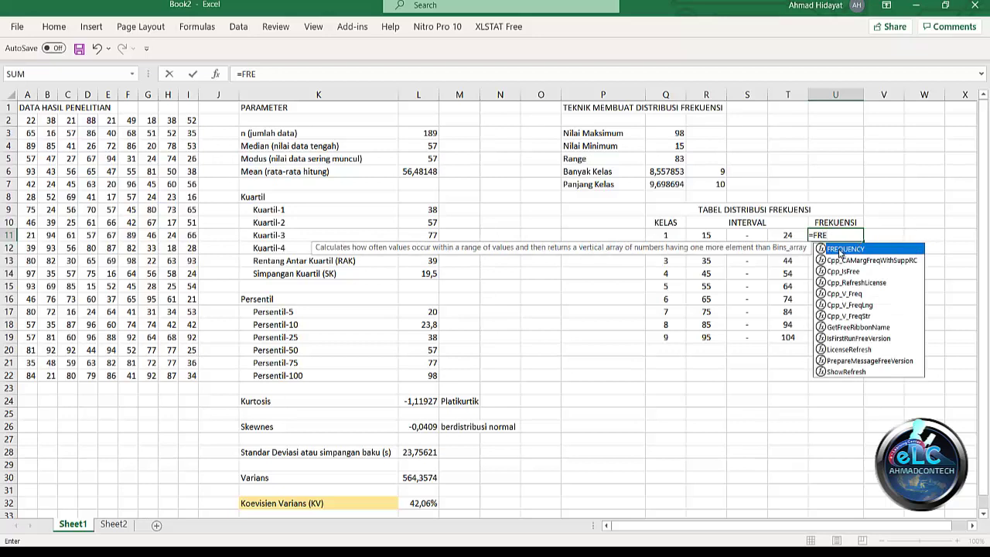
double_click(840, 250)
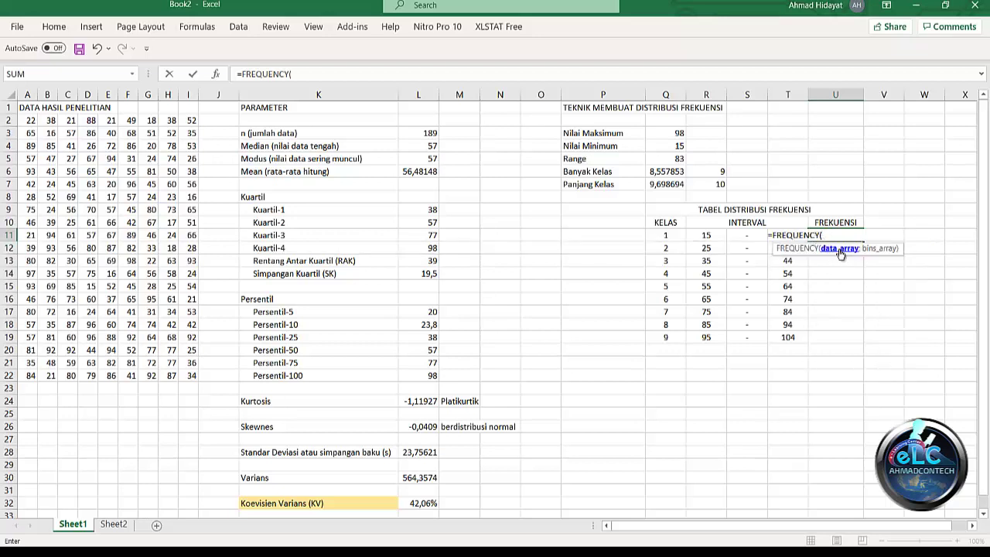
text(DT)
double_click(844, 258)
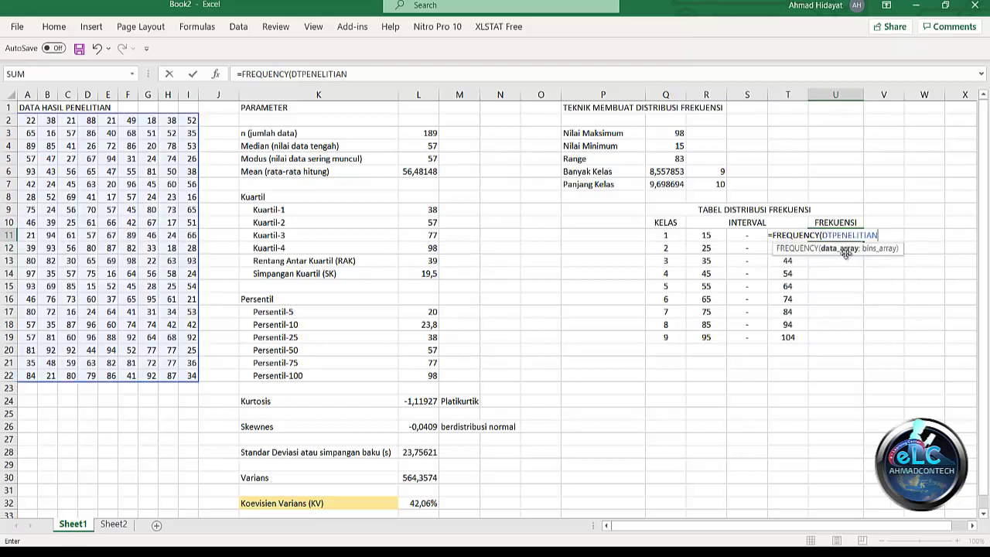
text(;)
drag(787, 325, 787, 239)
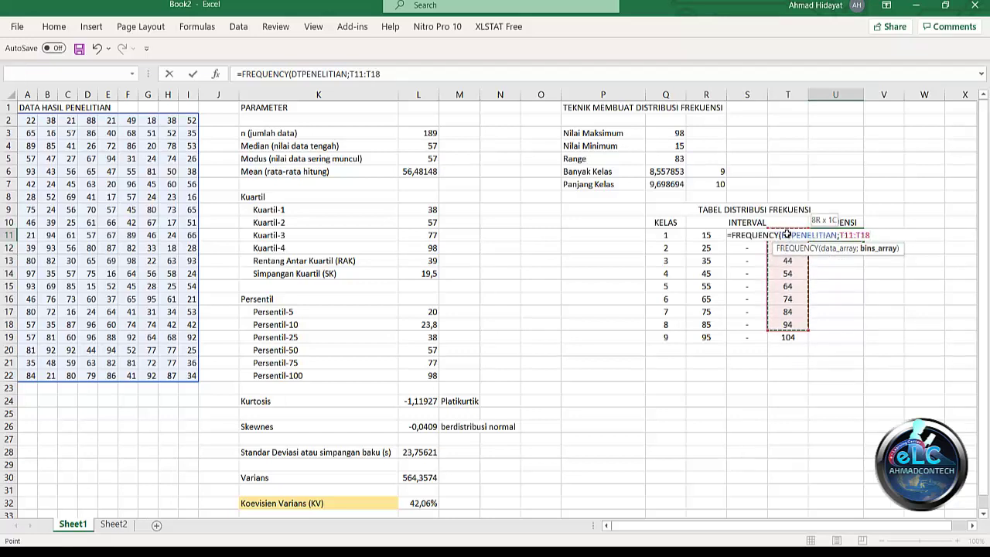
drag(786, 240, 790, 235)
text())
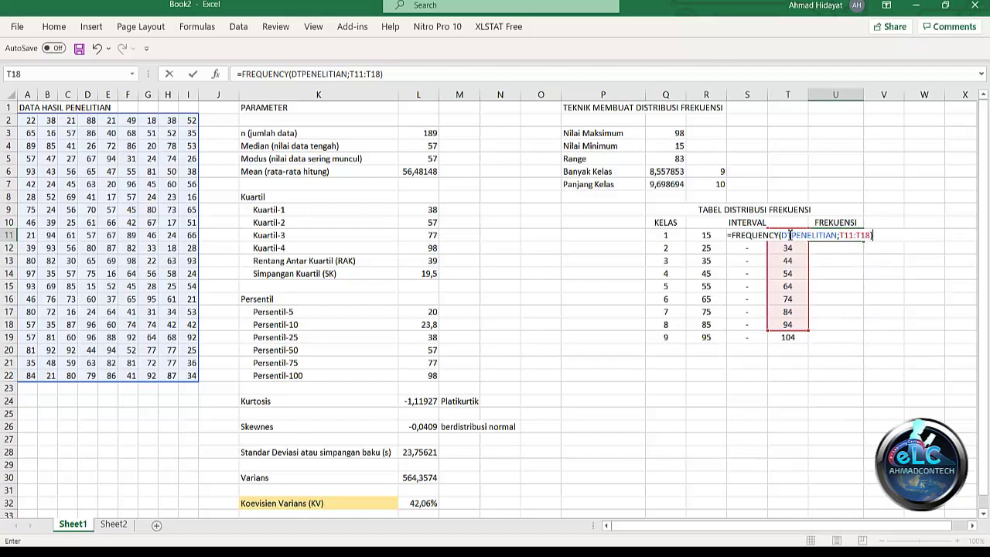
key(Return)
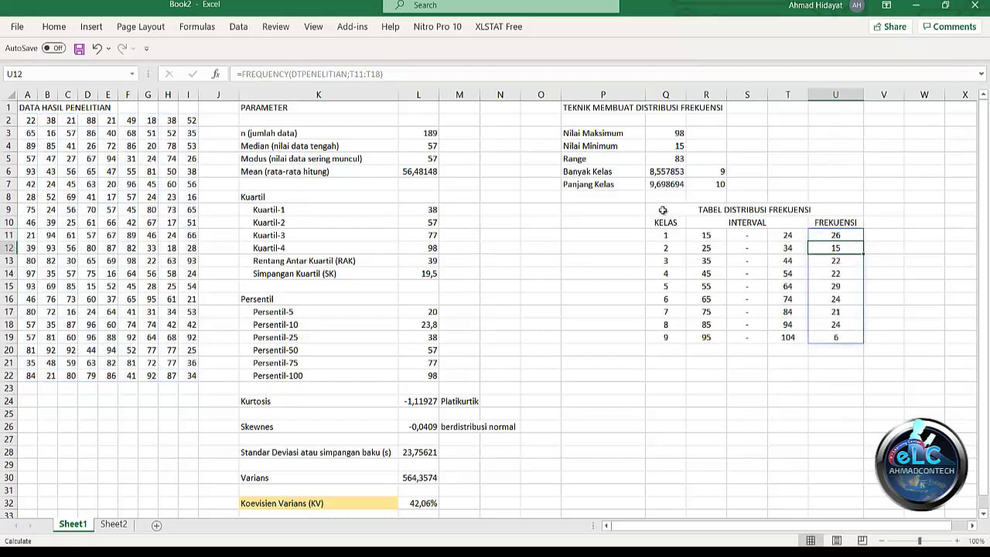
drag(656, 207, 789, 334)
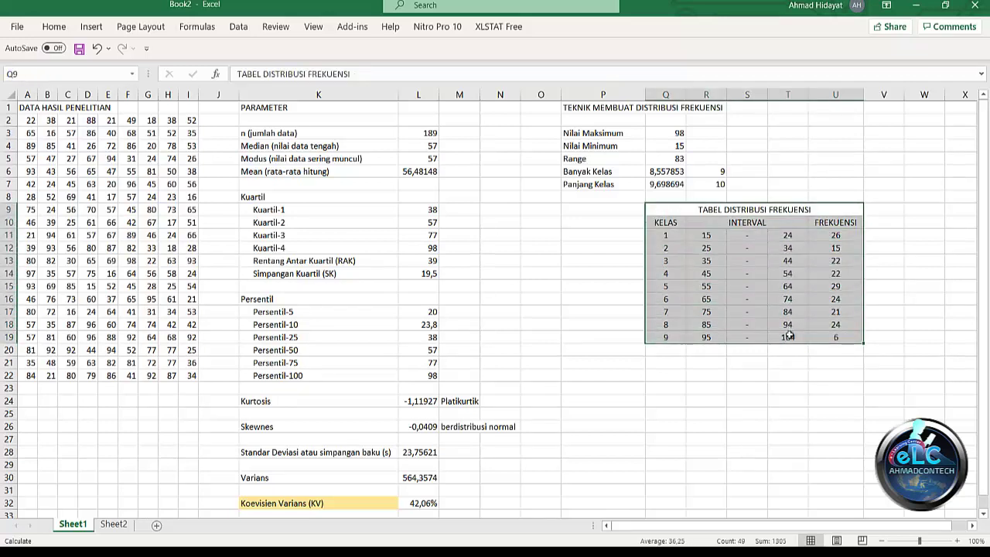
Apply All Borders to the frequency table and narrow the dash column S
click(54, 26)
click(189, 73)
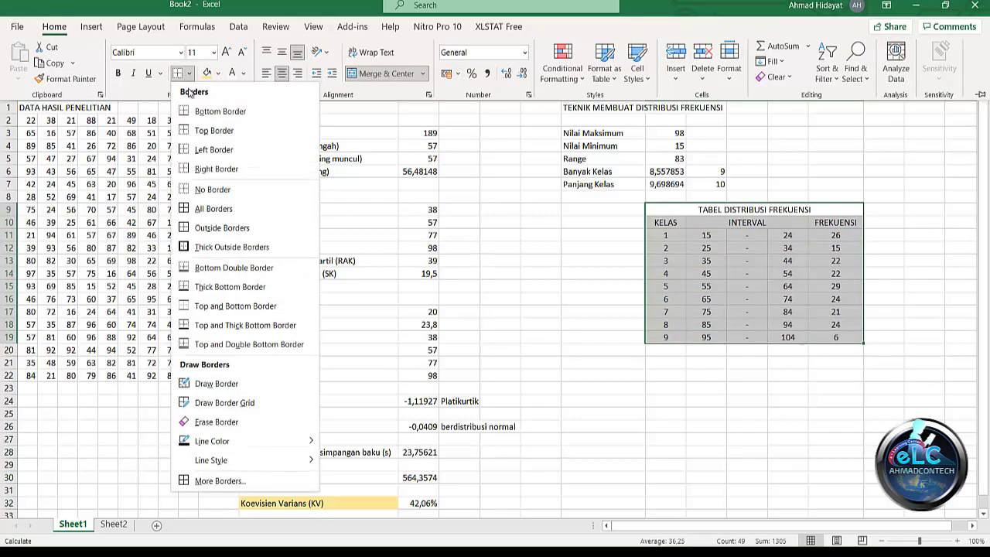
click(188, 210)
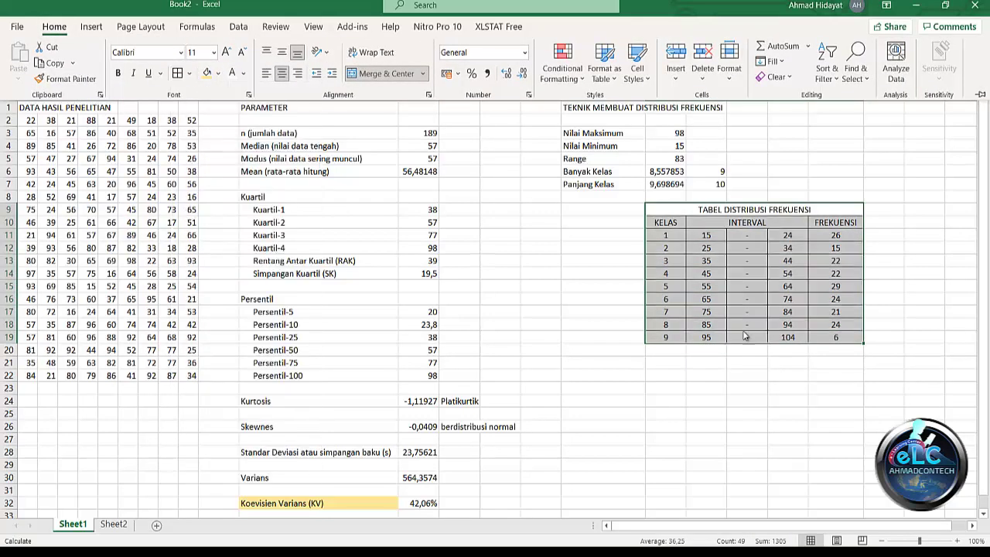
click(758, 352)
click(754, 261)
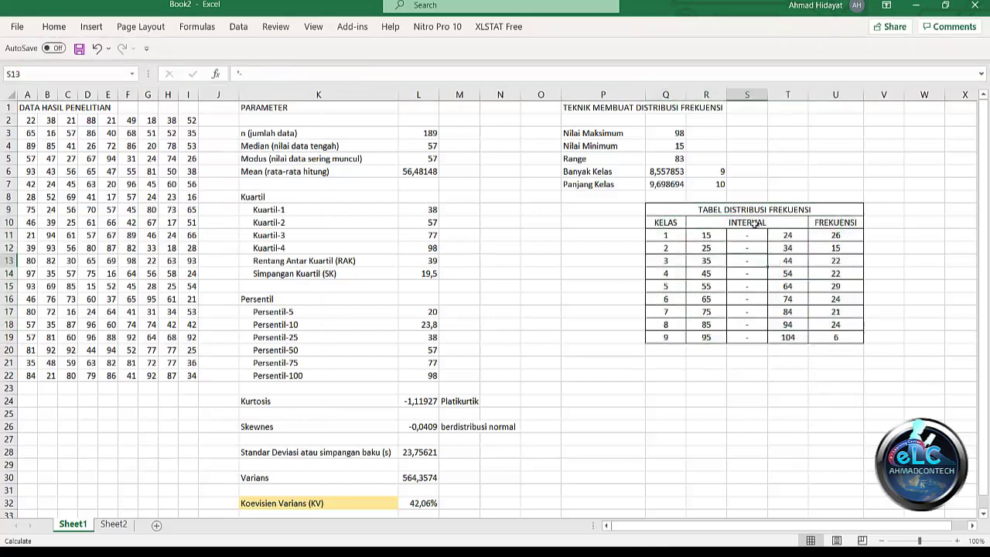
drag(767, 95, 744, 97)
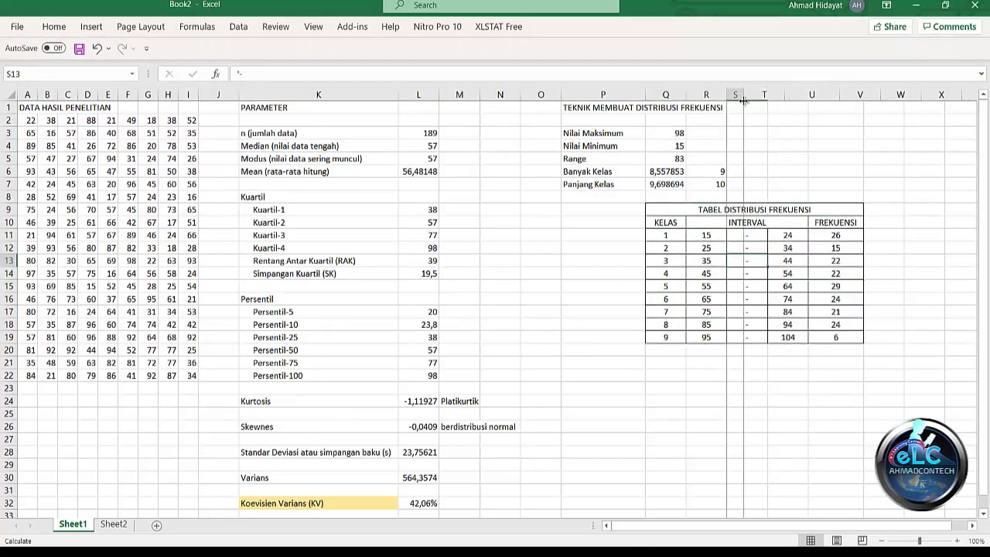
Clear the borders of interval row R11:T11 and give it only an outside border
click(700, 234)
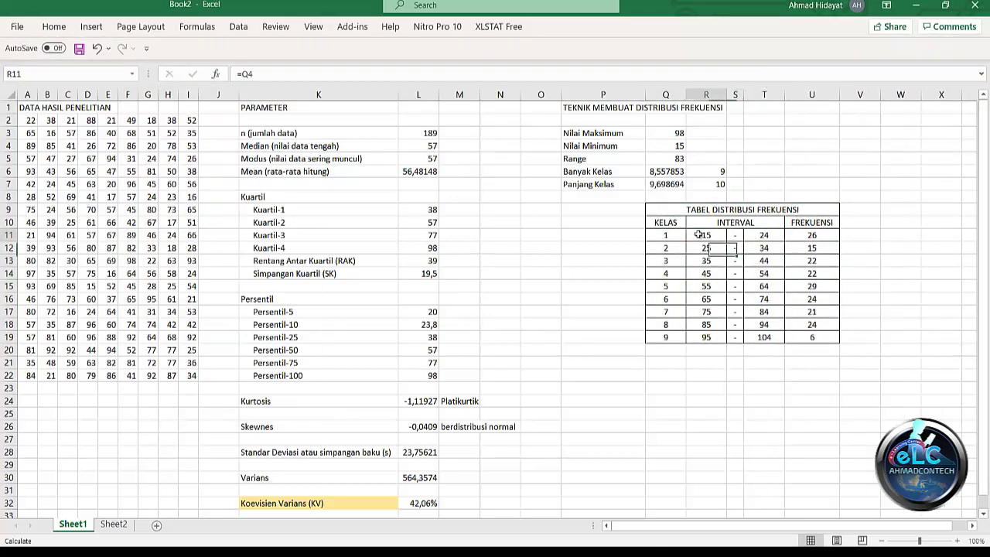
drag(700, 234, 750, 235)
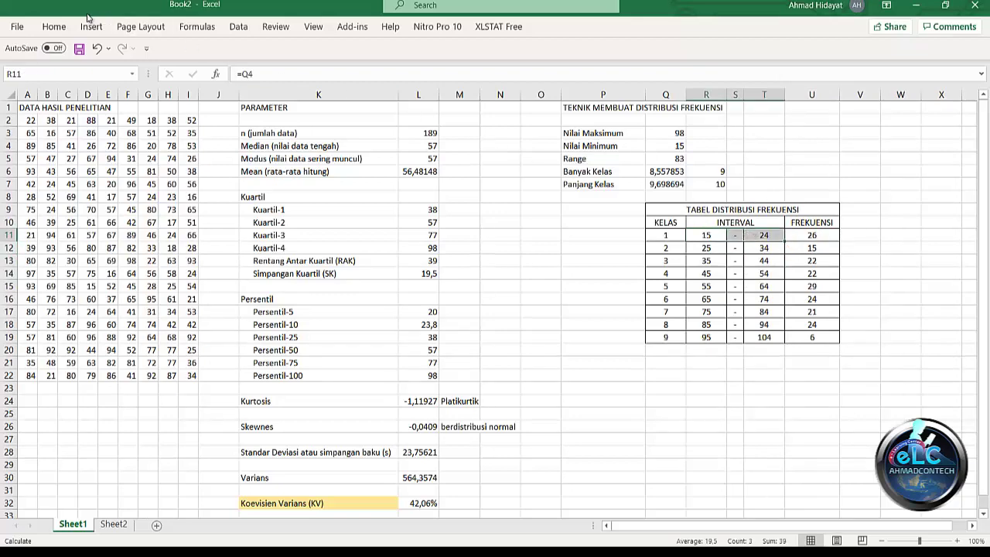
click(54, 28)
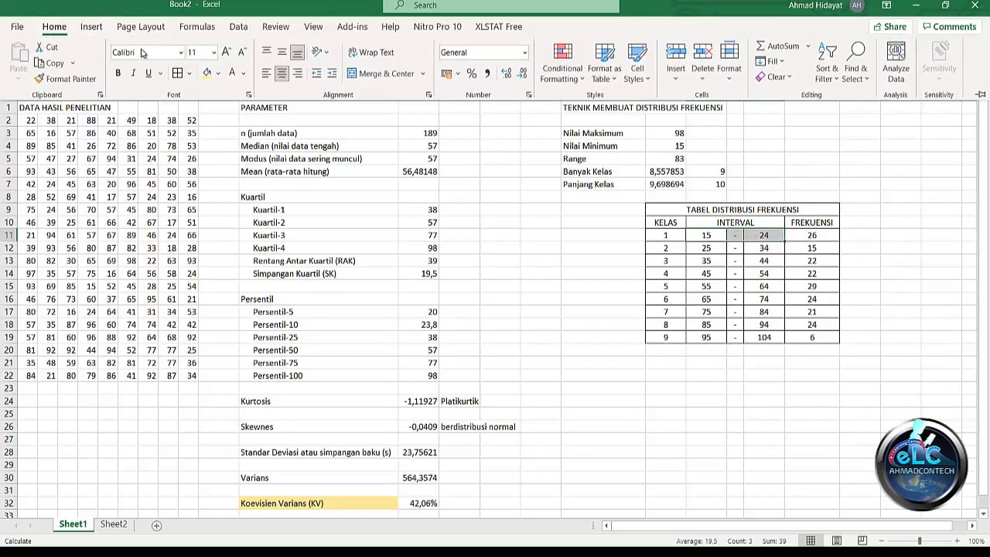
click(189, 73)
click(191, 190)
click(189, 75)
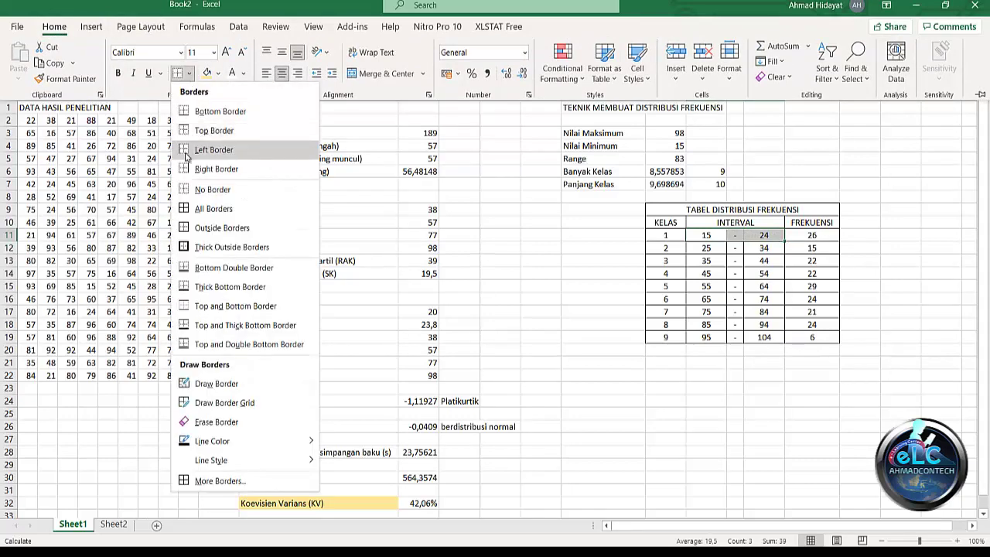
click(184, 228)
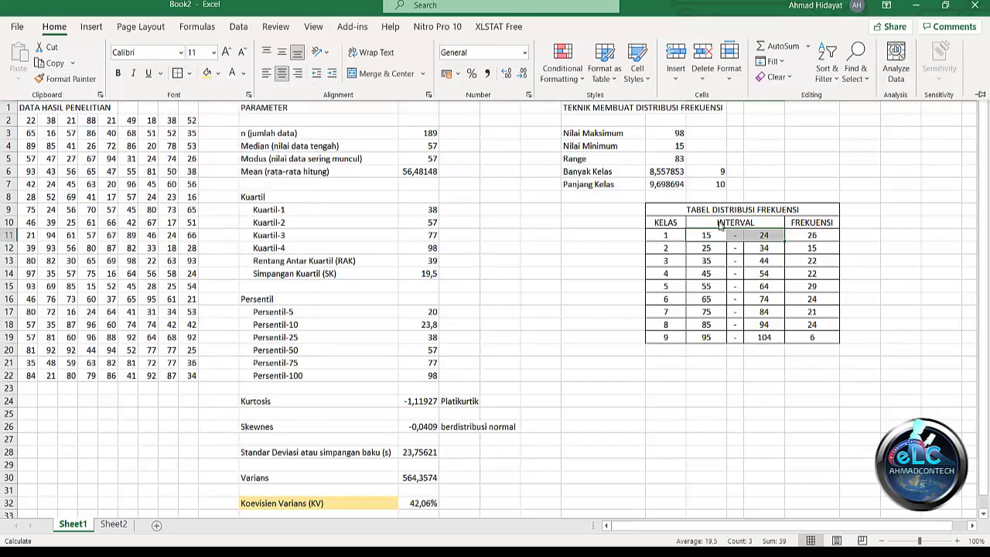
key(ctrl+F1)
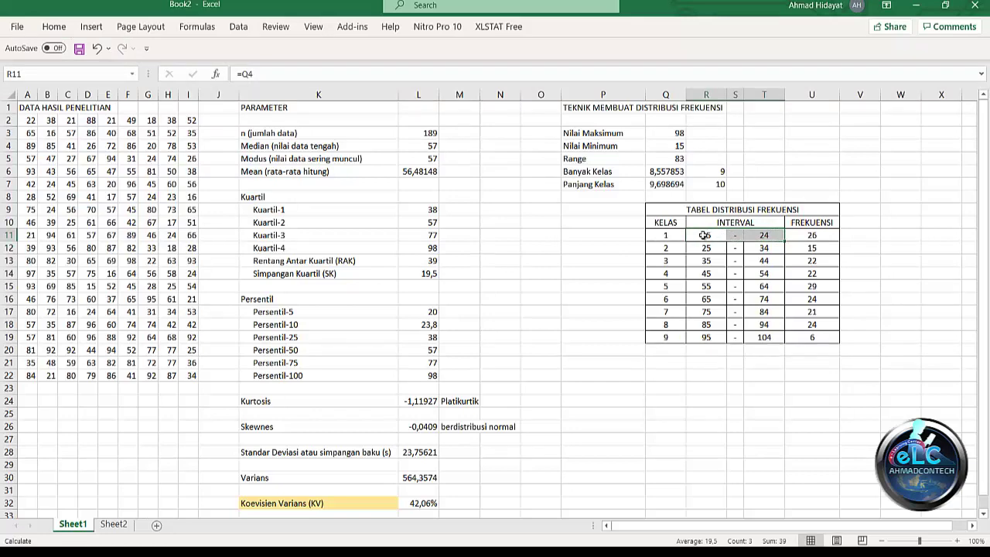
Copy that boxed interval format onto R12:T19 with Format Painter
click(55, 28)
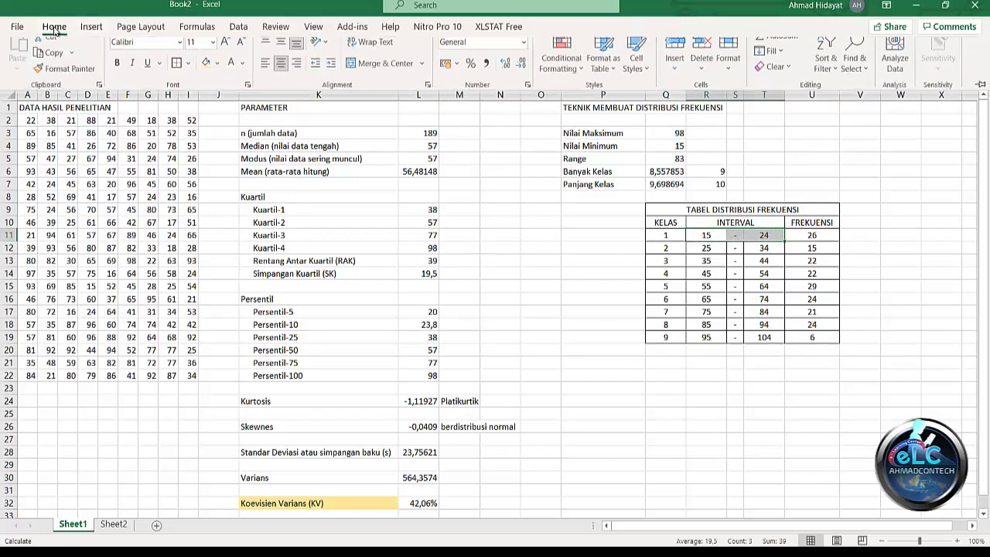
click(65, 78)
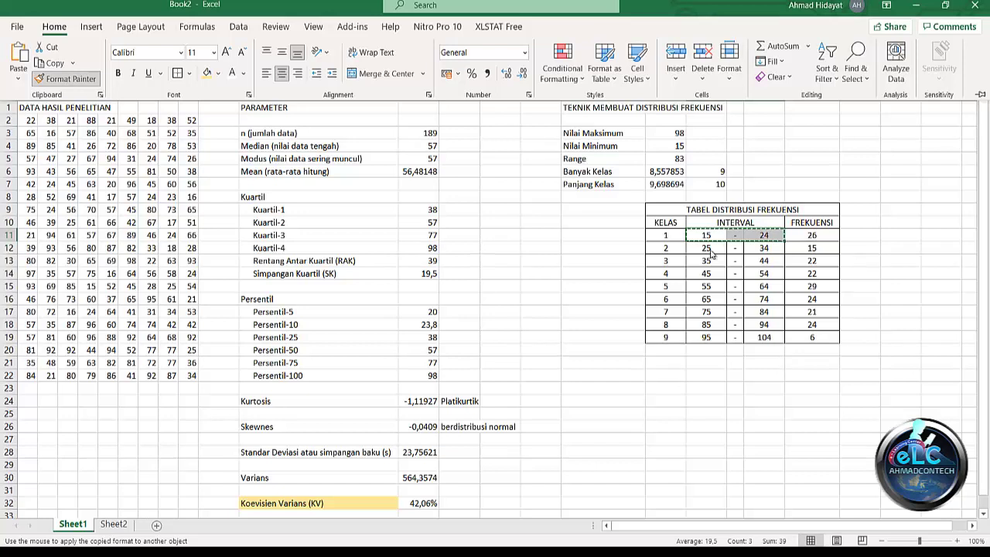
drag(700, 248, 770, 339)
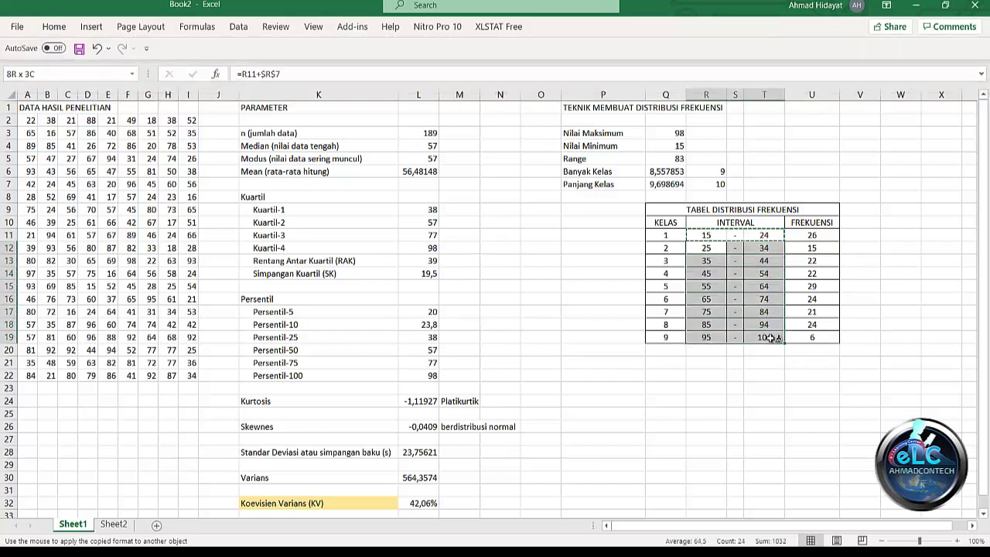
click(760, 360)
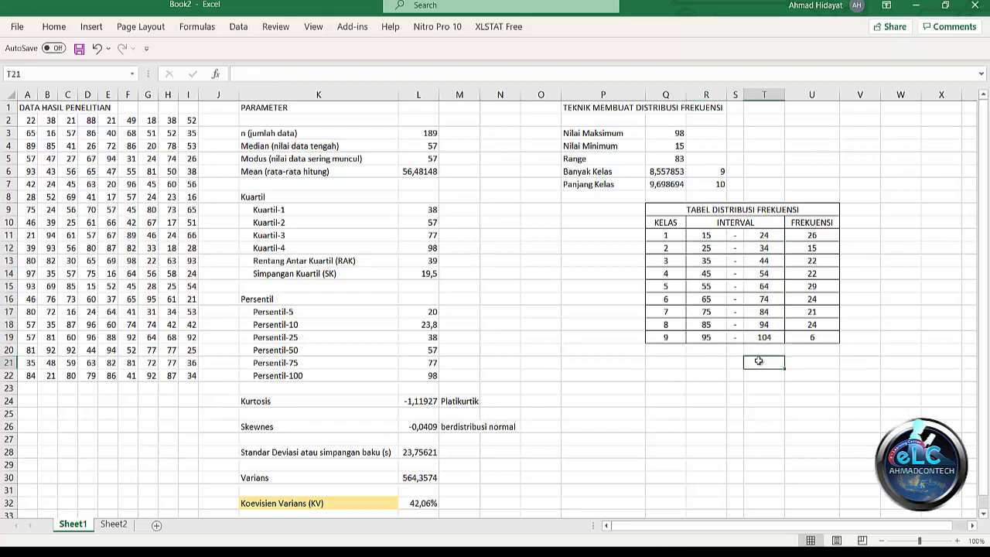